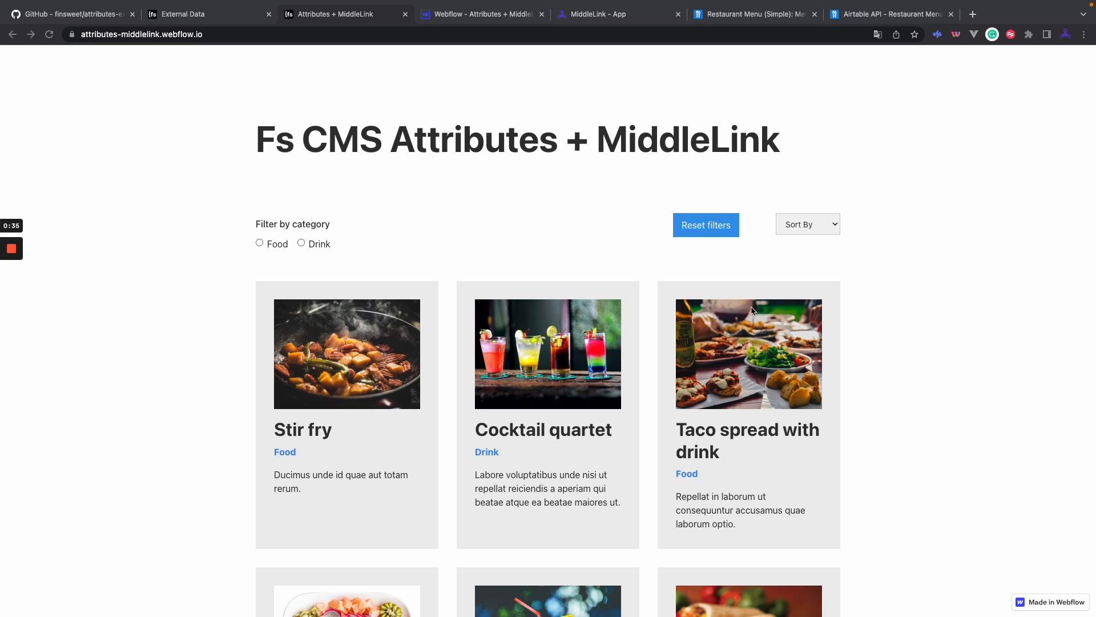
View the CMS Attributes + External data example page with its filterable product cards.
left_click(249, 15)
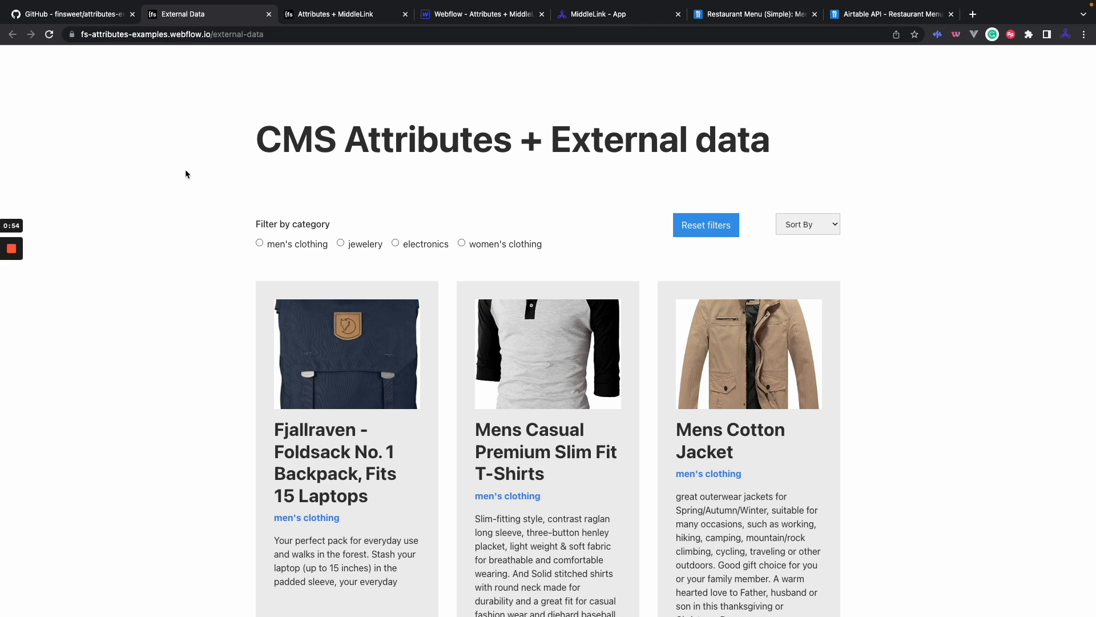
Go back to the Attributes + MiddleLink page listing Stir fry, Cocktail quartet and Taco spread cards.
left_click(350, 17)
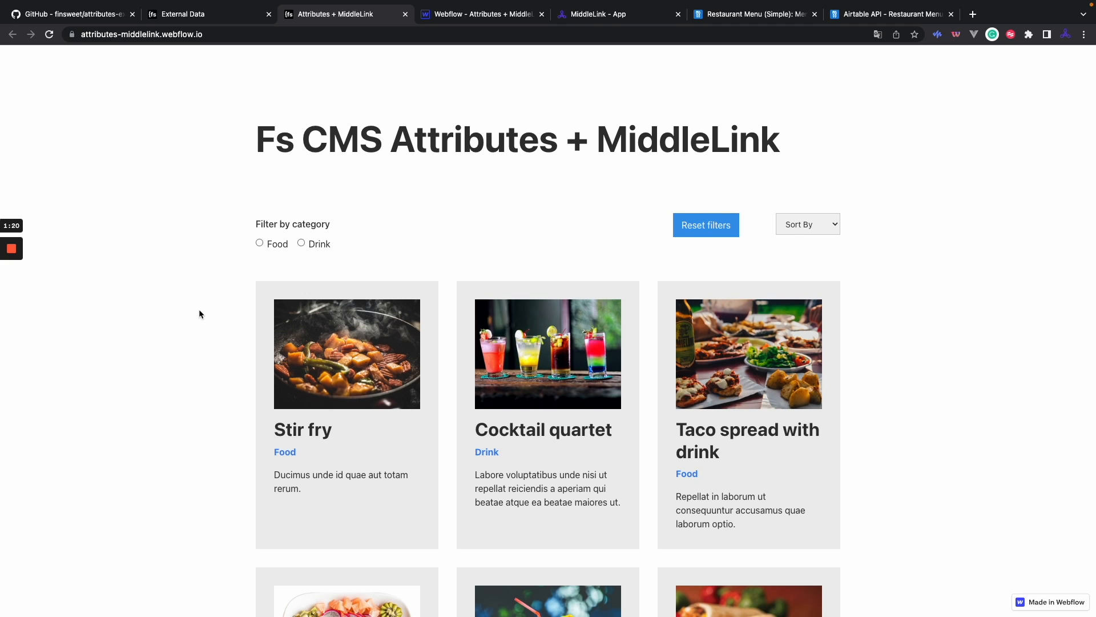
Reload the menu page, filter to Food items, sort by Title (A-Z), then clear the filter.
key("super+r")
left_click(260, 243)
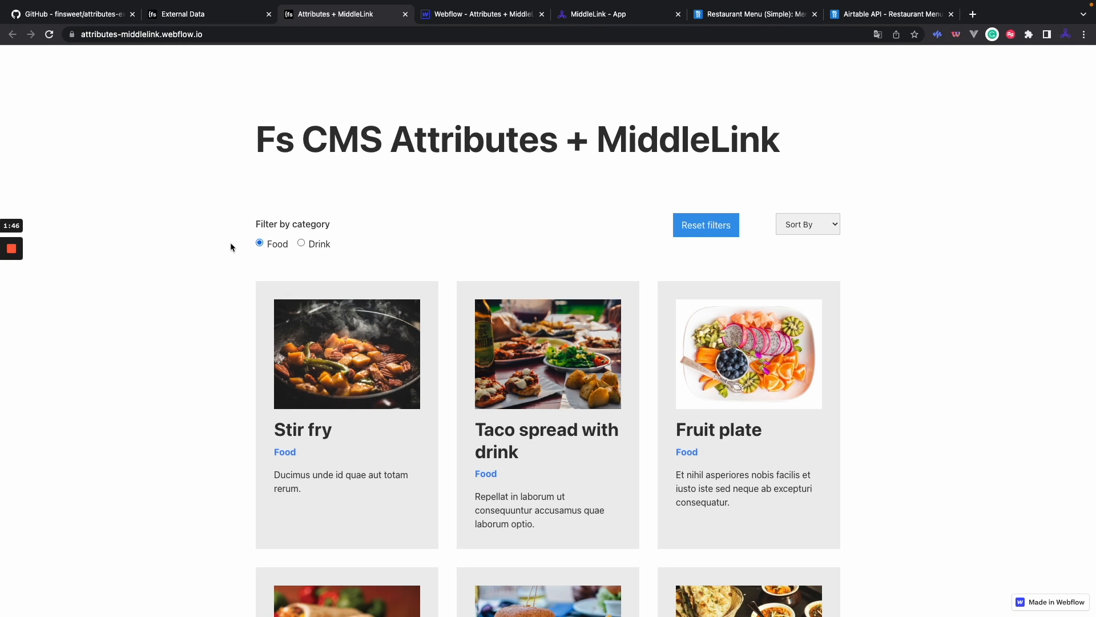
left_click(804, 226)
left_click(797, 238)
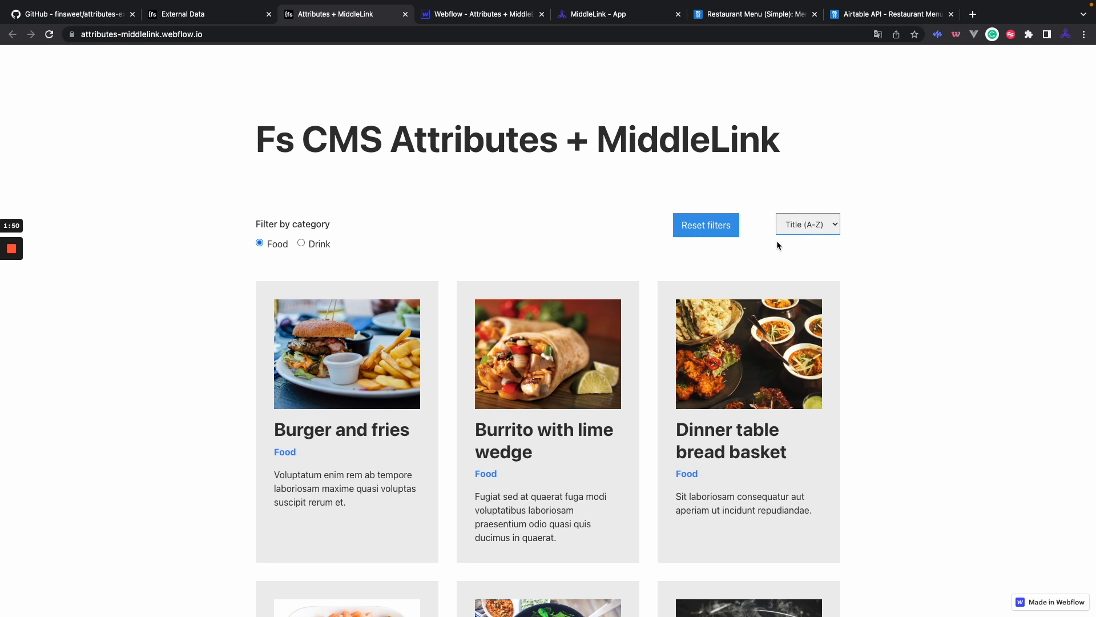
left_click(712, 231)
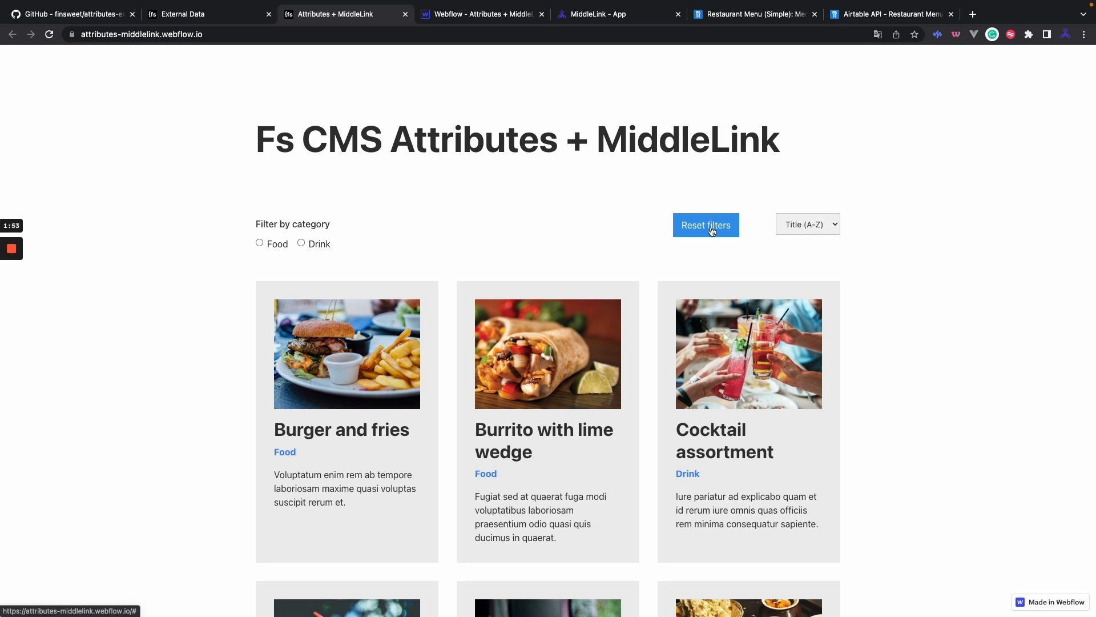
Sort the cards by Title (Z-A), reset all filters and load the remaining menu items.
left_click(800, 225)
left_click(798, 239)
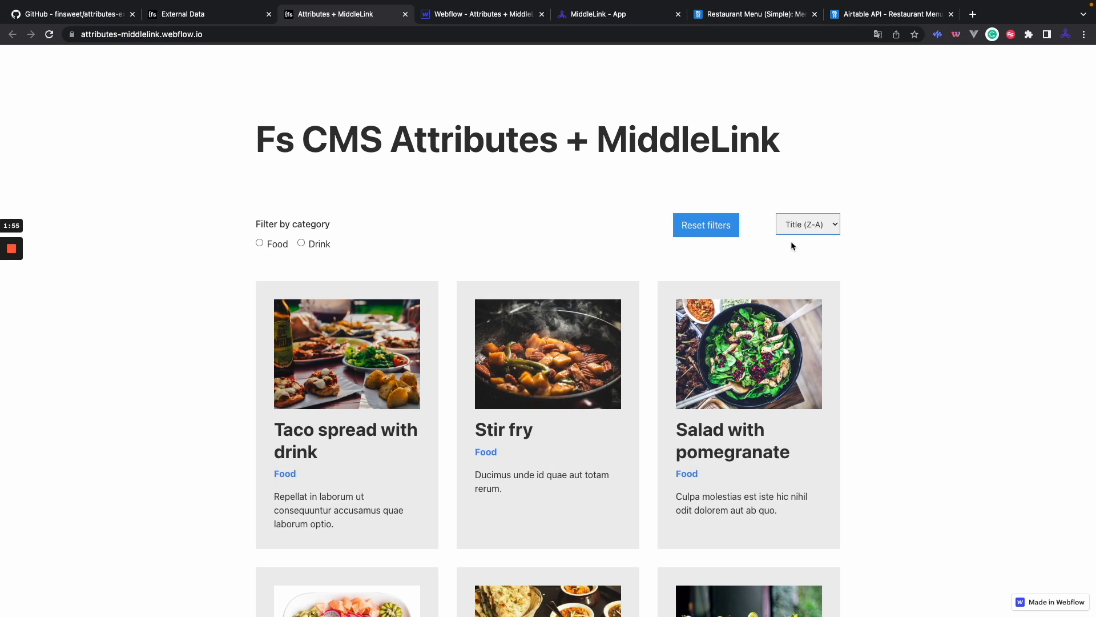
left_click(707, 228)
scroll(707, 240, "down", 6)
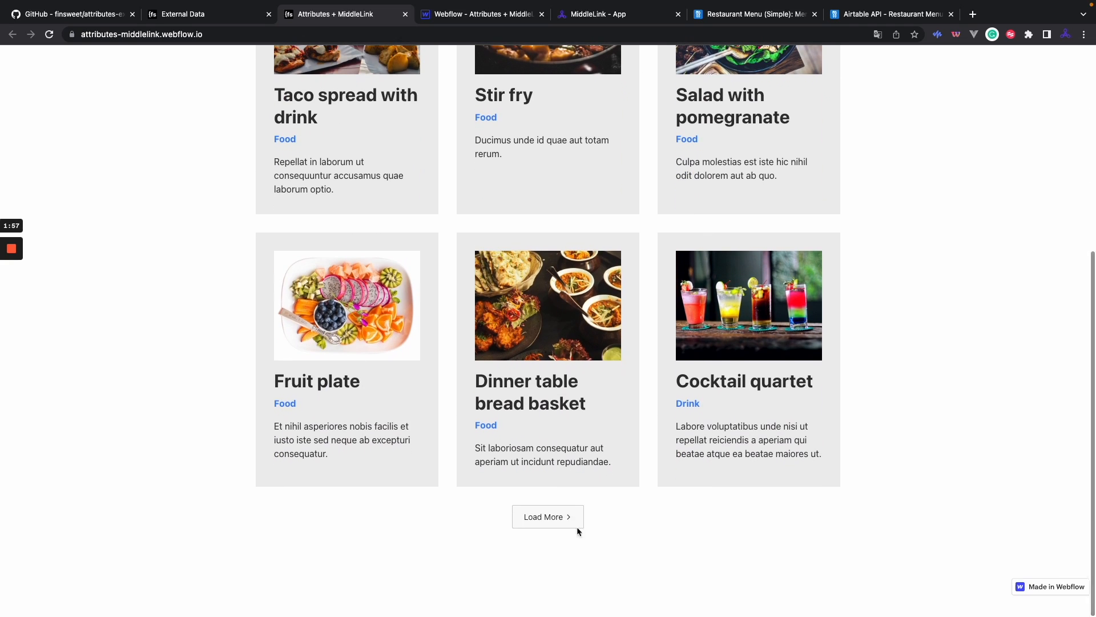
left_click(552, 521)
scroll(592, 486, "down", 10)
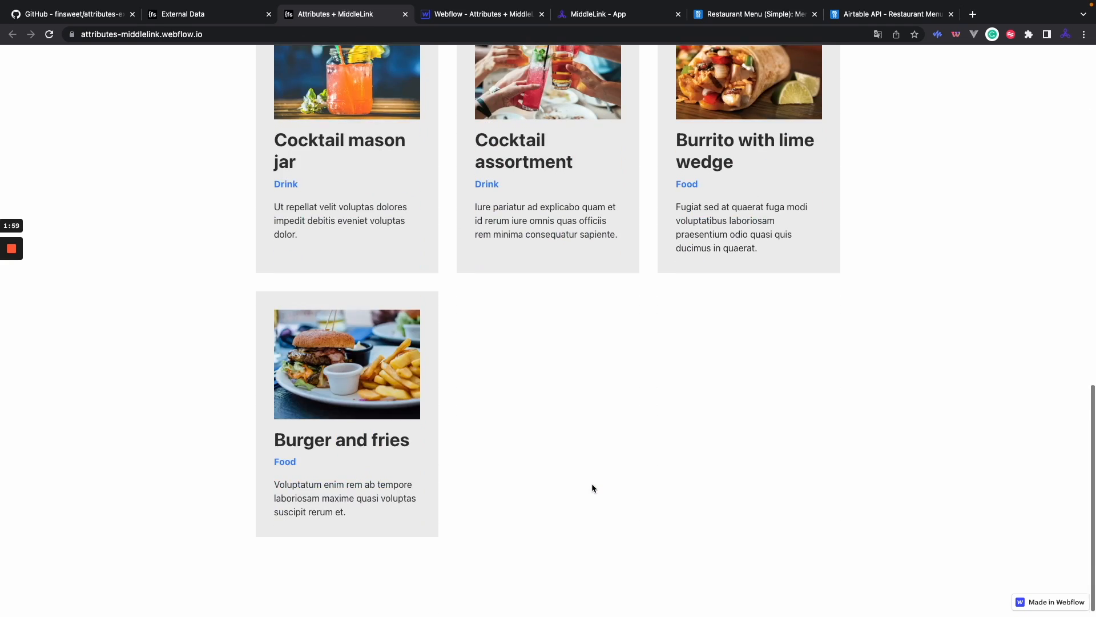
scroll(591, 483, "up", 15)
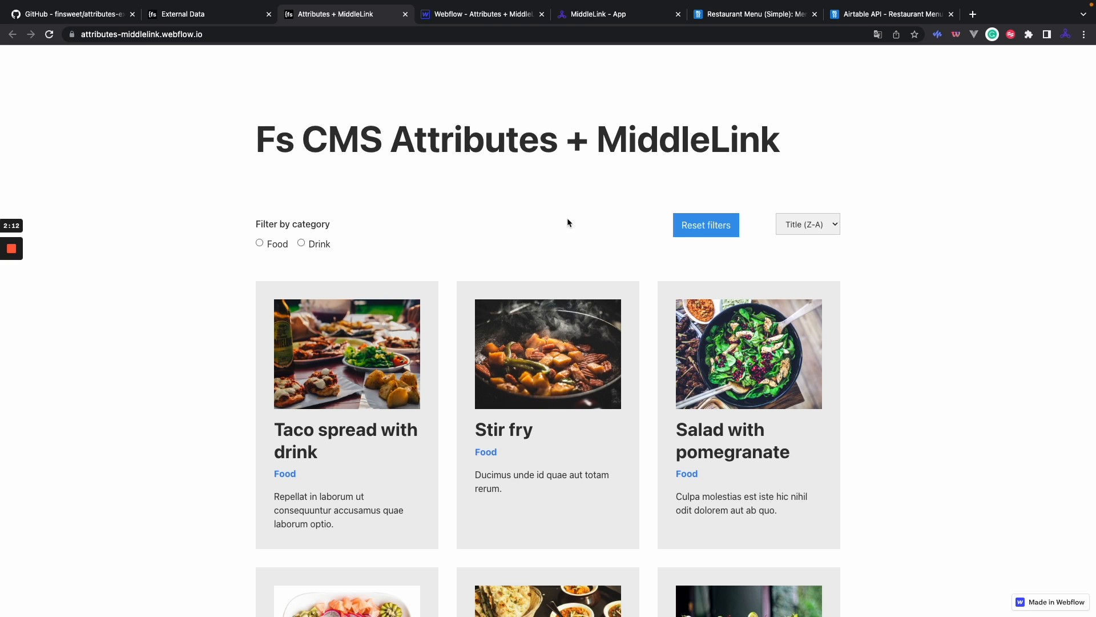
left_click(597, 14)
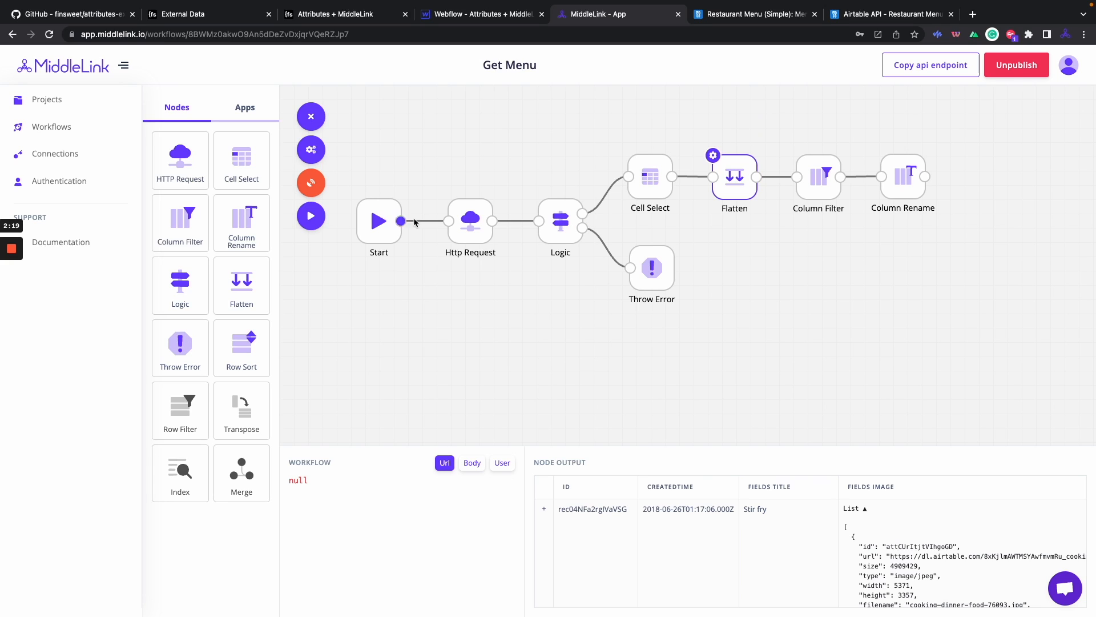
Inspect the Node Output of the Http Request, Logic and Cell Select nodes.
left_click(471, 221)
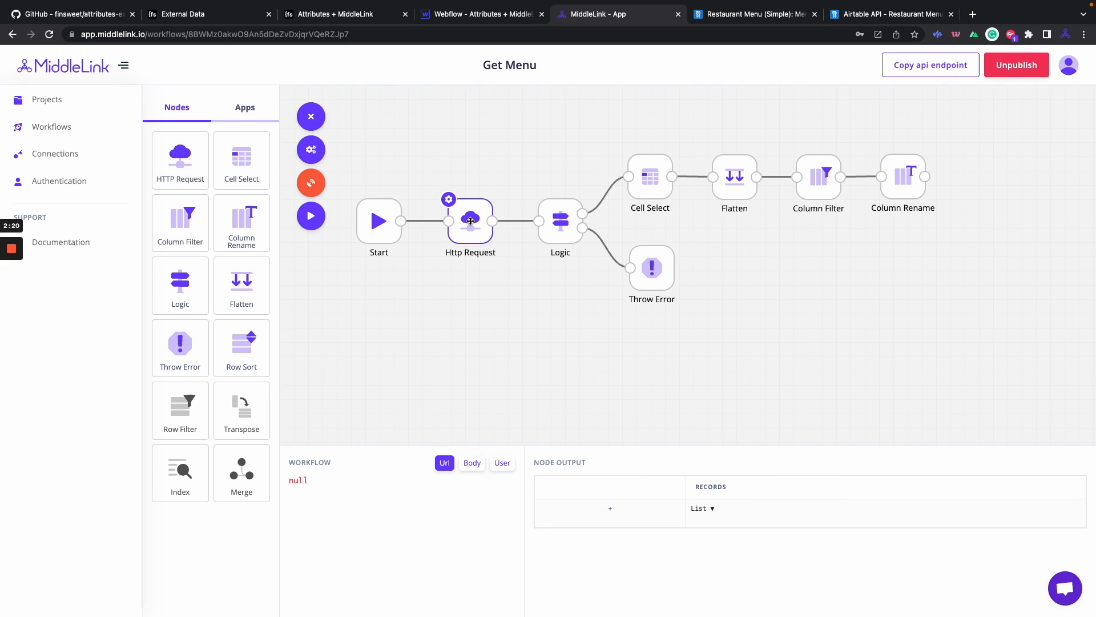
left_click(563, 228)
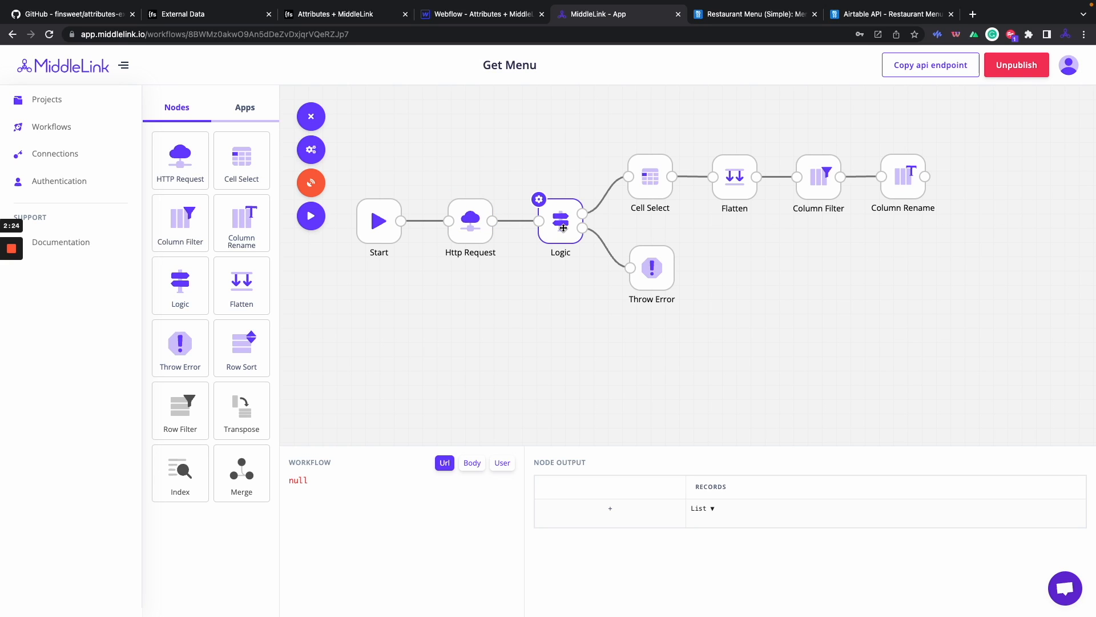
left_click(641, 189)
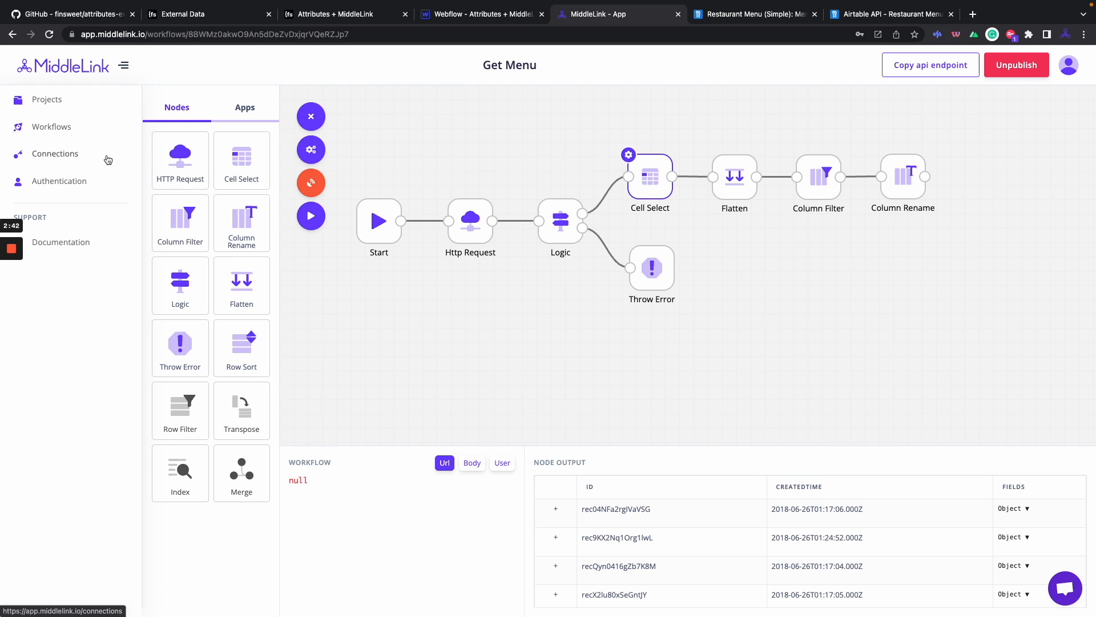
left_click(754, 14)
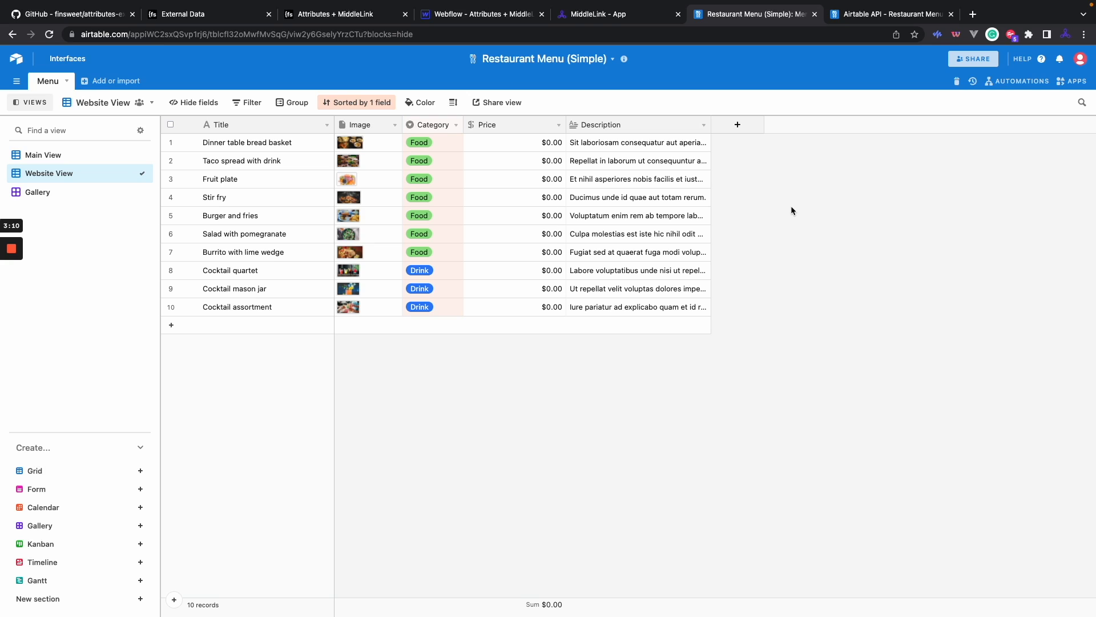
Review the bread basket record's Title, Image, Category, Price and full Description fields.
left_click(268, 146)
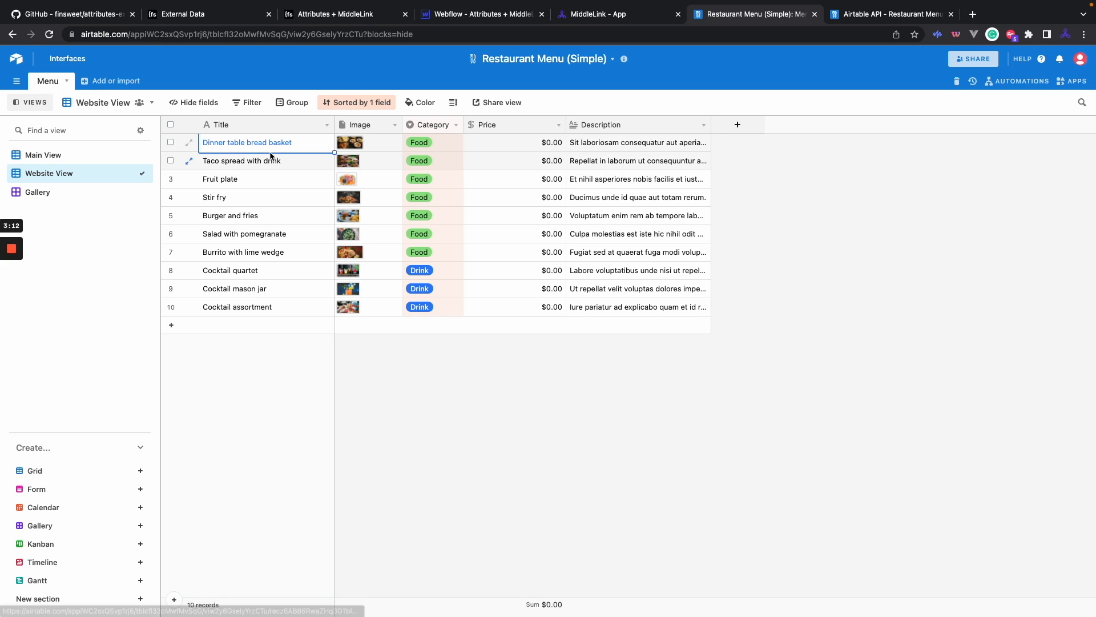
left_click(388, 141)
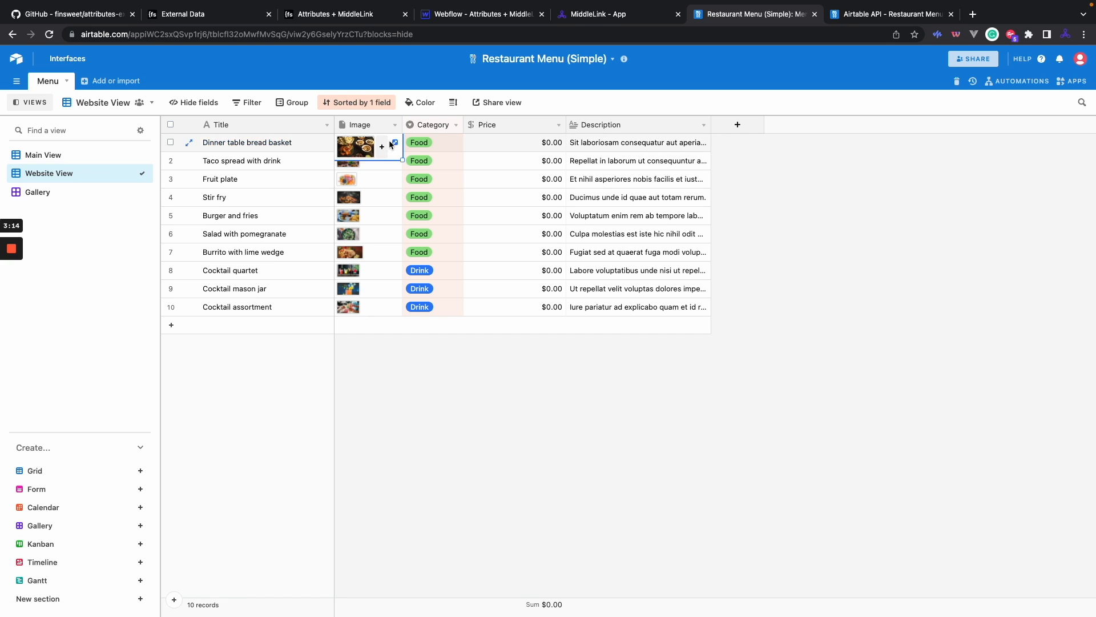
left_click(451, 144)
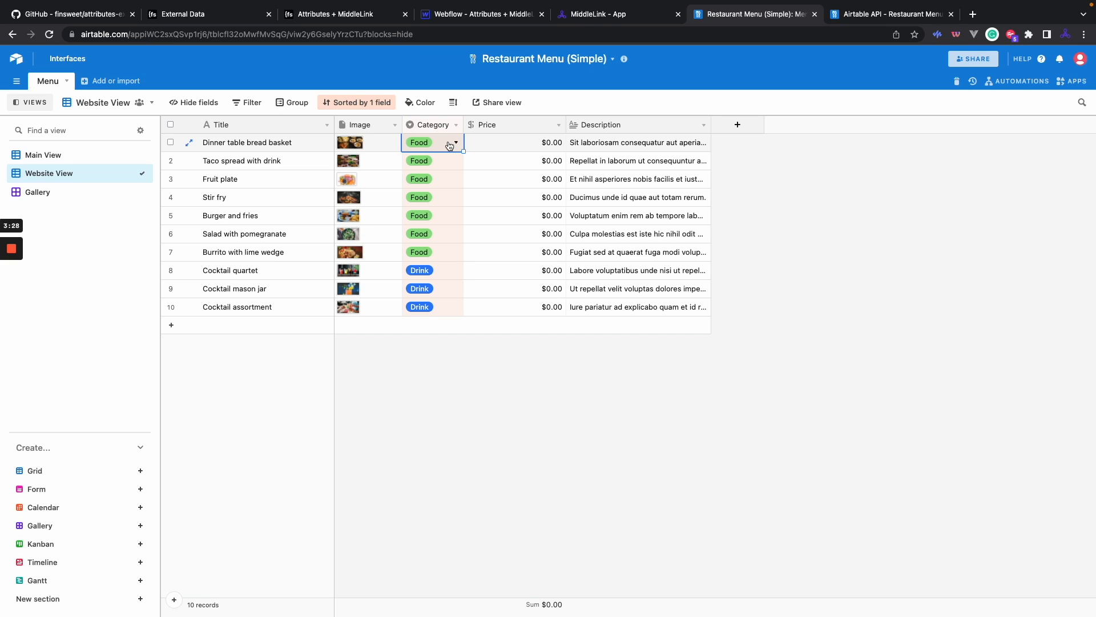
left_click(487, 147)
left_click(583, 147)
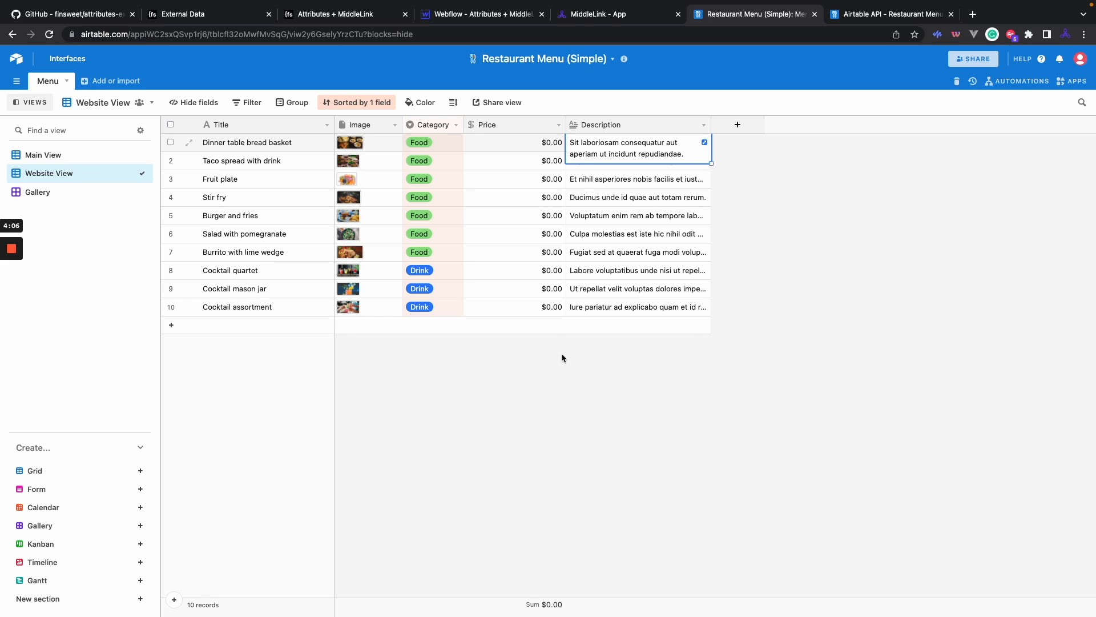
left_click(587, 358)
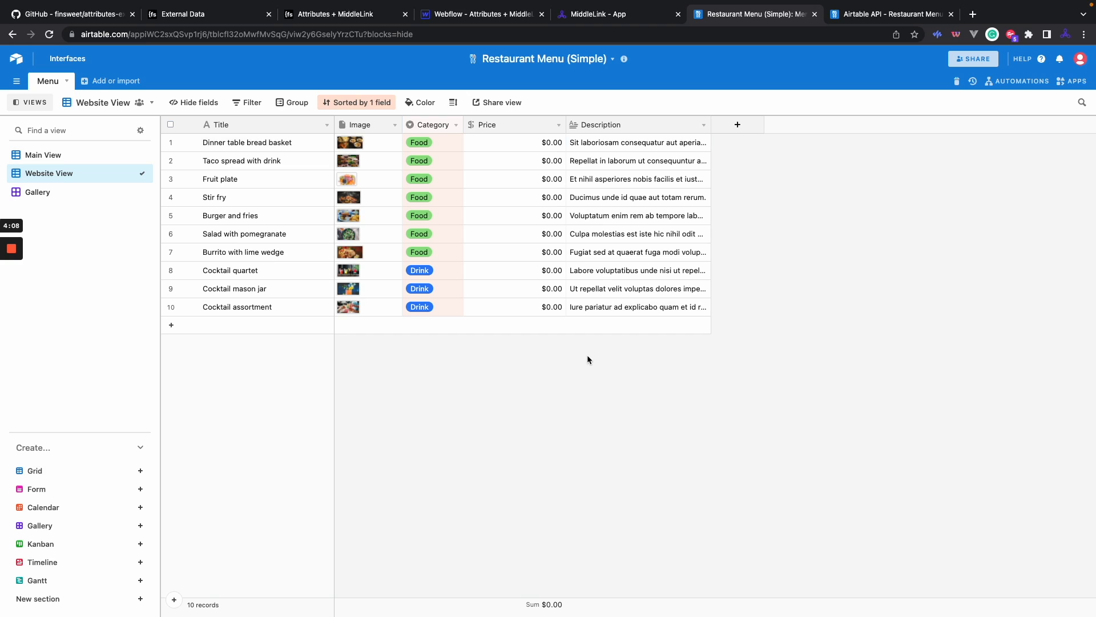
left_click(607, 17)
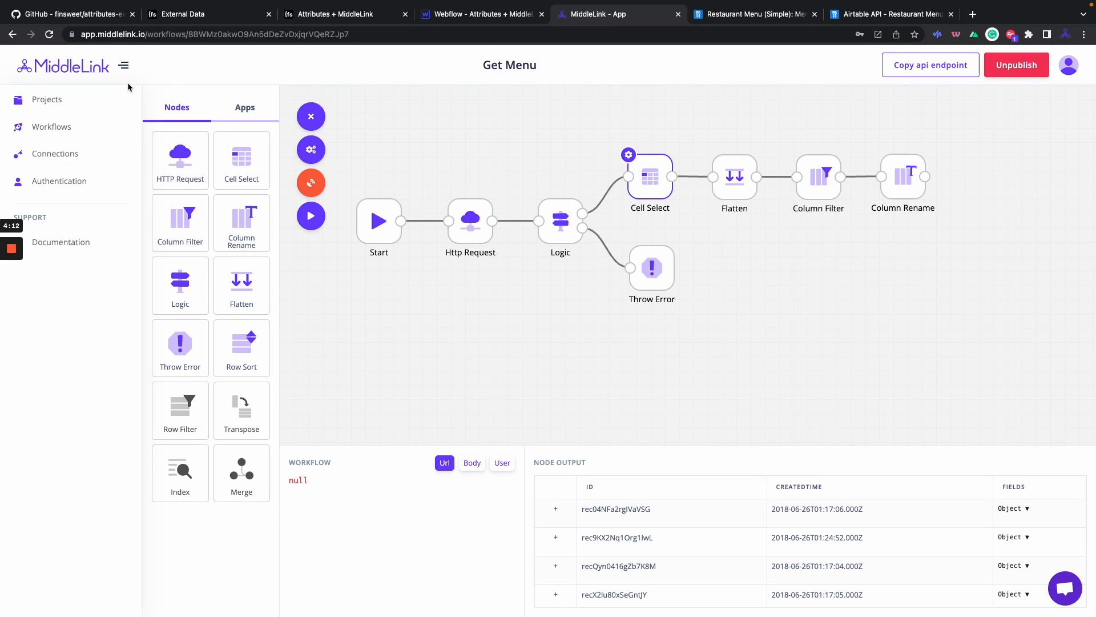
Open the Workflows list showing Get Menu as Published with its endpoint URL.
left_click(85, 133)
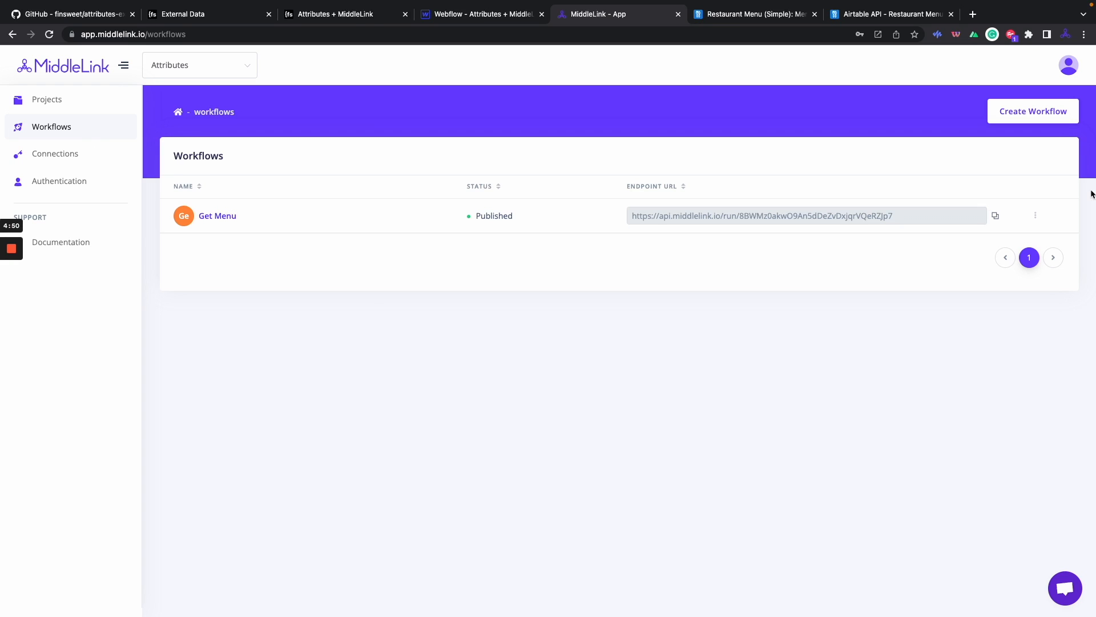
Create a workflow named 'Get Menu tut' using method (Get) Retrieve data.
left_click(1023, 113)
left_click(606, 303)
type("get Menu tut")
left_click(498, 305)
key("BackSpace")
type("G")
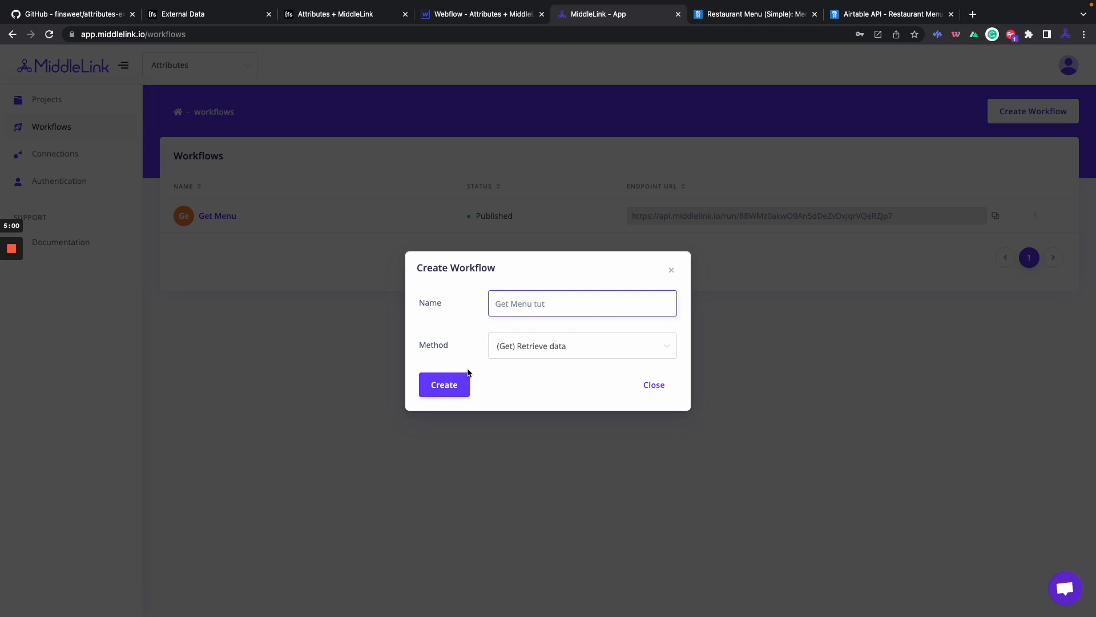
left_click(537, 345)
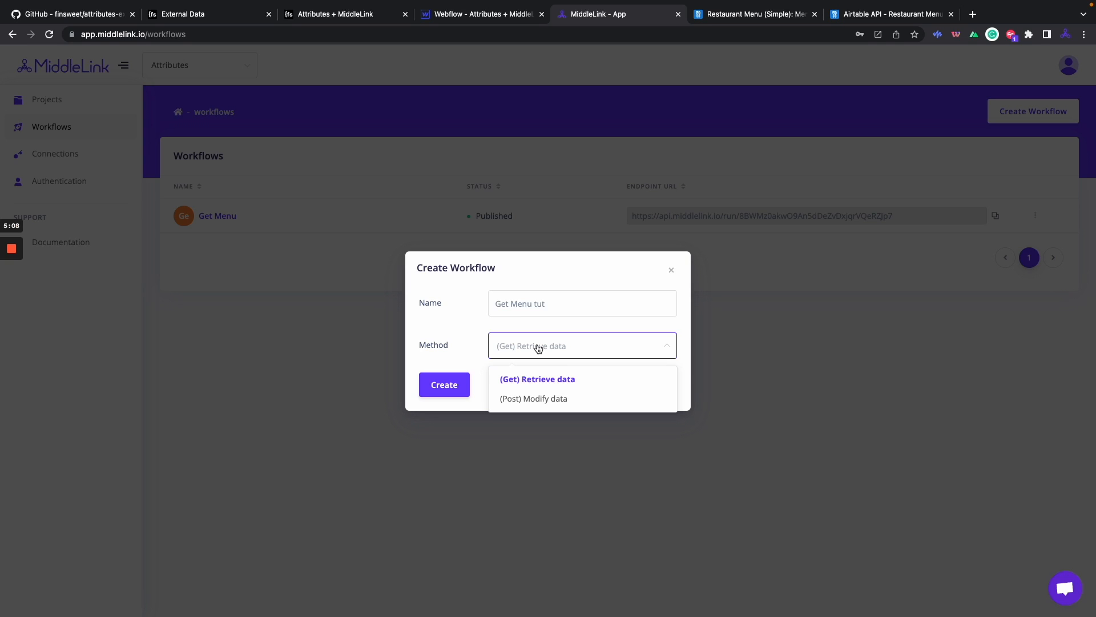
left_click(462, 349)
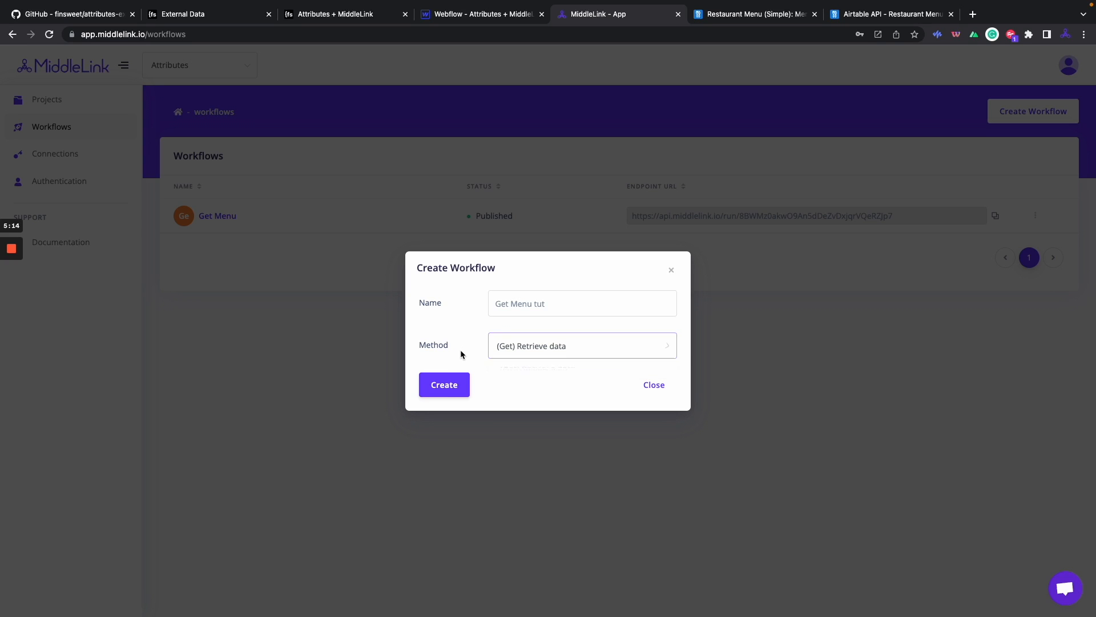
left_click(455, 389)
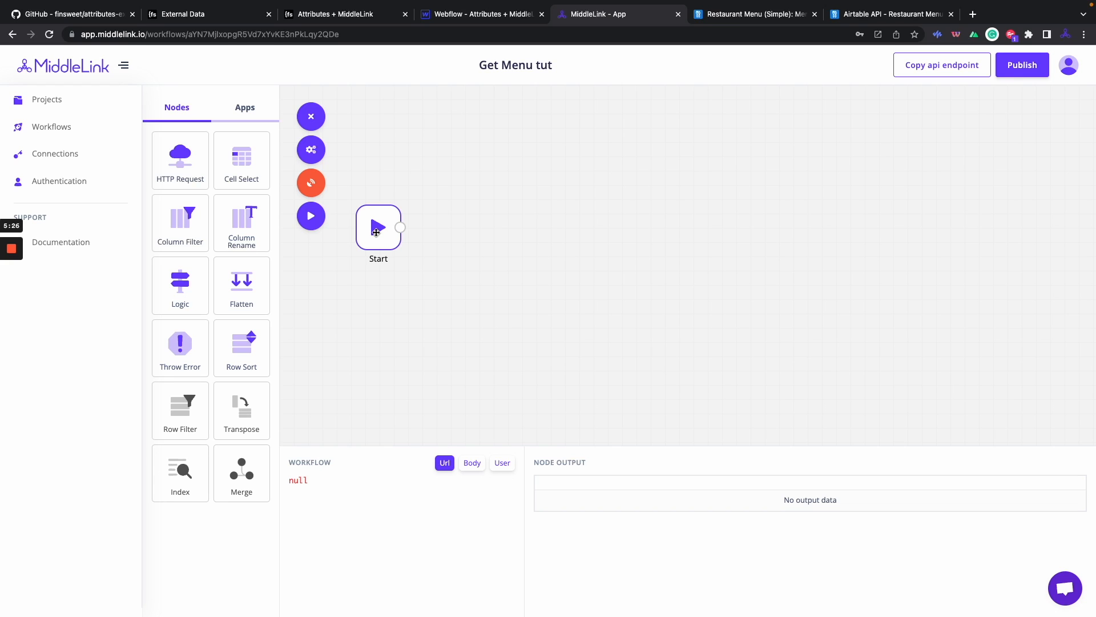
After checking the Airtable list-records docs, add an Http Request node after Start and open its settings.
left_click(847, 16)
scroll(787, 168, "up", 2)
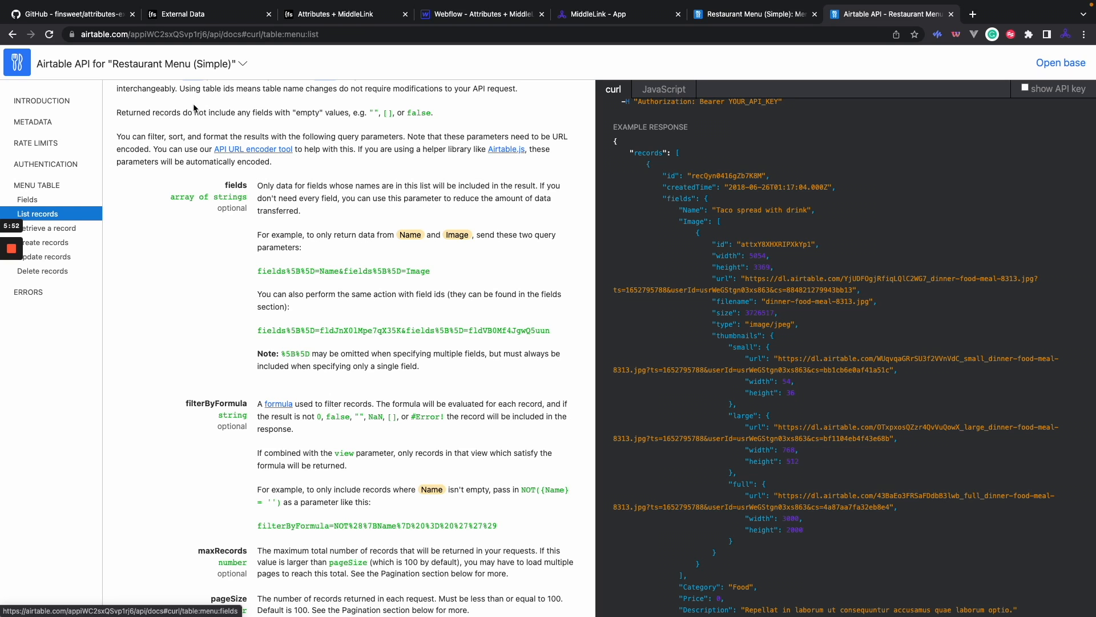
left_click(585, 22)
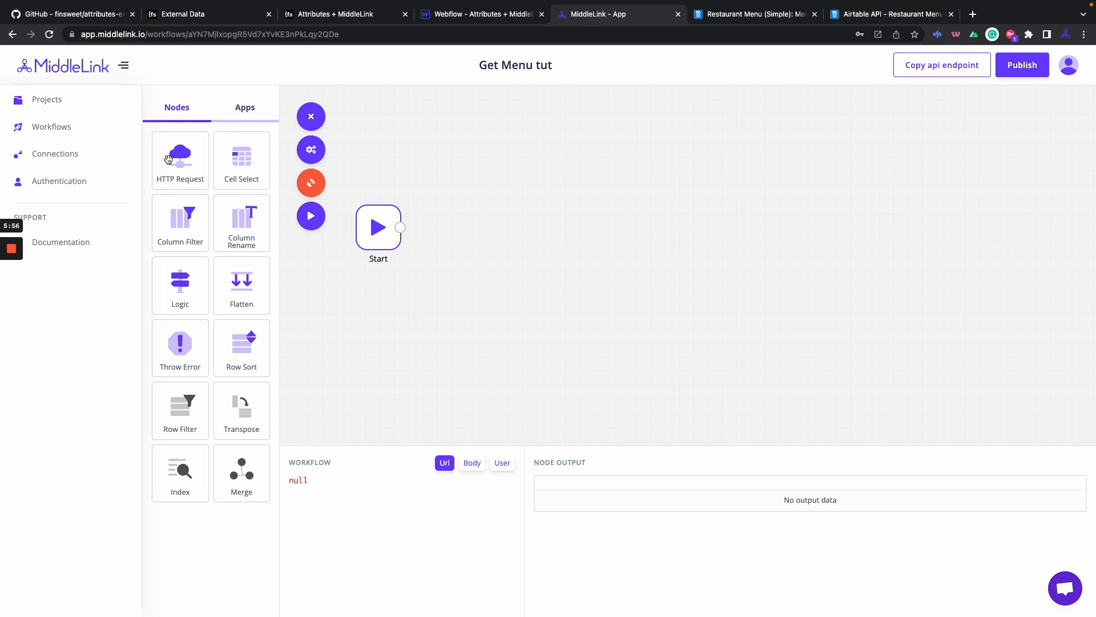
left_click_drag(169, 158, 472, 234)
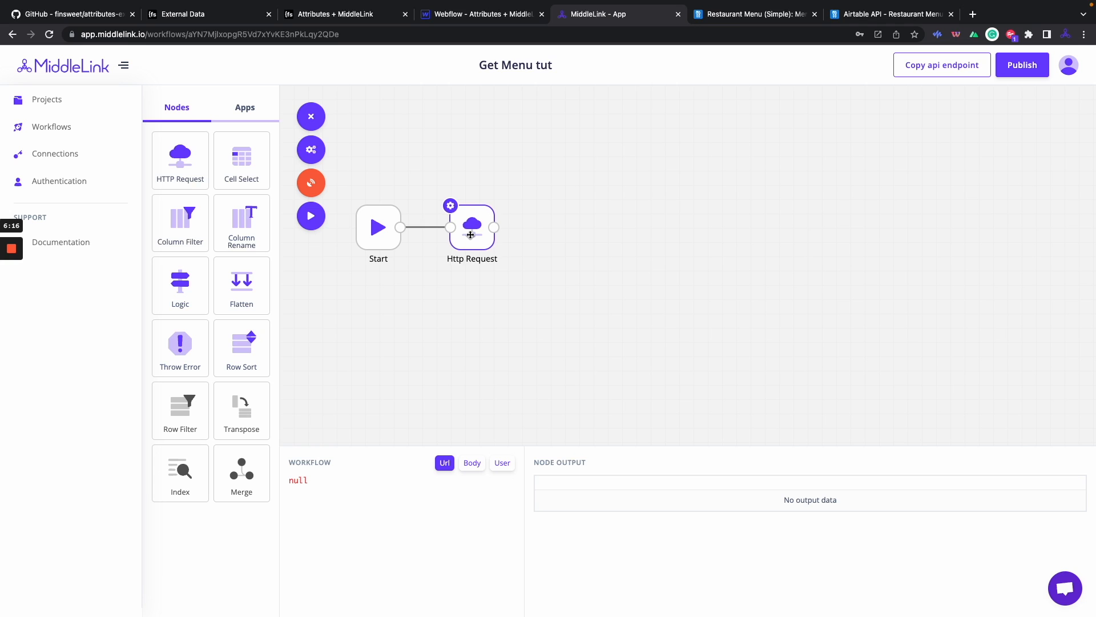
left_click(451, 209)
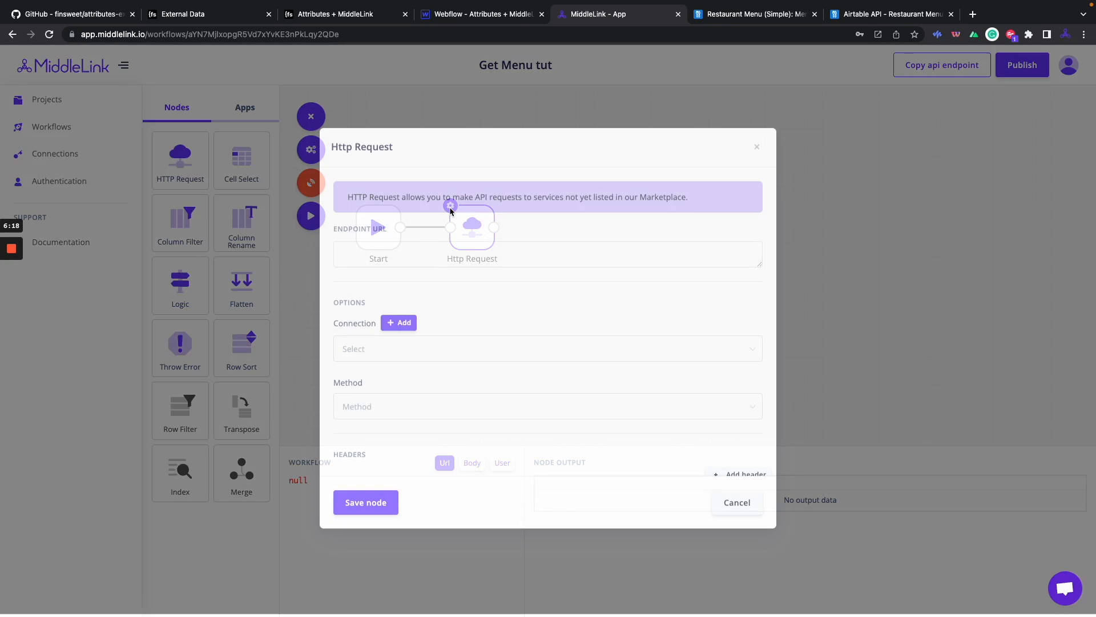
Copy the example request URL from the Airtable API docs' curl command.
left_click(455, 254)
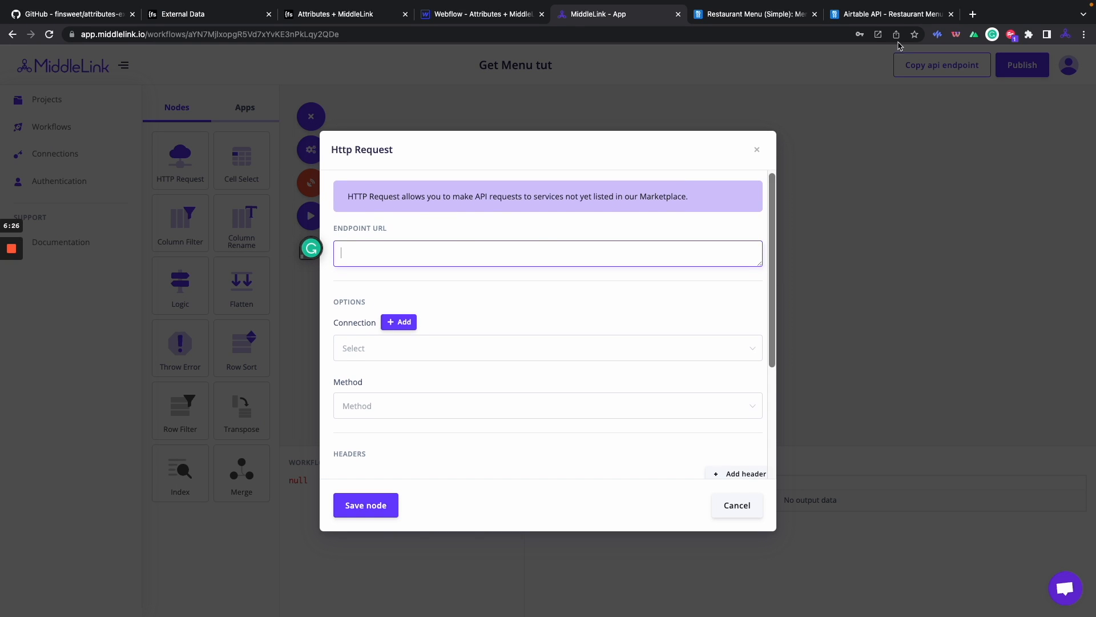
left_click(899, 17)
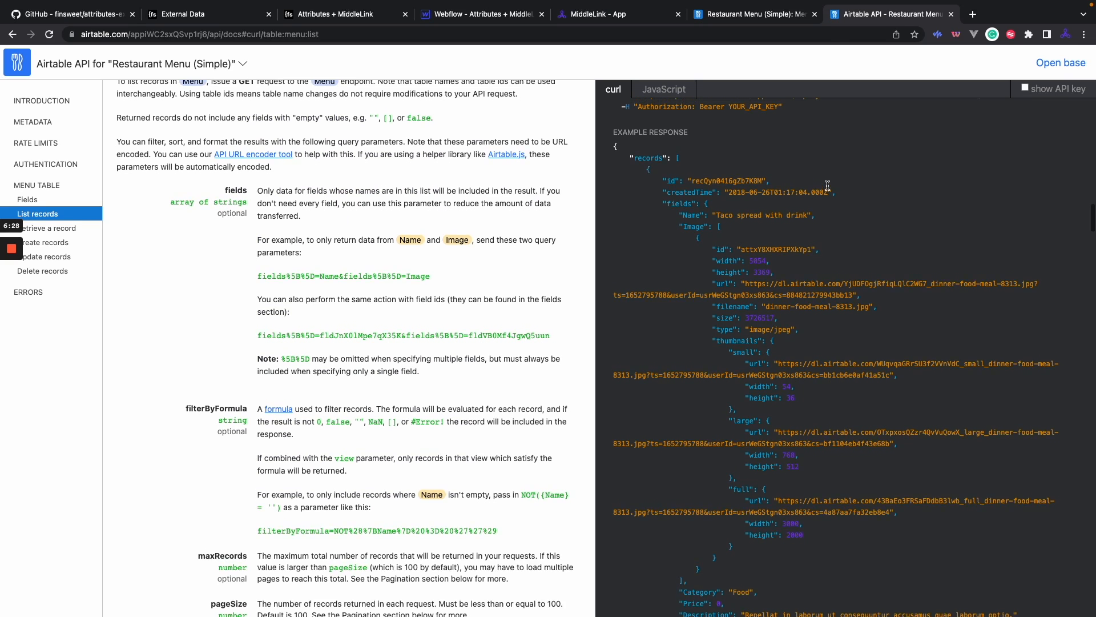
scroll(884, 115, "up", 2)
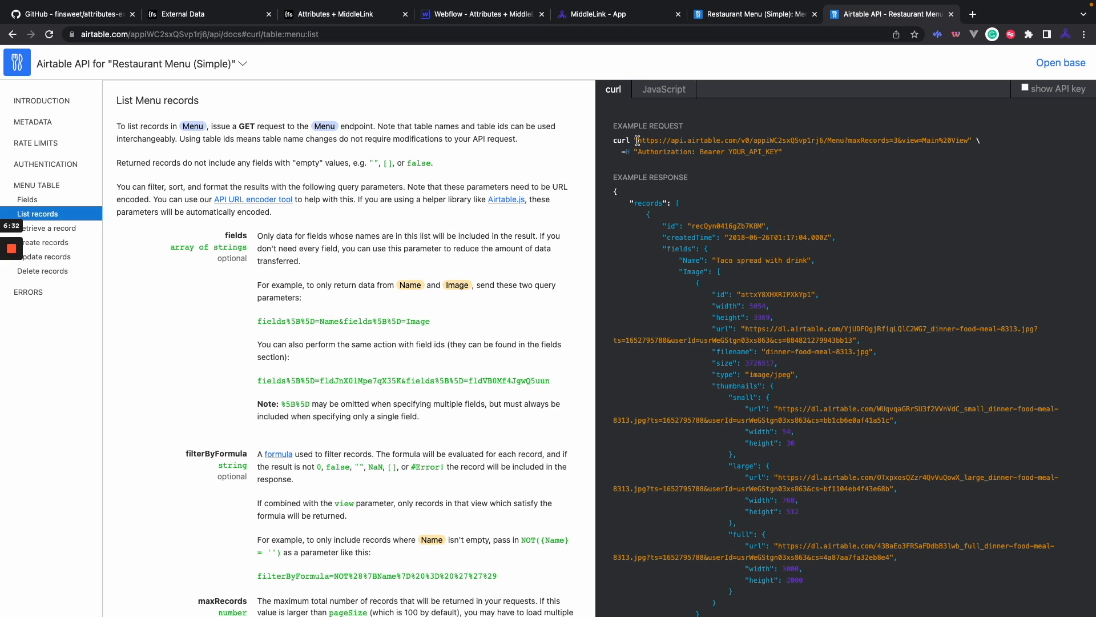
left_click_drag(637, 141, 959, 141)
right_click(959, 141)
left_click(714, 168)
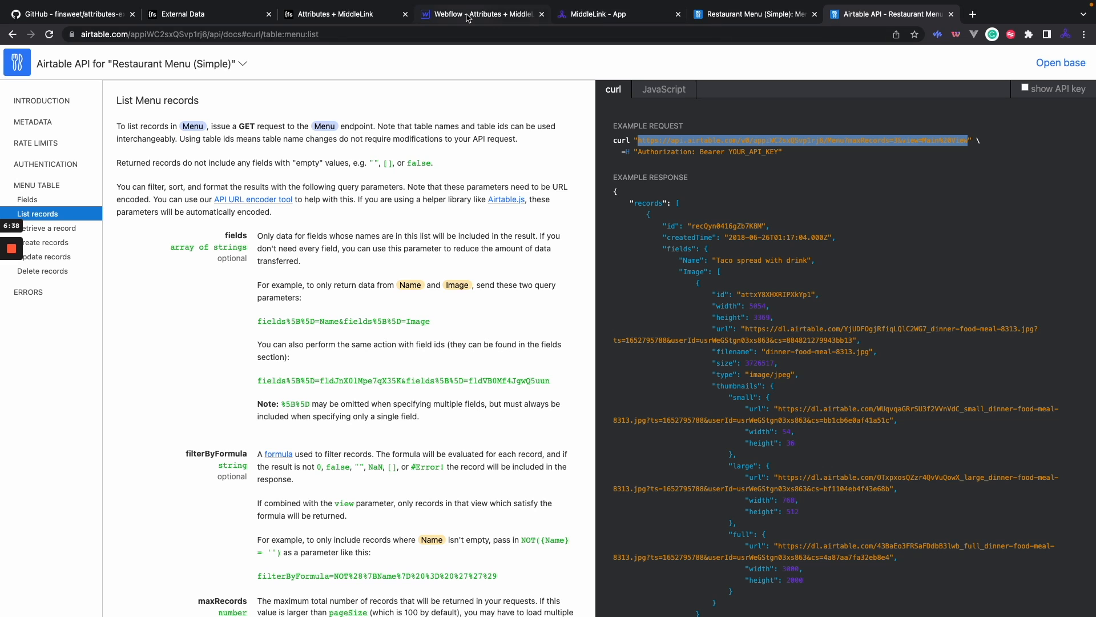
Paste the URL into Endpoint URL and delete its maxRecords and view query string.
left_click(591, 15)
left_click(540, 255)
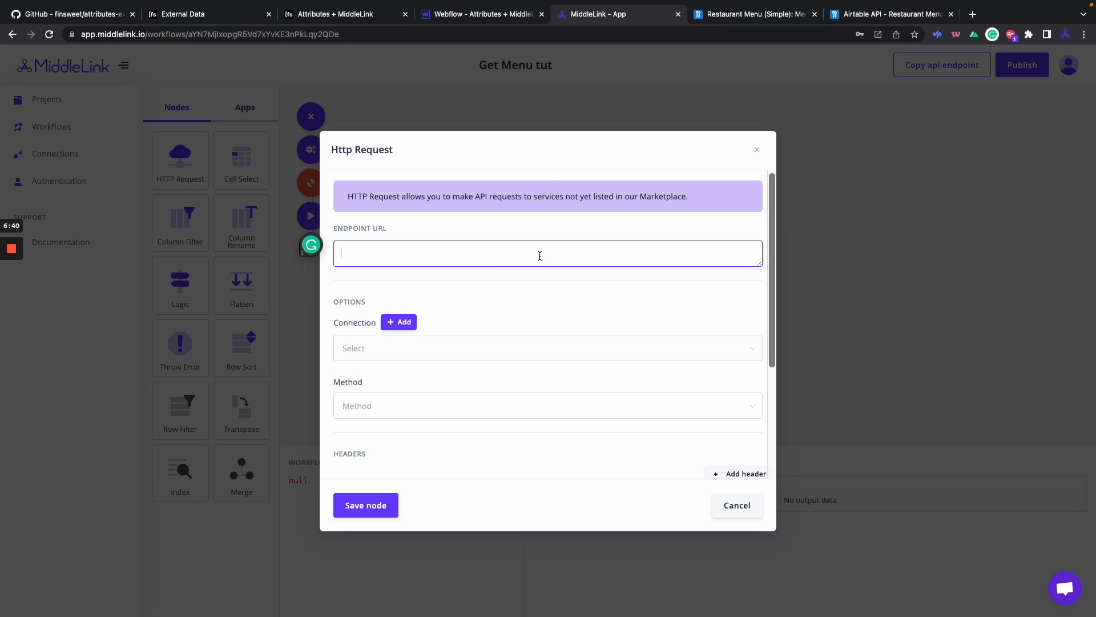
key("super+v")
left_click_drag(541, 255, 692, 256)
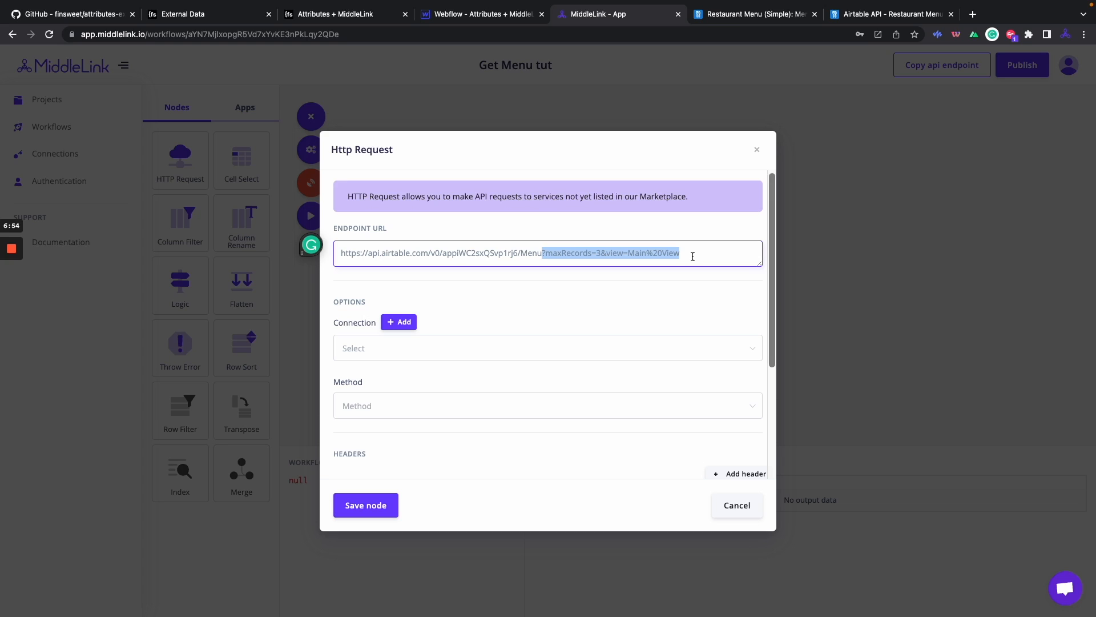
key("BackSpace")
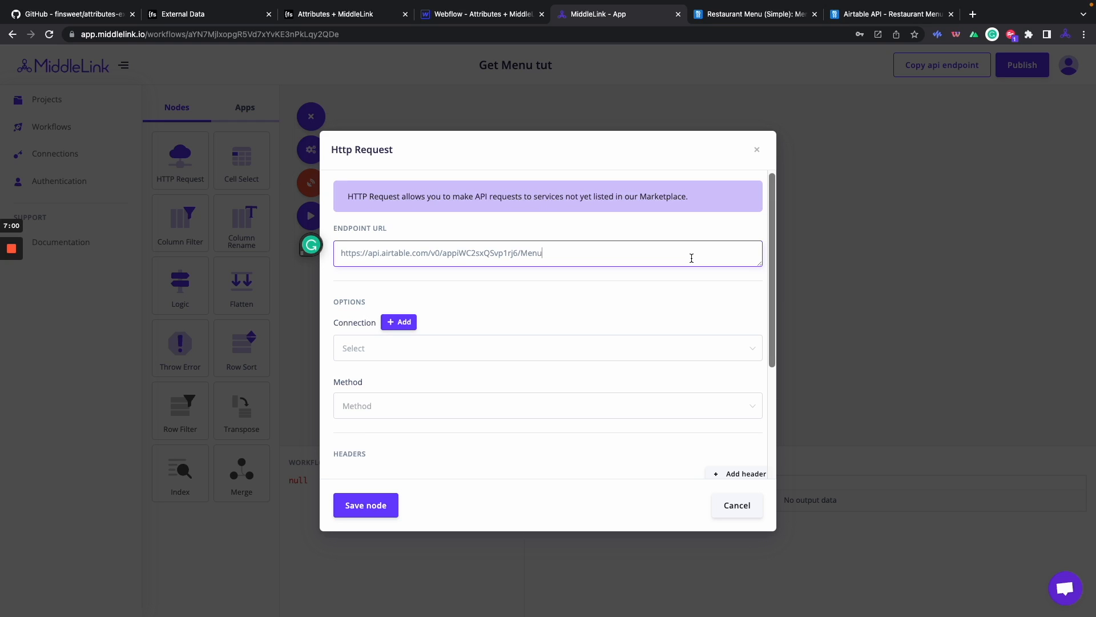
scroll(491, 297, "down", 1)
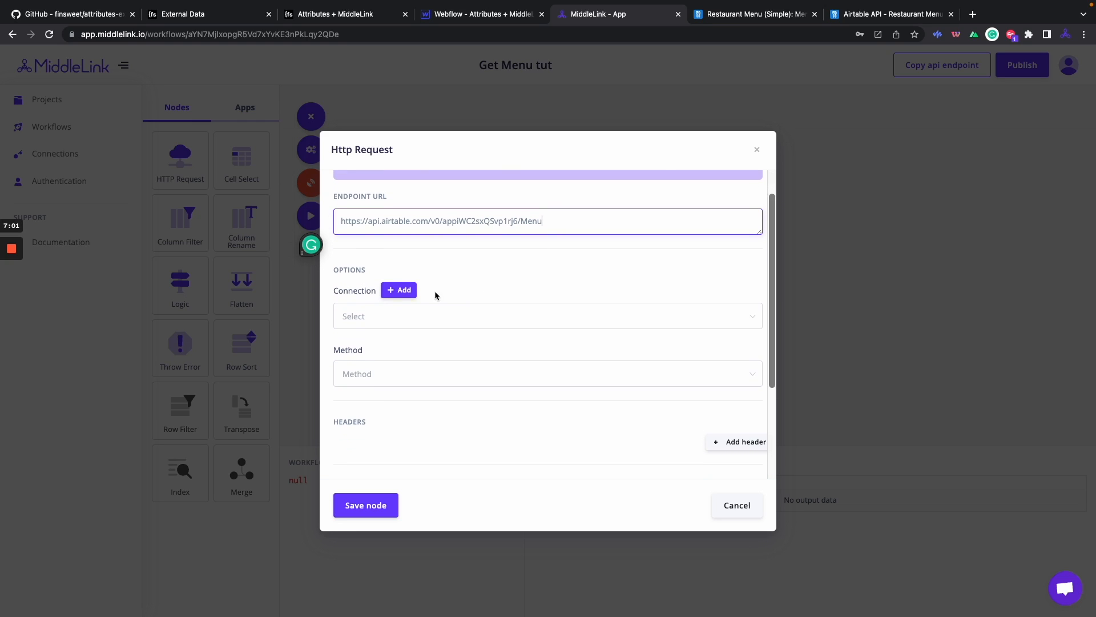
Set the HTTP request's Connection to the existing Airtable connection, discarding an unsaved new one.
left_click(403, 291)
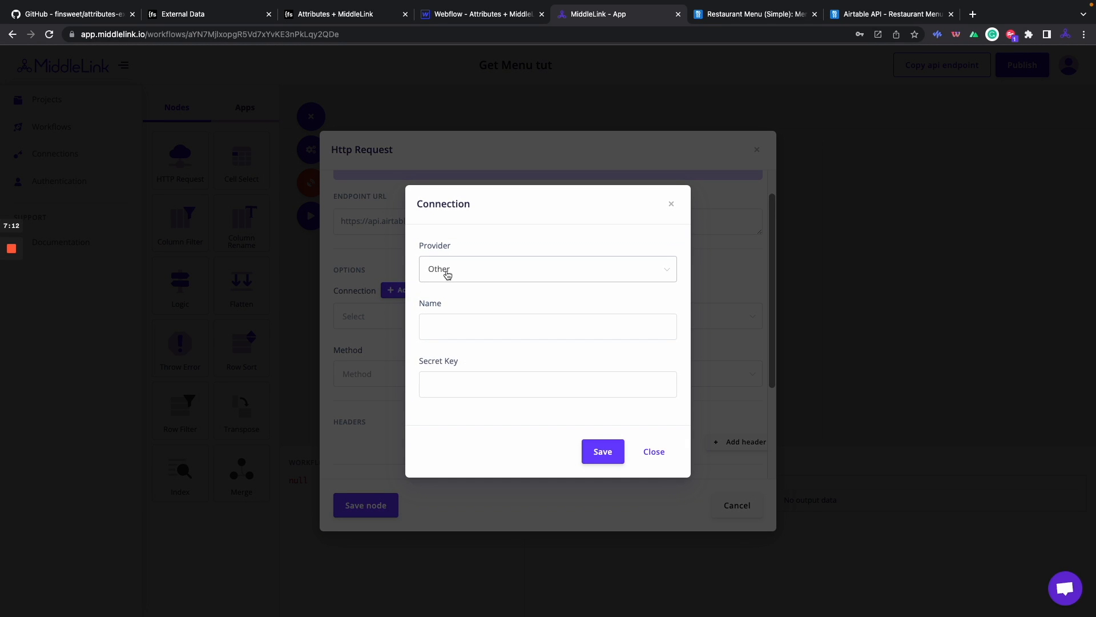
left_click(446, 324)
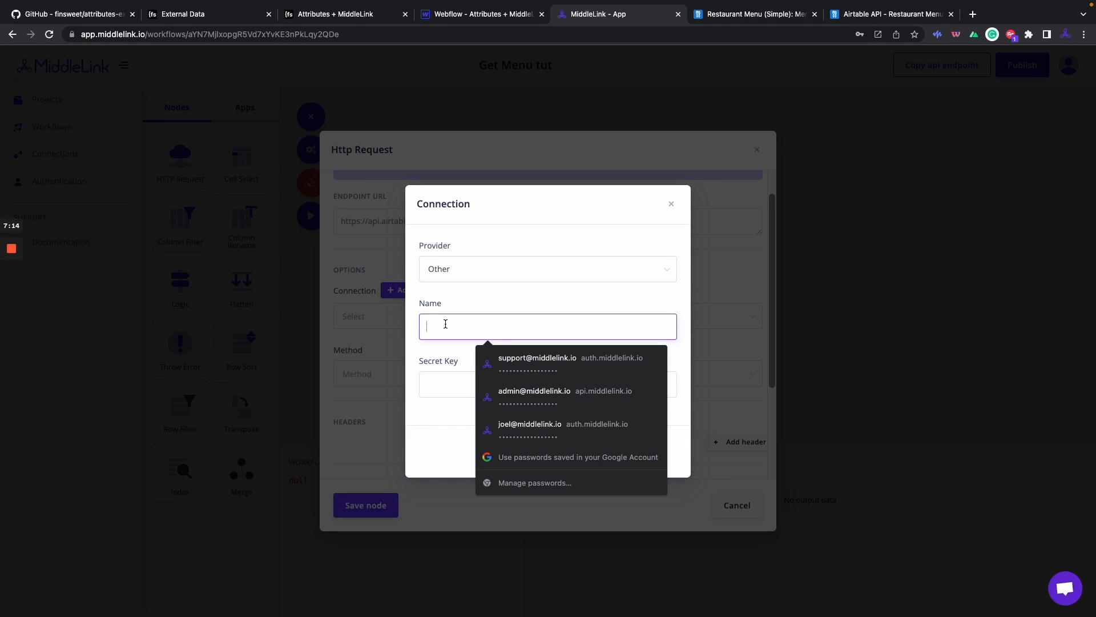
left_click(447, 358)
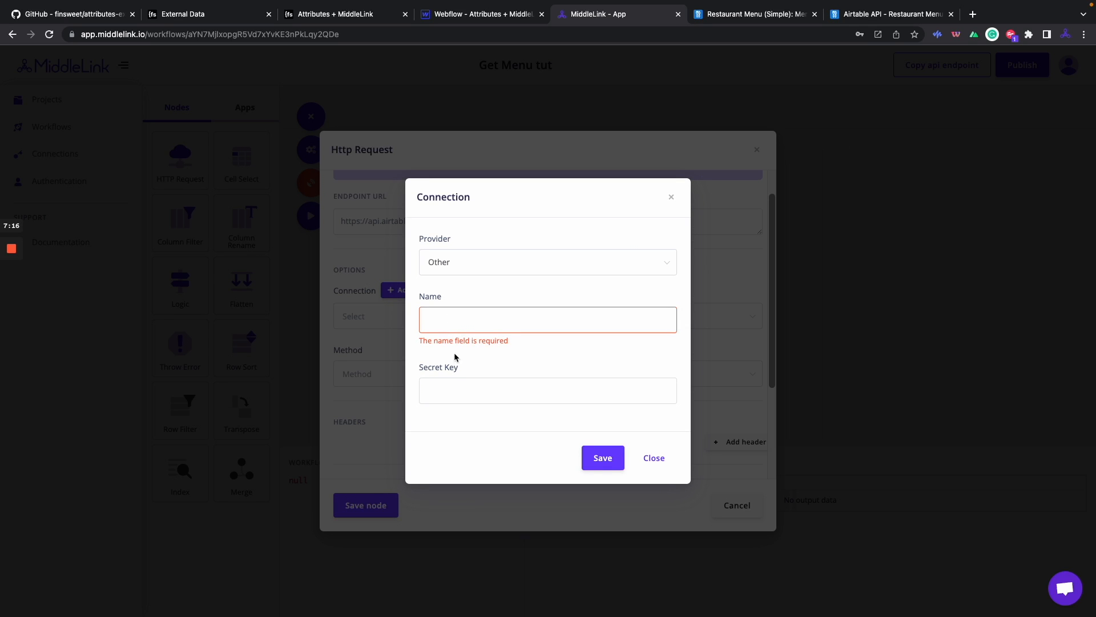
left_click(672, 197)
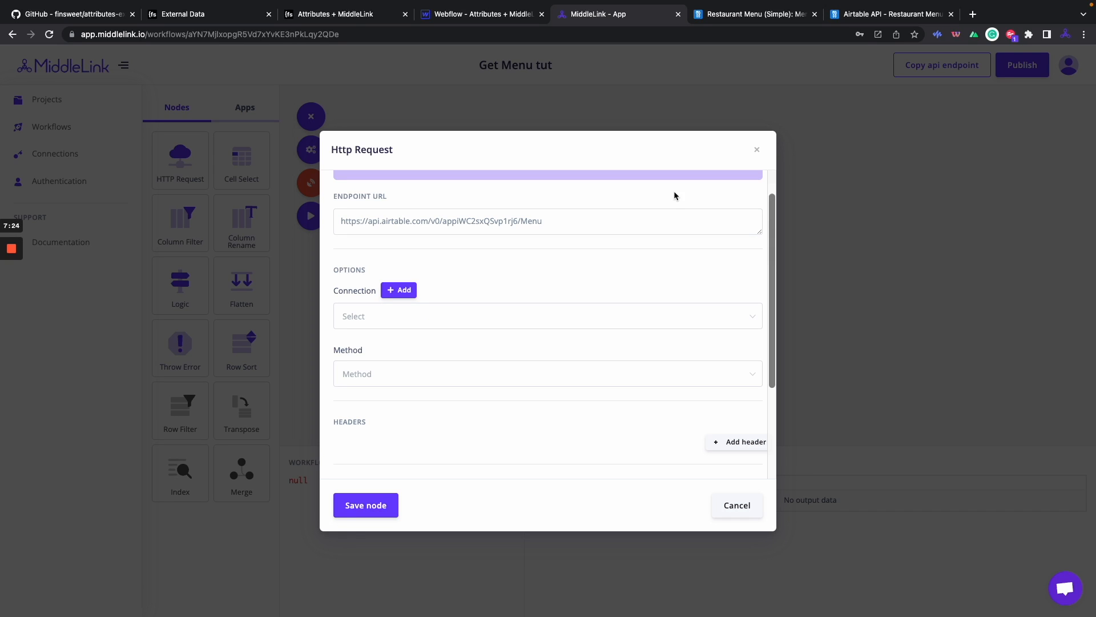
left_click(624, 314)
left_click(623, 371)
scroll(624, 376, "down", 2)
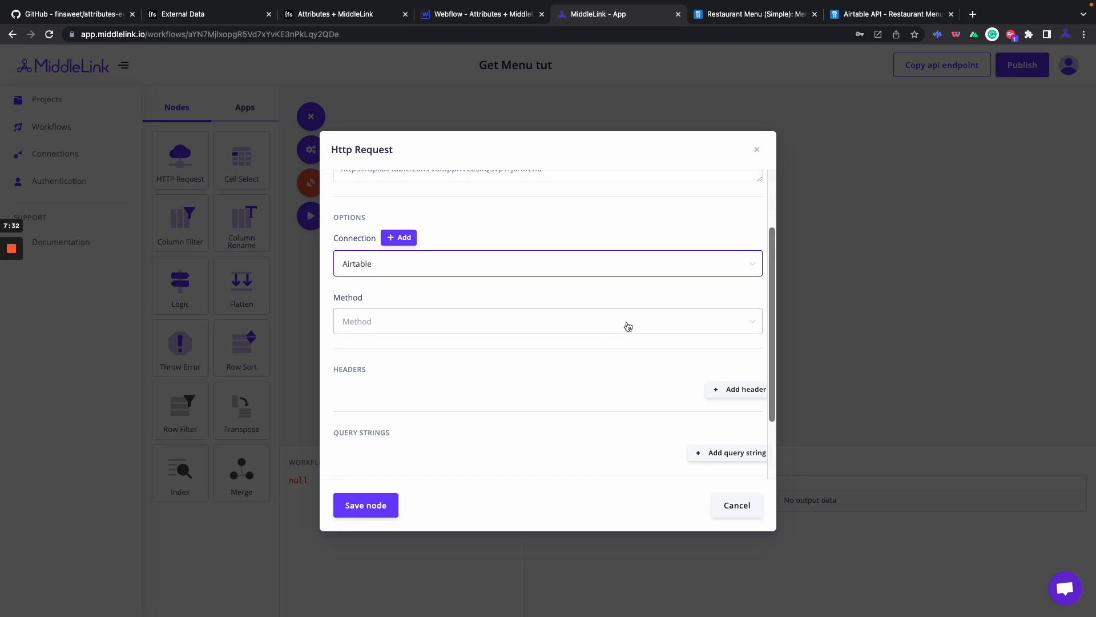
Confirm in the Airtable docs that listing records uses GET, then set the request method to Get.
left_click(863, 16)
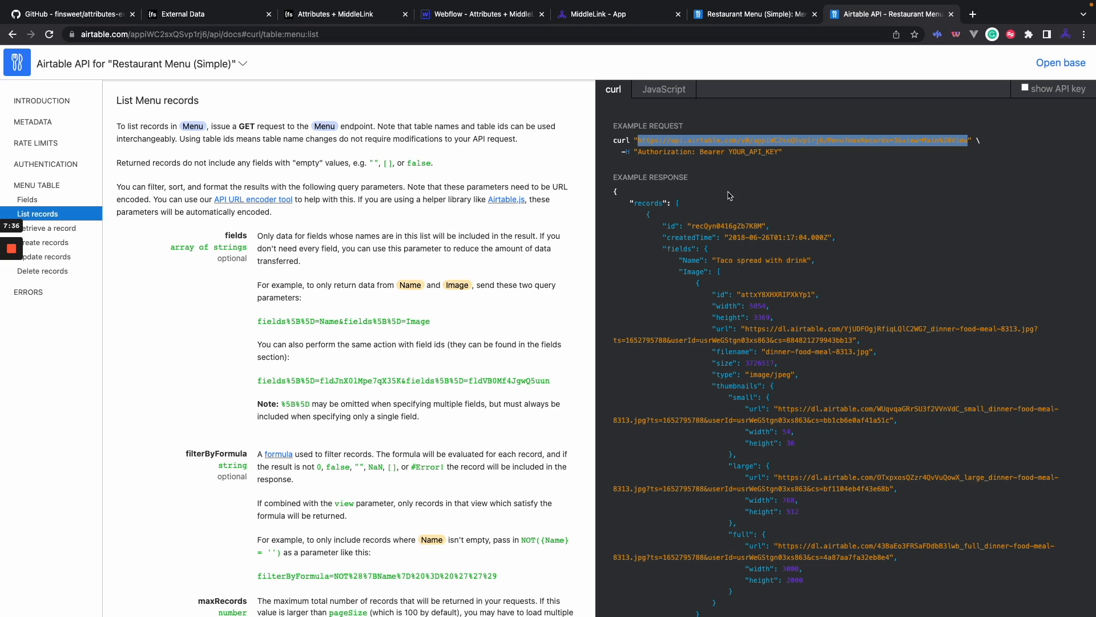
left_click_drag(238, 125, 308, 130)
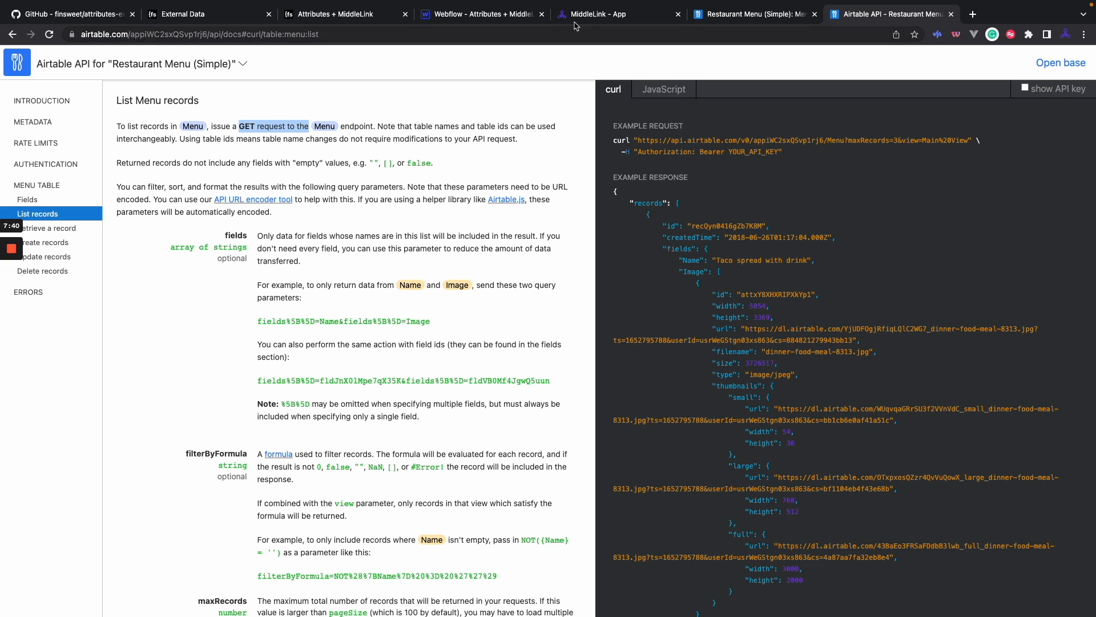
left_click(597, 15)
left_click(517, 316)
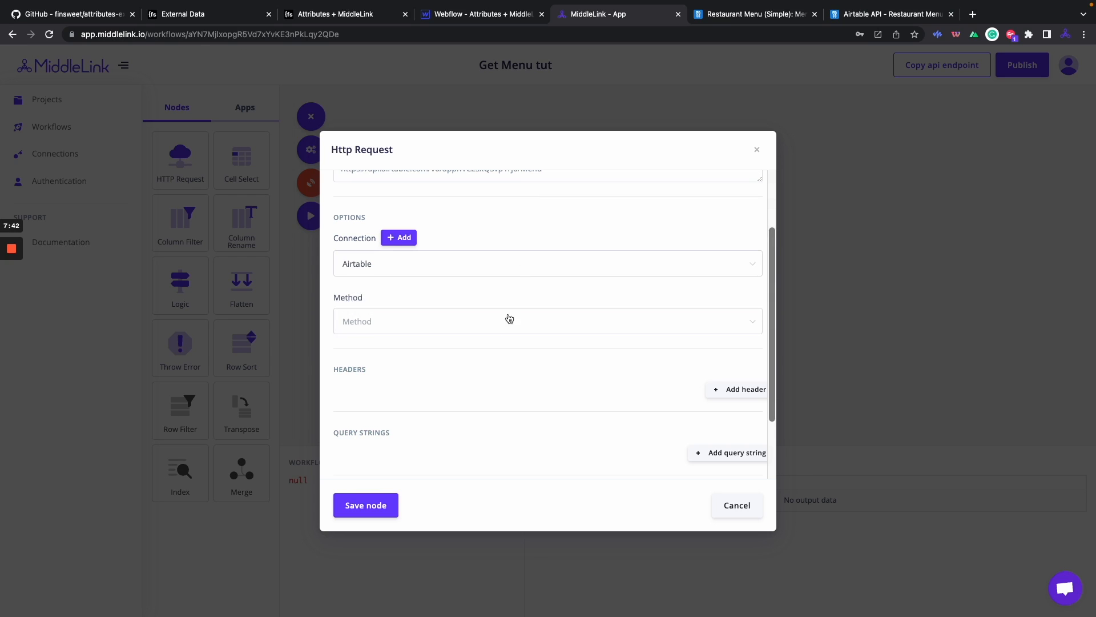
left_click(512, 330)
left_click(513, 371)
scroll(513, 372, "down", 3)
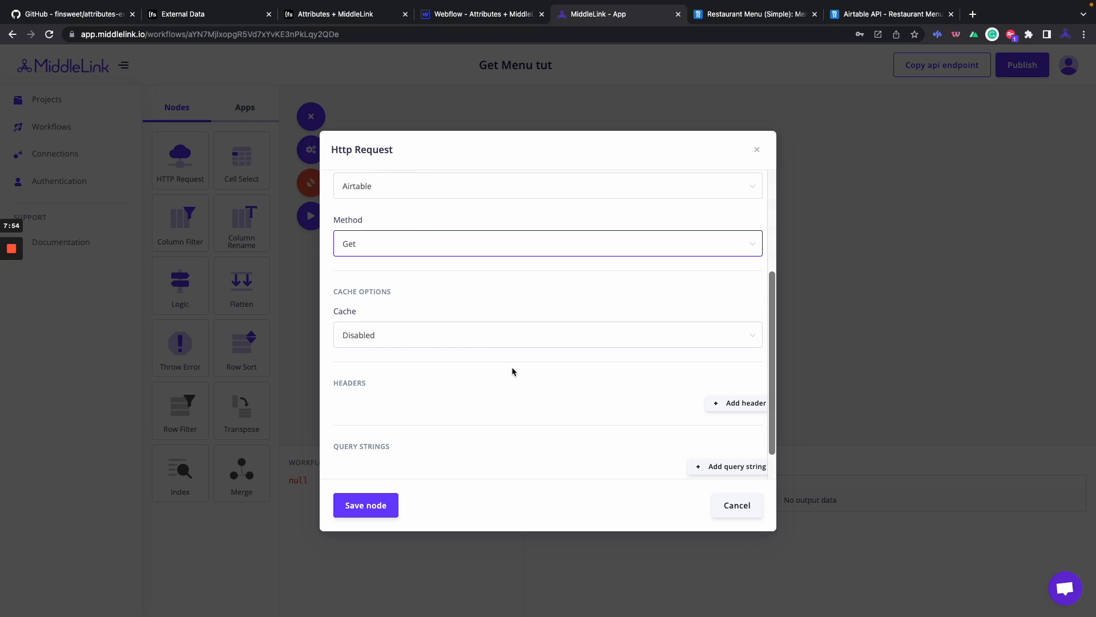
scroll(512, 370, "down", 1)
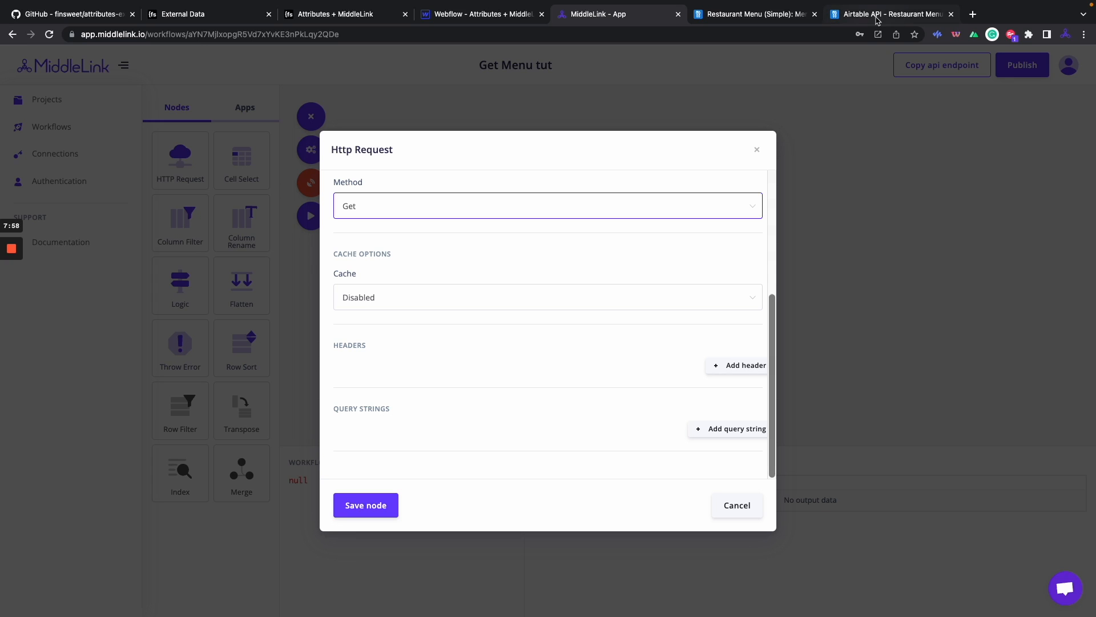
Copy the header name 'Authorization' from the Airtable docs' curl example.
left_click(611, 358)
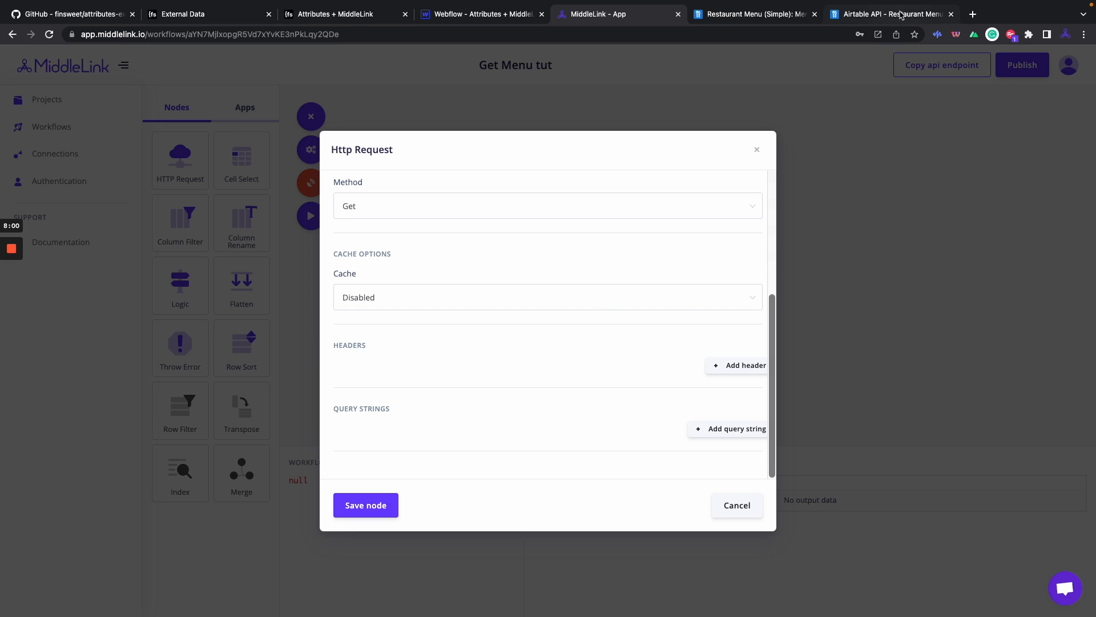
left_click(900, 14)
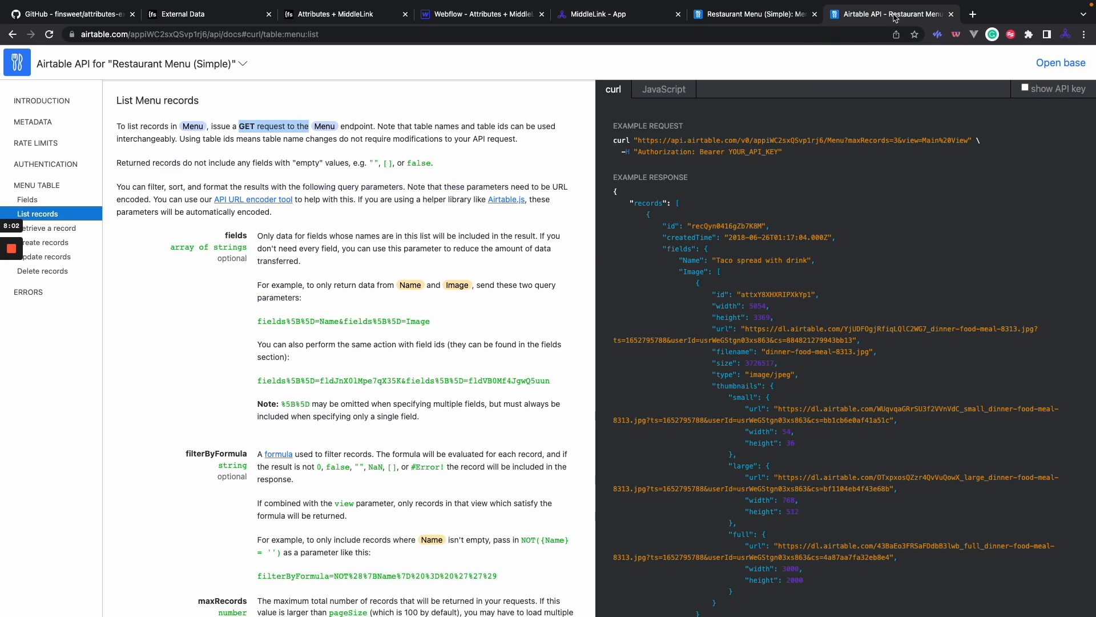
left_click_drag(621, 152, 799, 153)
scroll(798, 154, "up", 1)
left_click(796, 157)
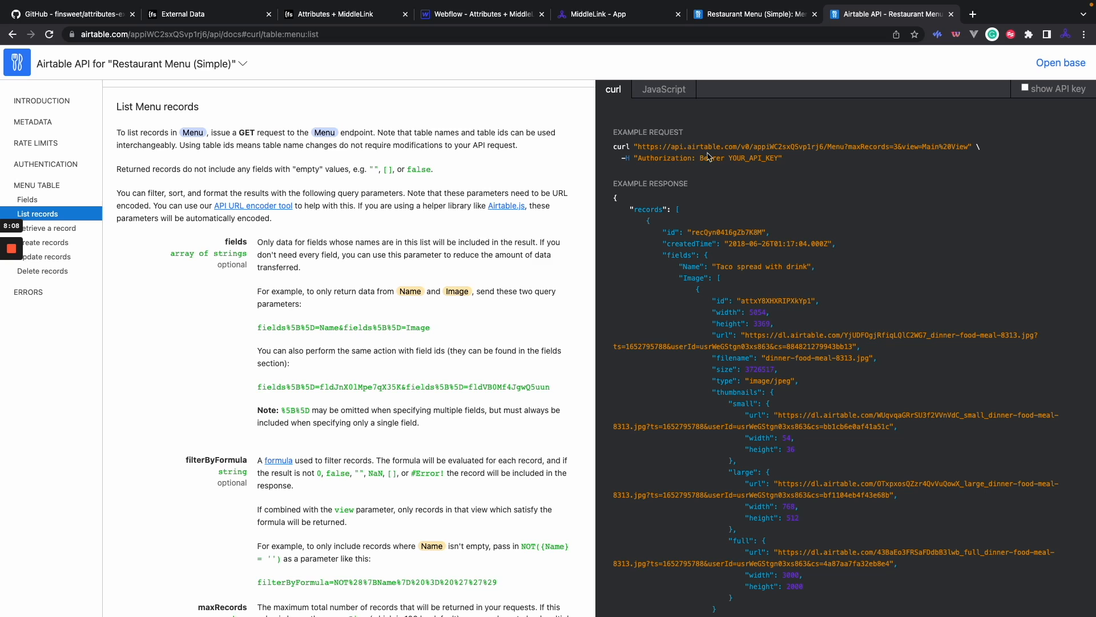
double_click(676, 158)
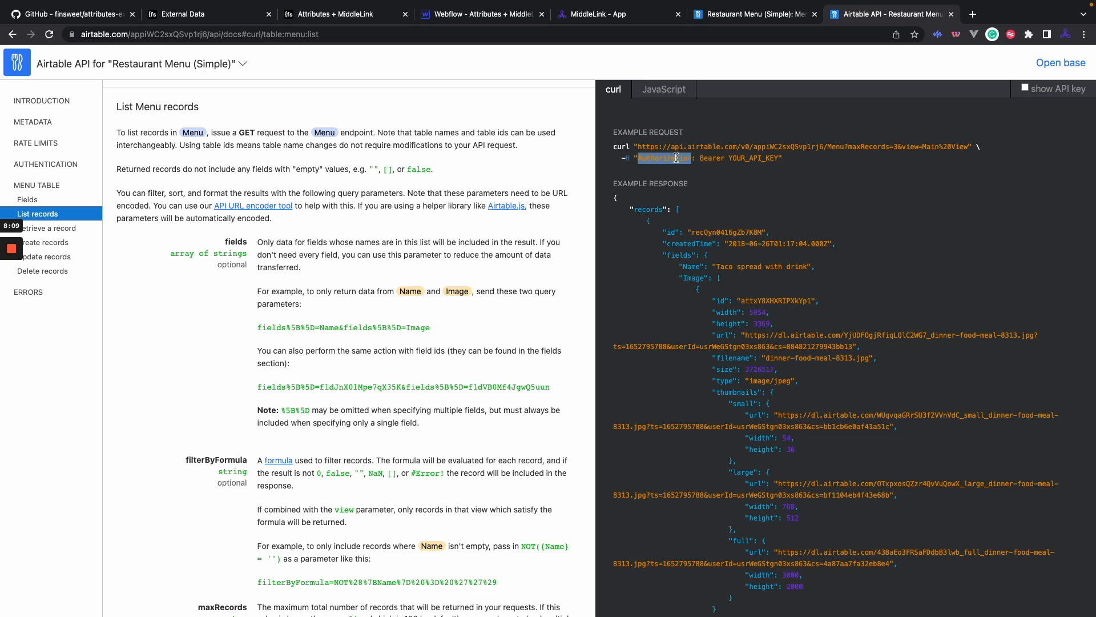
left_click(759, 187)
double_click(652, 157)
Add a new request header in MiddleLink with key 'Authorization'.
left_click(597, 14)
left_click(743, 365)
scroll(592, 318, "down", 1)
left_click(453, 332)
key("super+v")
Set the Authorization header value to 'Bearer {{connection.key}}' using the Airtable connection's key.
left_click(591, 356)
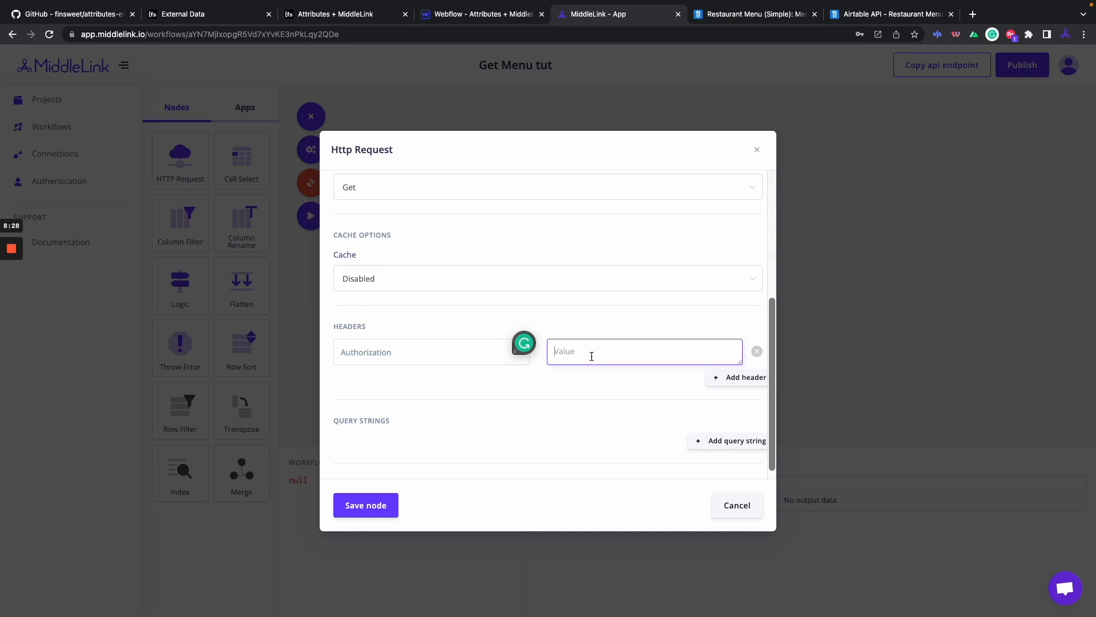
type("Bearer")
scroll(582, 344, "up", 1)
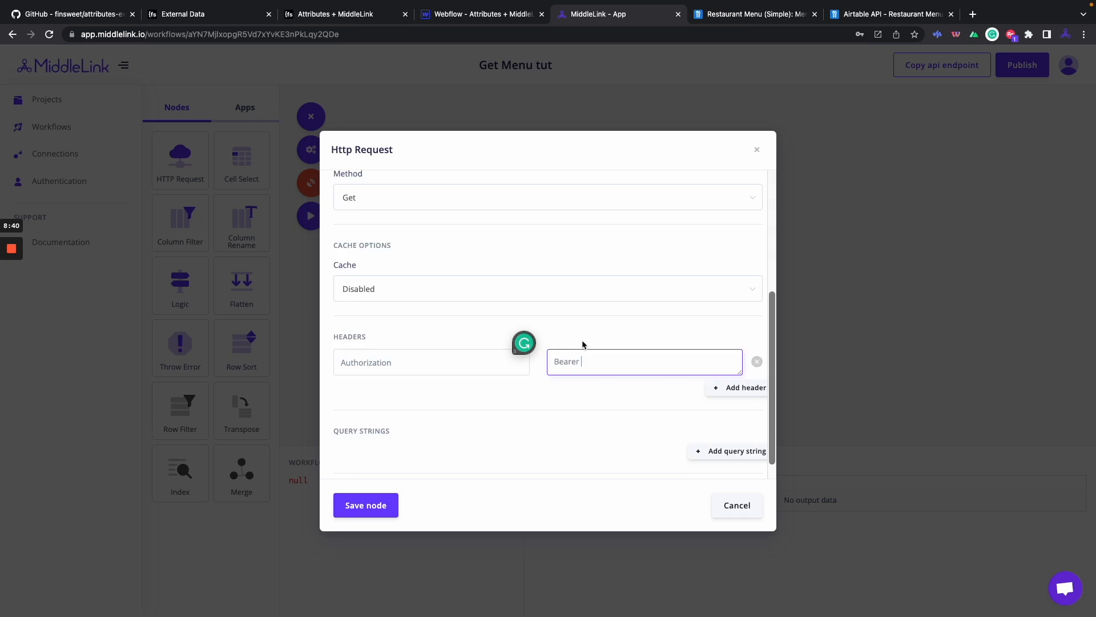
scroll(583, 344, "up", 3)
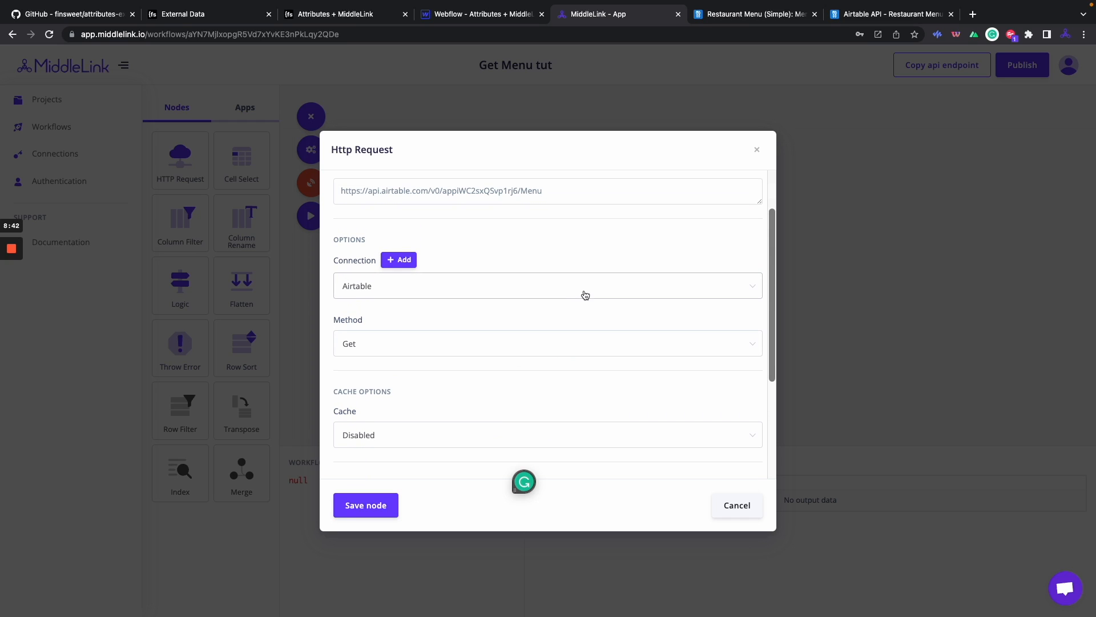
scroll(585, 295, "down", 3)
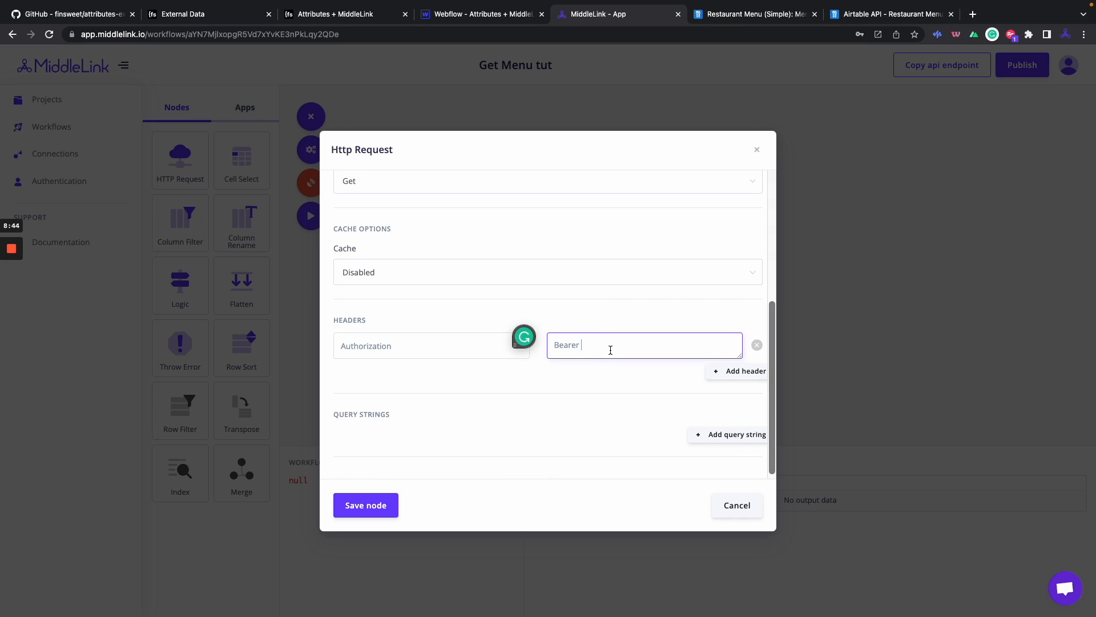
type("{{")
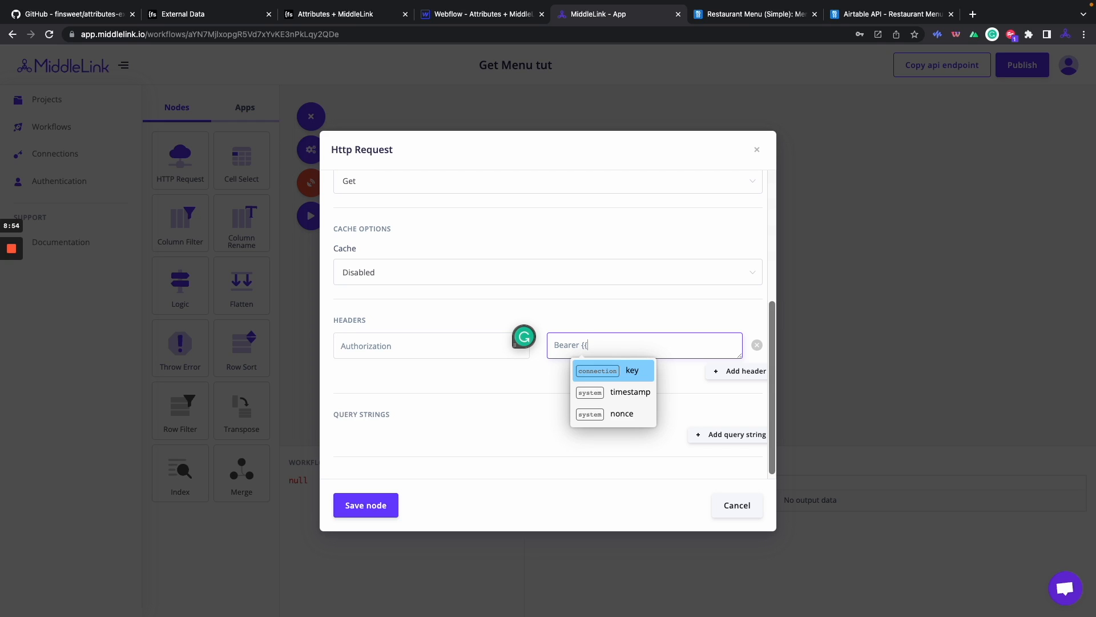
left_click(624, 378)
scroll(623, 377, "down", 1)
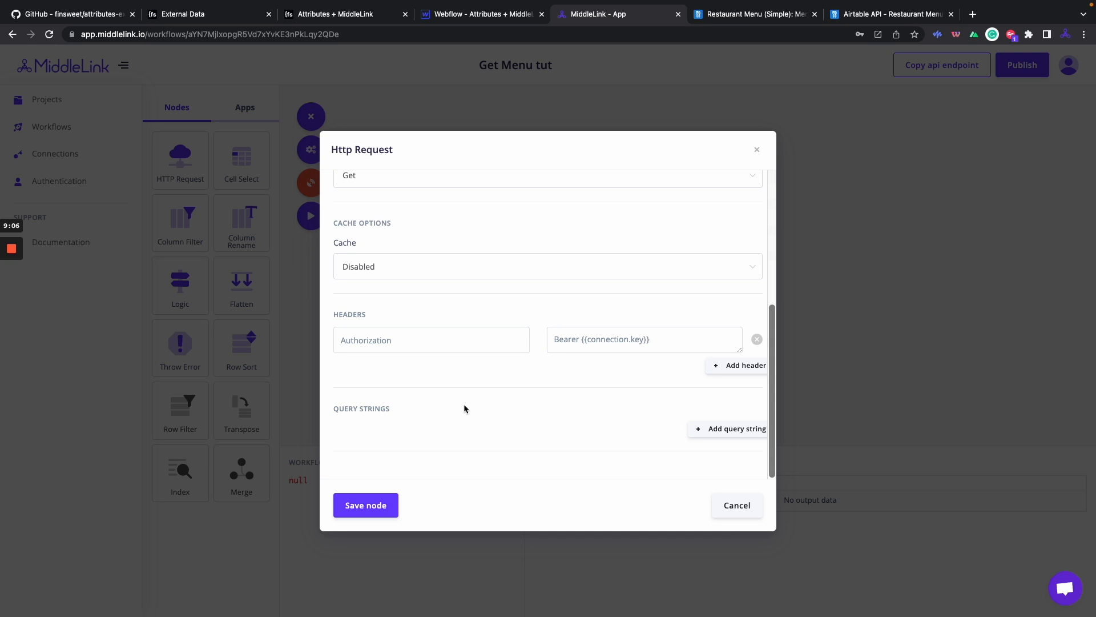
scroll(464, 403, "up", 5)
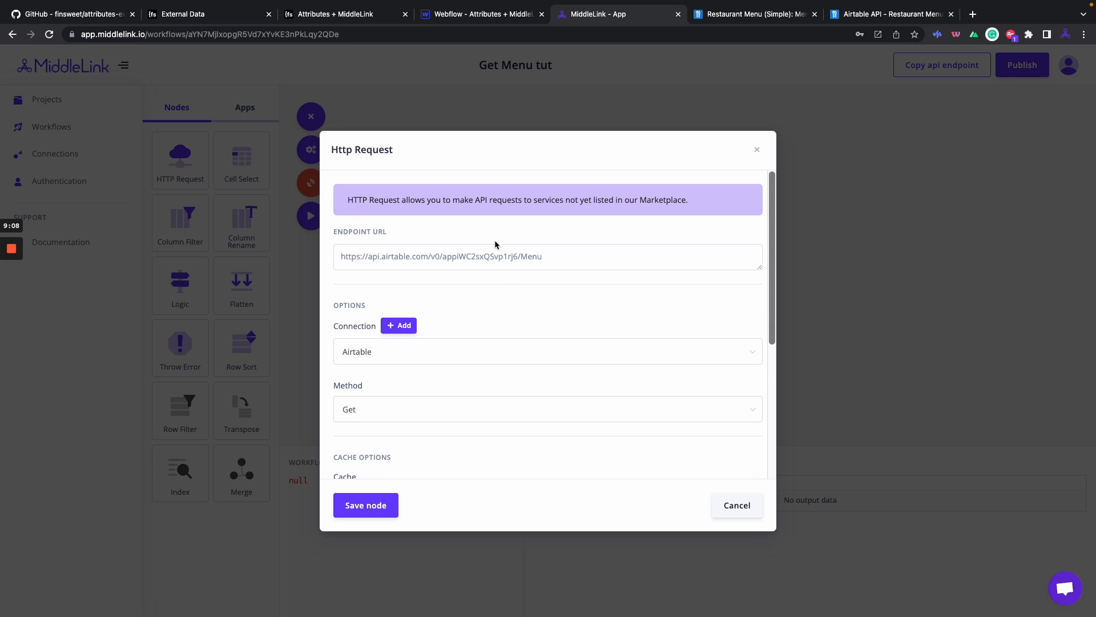
scroll(502, 257, "down", 5)
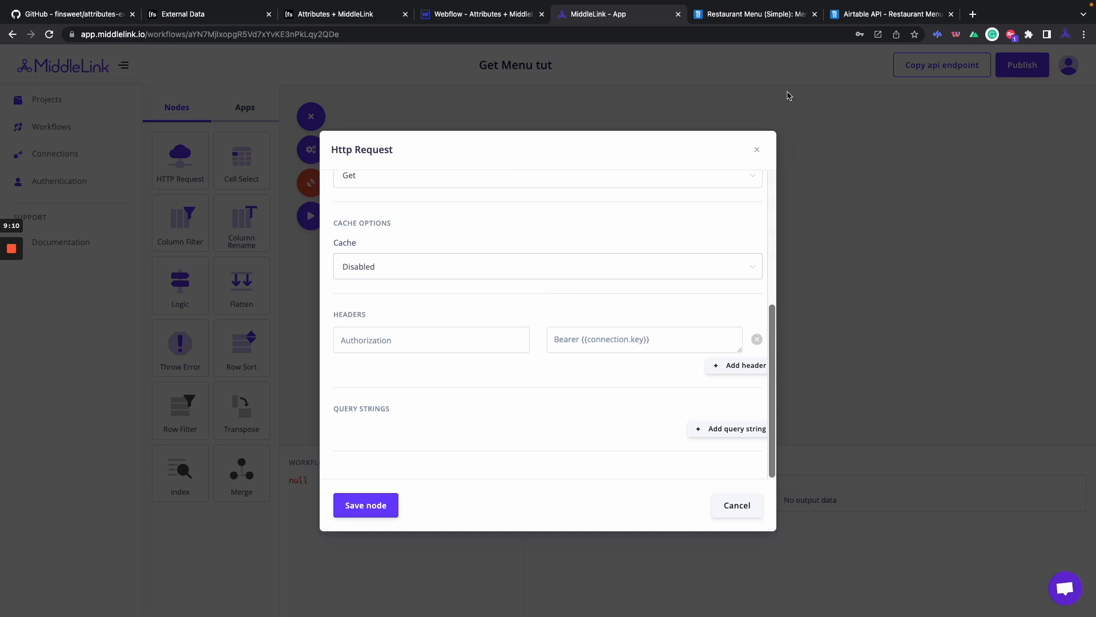
Look up the view name in Airtable and add query string key 'view' with value 'Website View'.
left_click(861, 22)
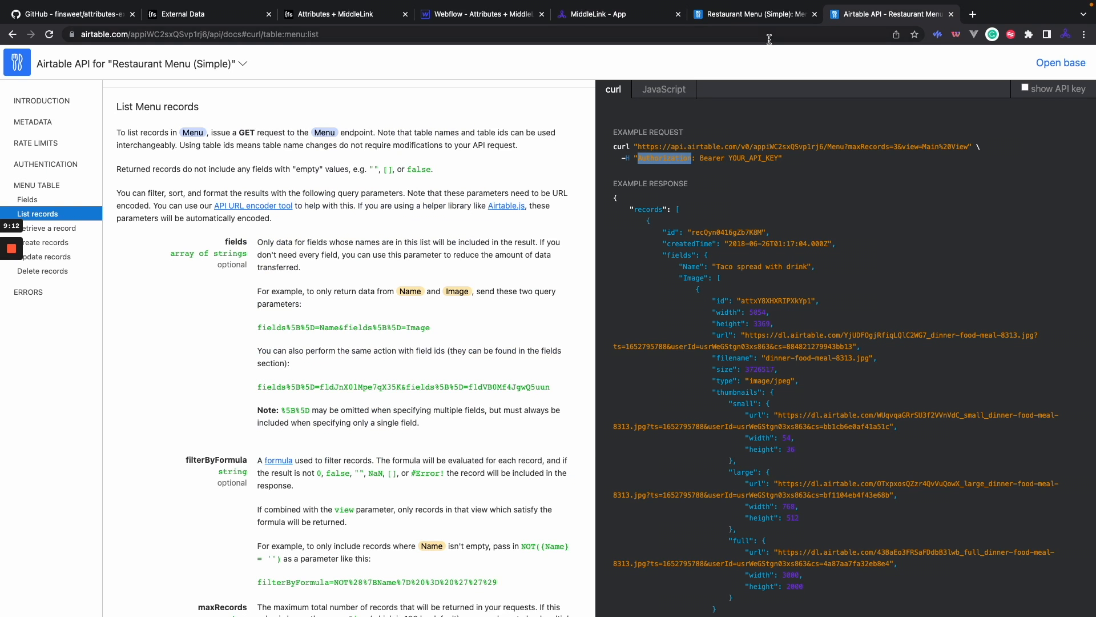
left_click(754, 14)
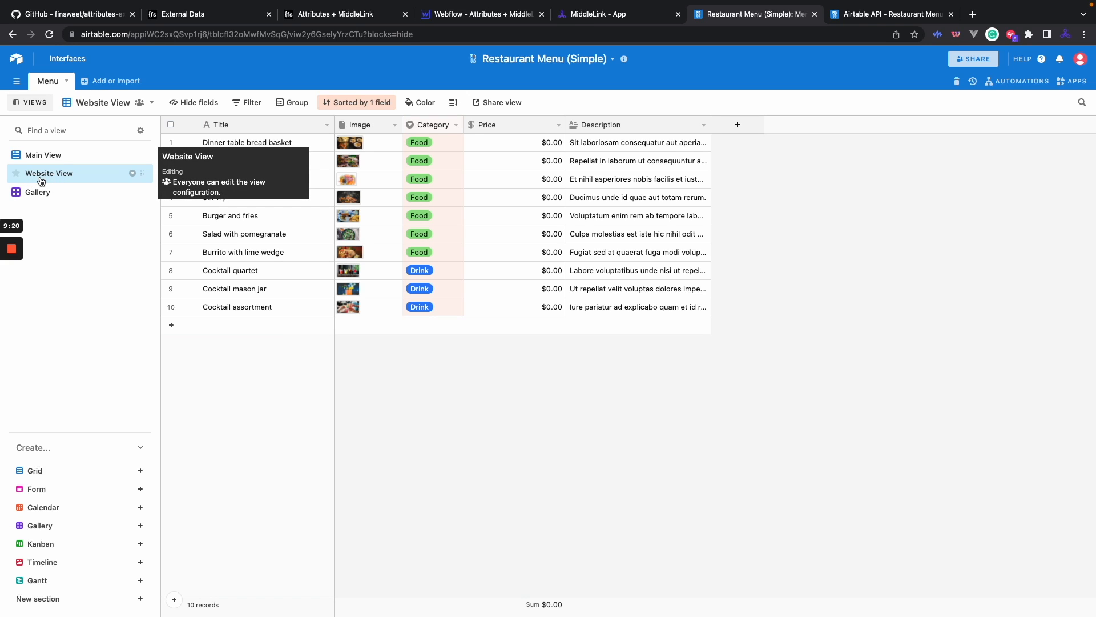
left_click(600, 13)
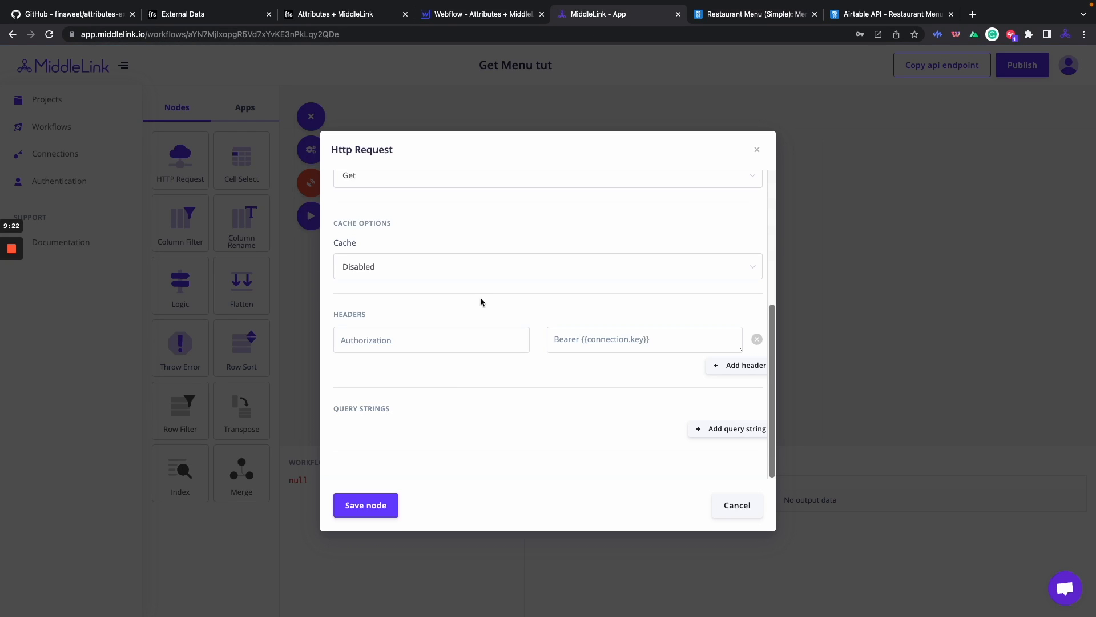
left_click(728, 430)
scroll(560, 403, "down", 1)
left_click(427, 404)
type("view")
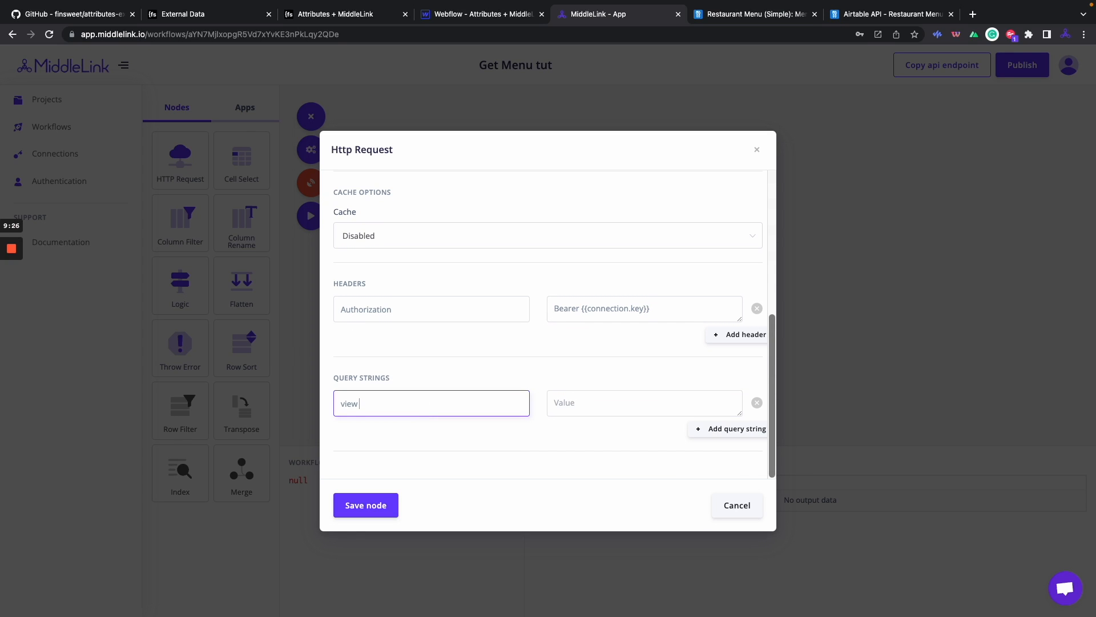
type(" Website View")
left_click_drag(422, 405, 359, 405)
key("super+c")
key("BackSpace")
left_click(597, 410)
key("super+v")
left_click(608, 379)
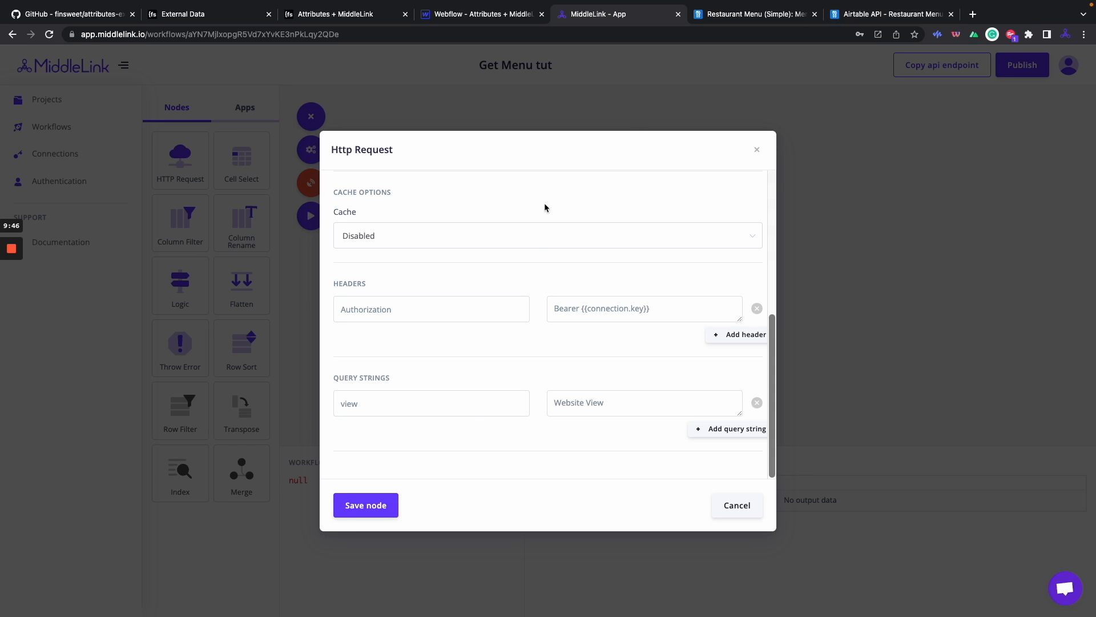
Double-check the Website View name and list-records parameters in the Airtable base and docs.
left_click(890, 16)
left_click(787, 16)
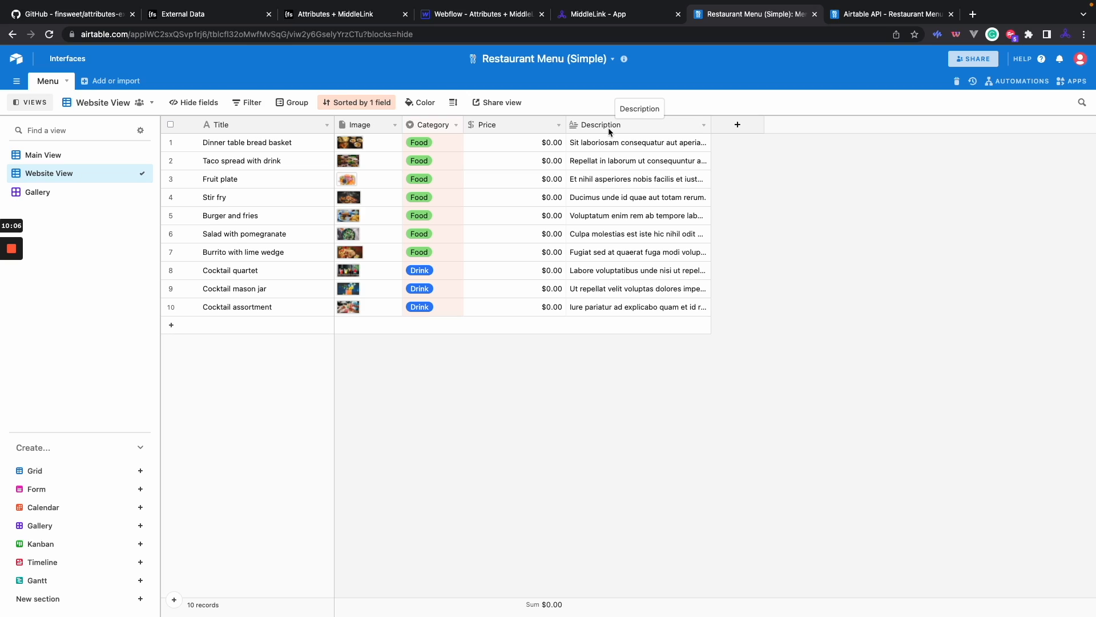
left_click(851, 15)
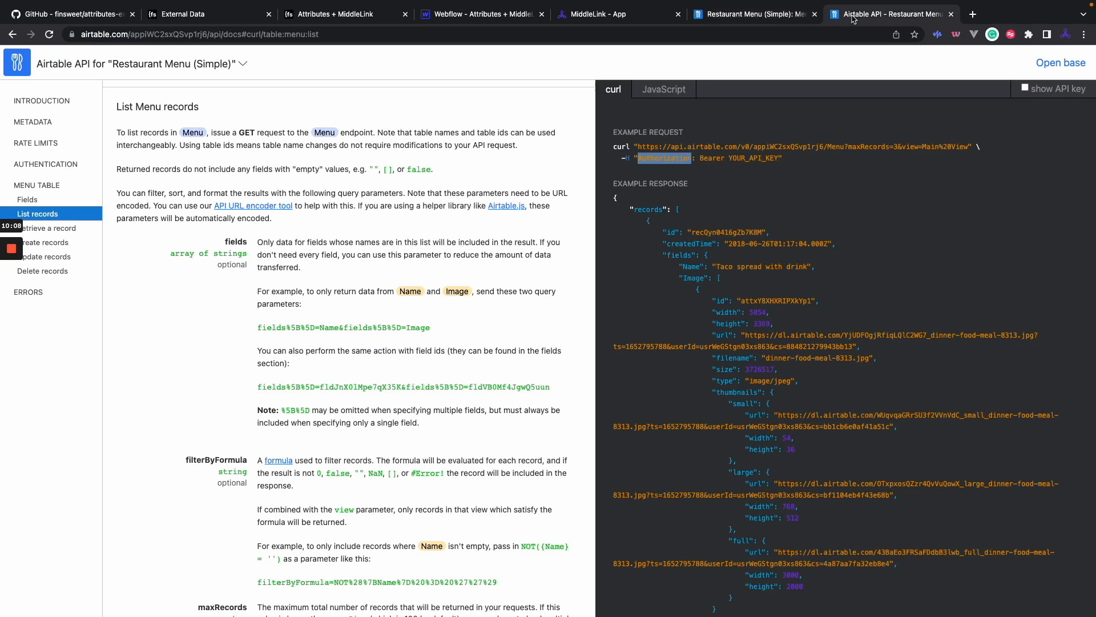
scroll(340, 264, "down", 8)
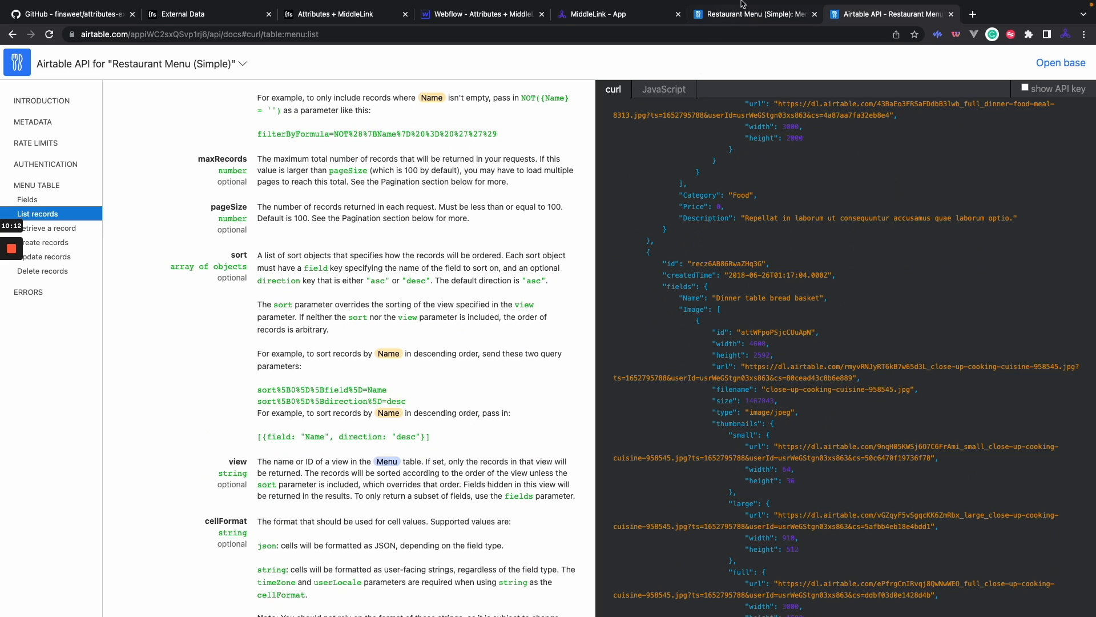
left_click(615, 13)
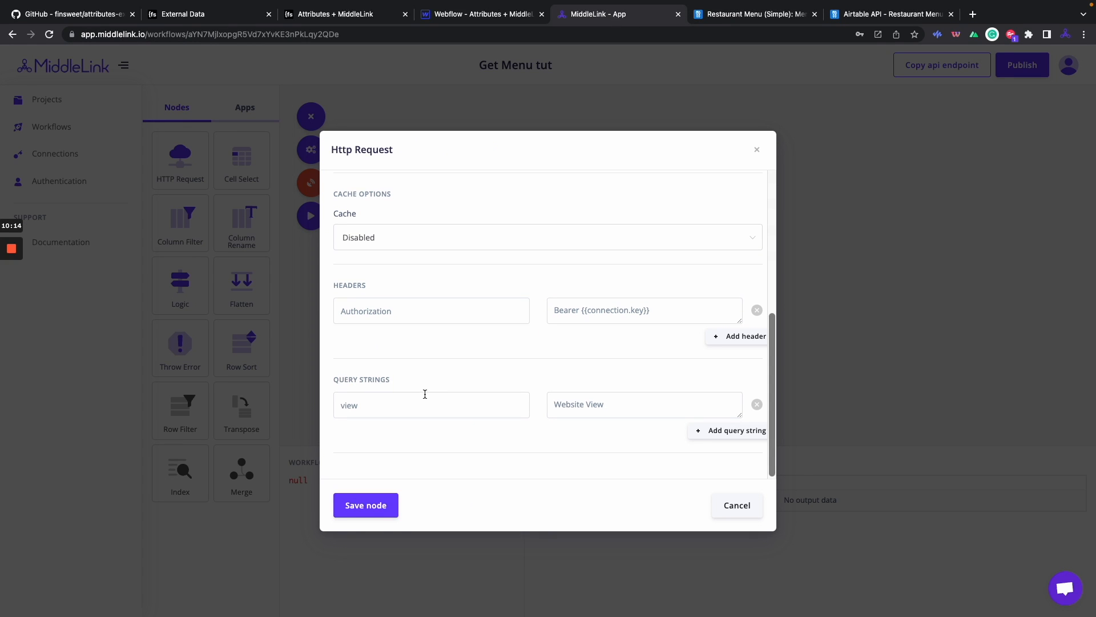
Save the Http Request node and run the workflow.
left_click(377, 508)
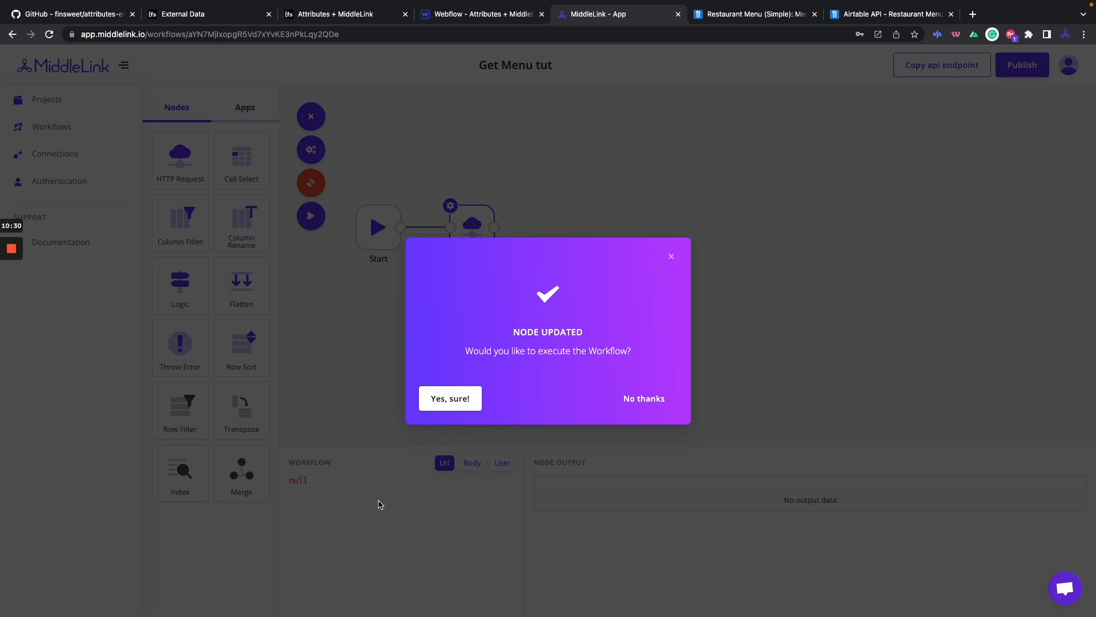
left_click(455, 398)
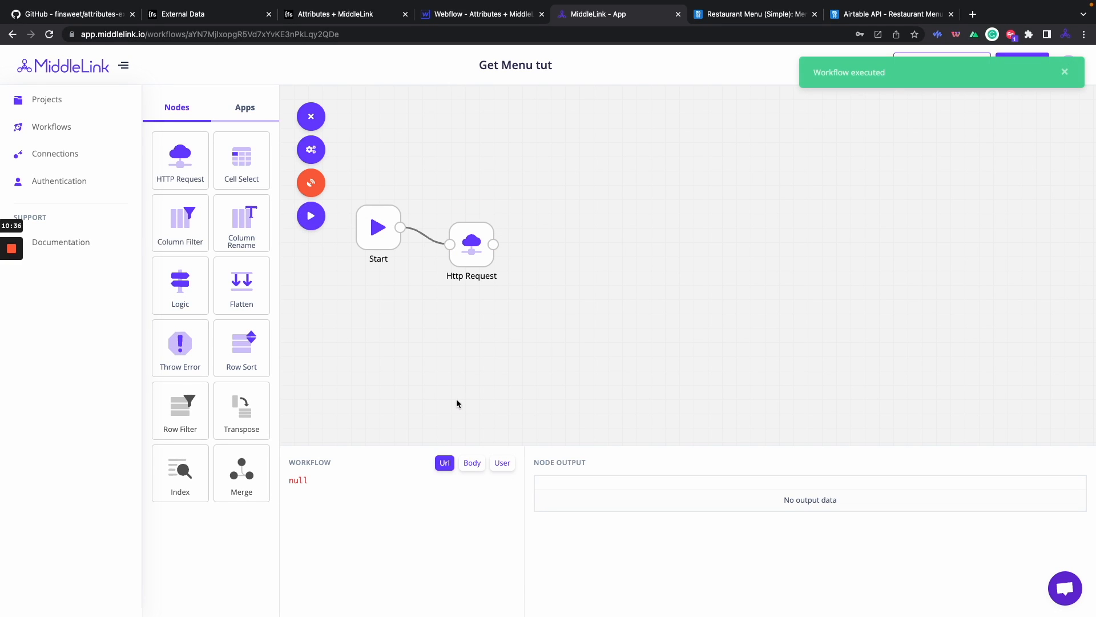
left_click(465, 246)
left_click_drag(465, 246, 462, 245)
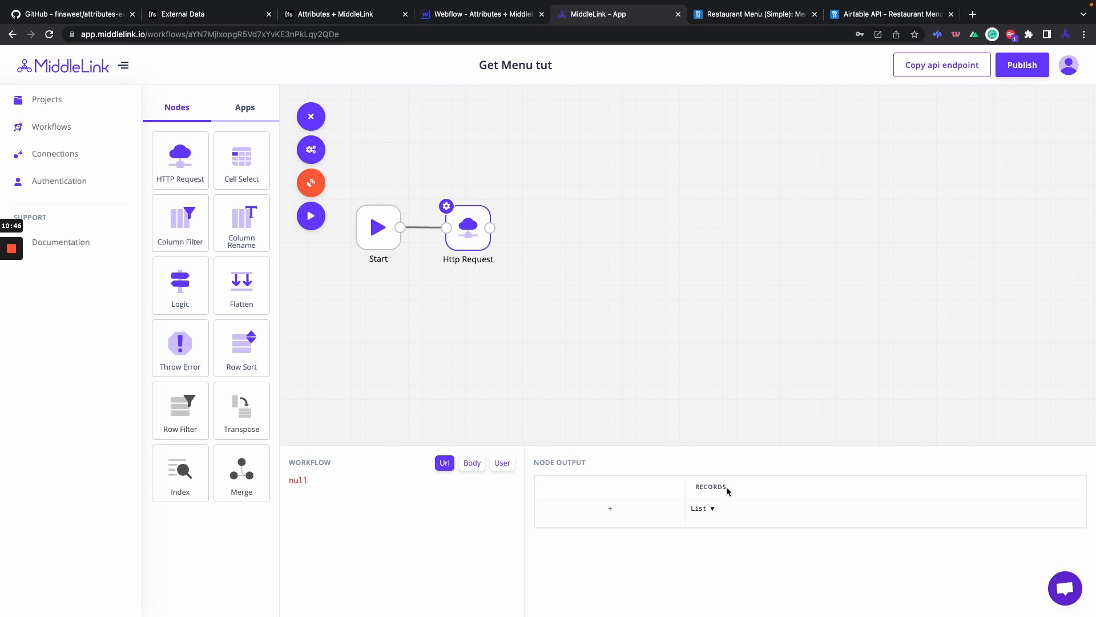
Expand the Http Request node's records List output to read the returned menu JSON.
left_click(714, 513)
scroll(631, 520, "down", 3)
scroll(630, 520, "up", 2)
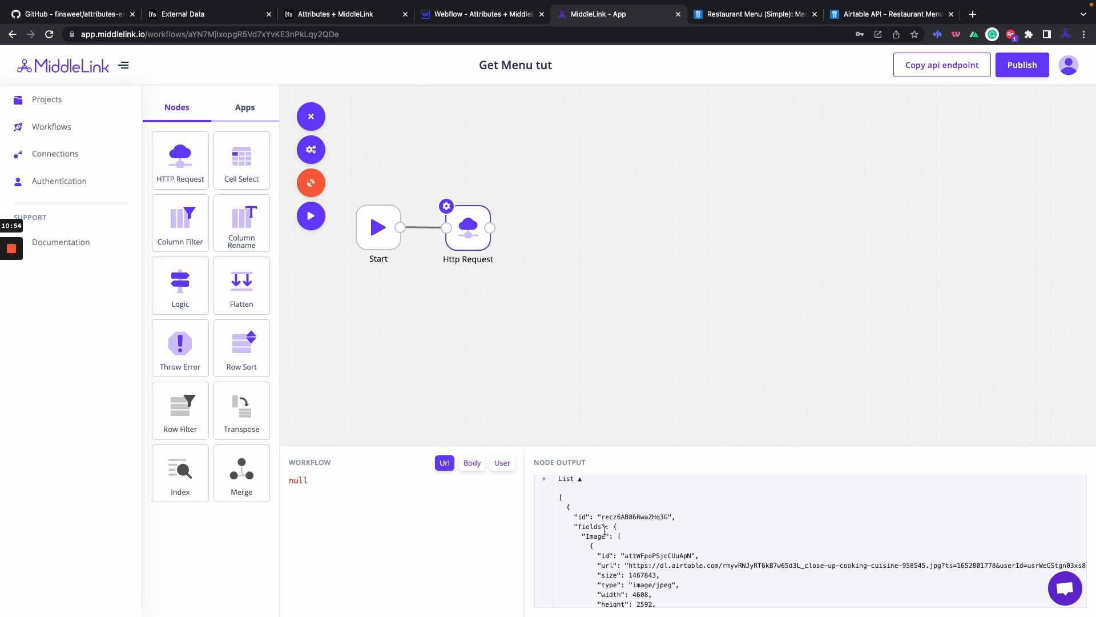
scroll(585, 529, "down", 6)
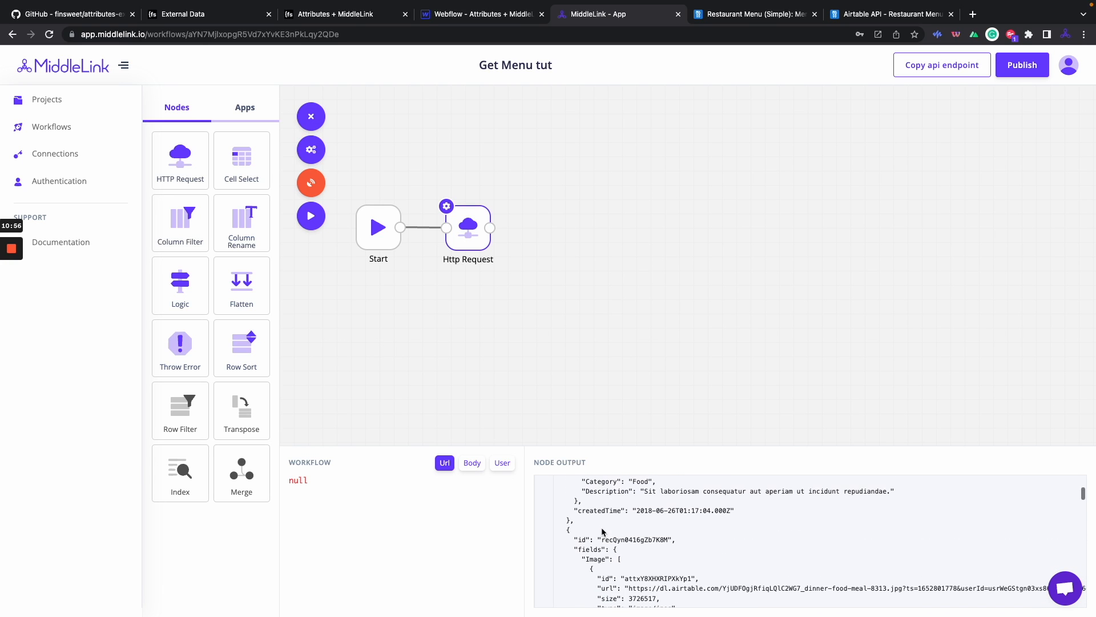
scroll(576, 544, "down", 5)
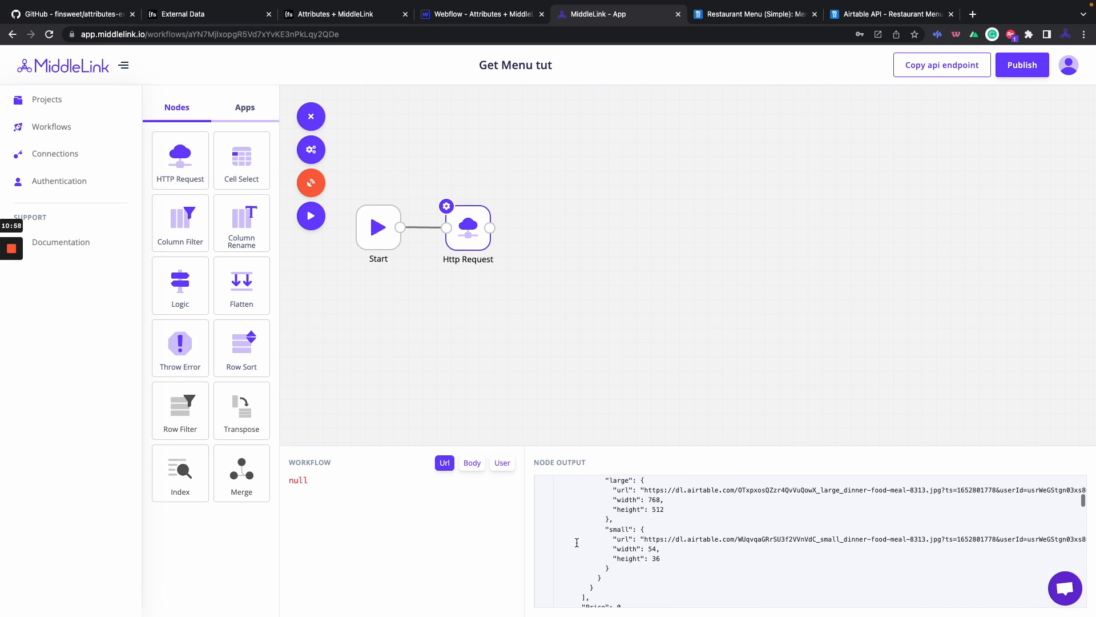
scroll(576, 543, "down", 5)
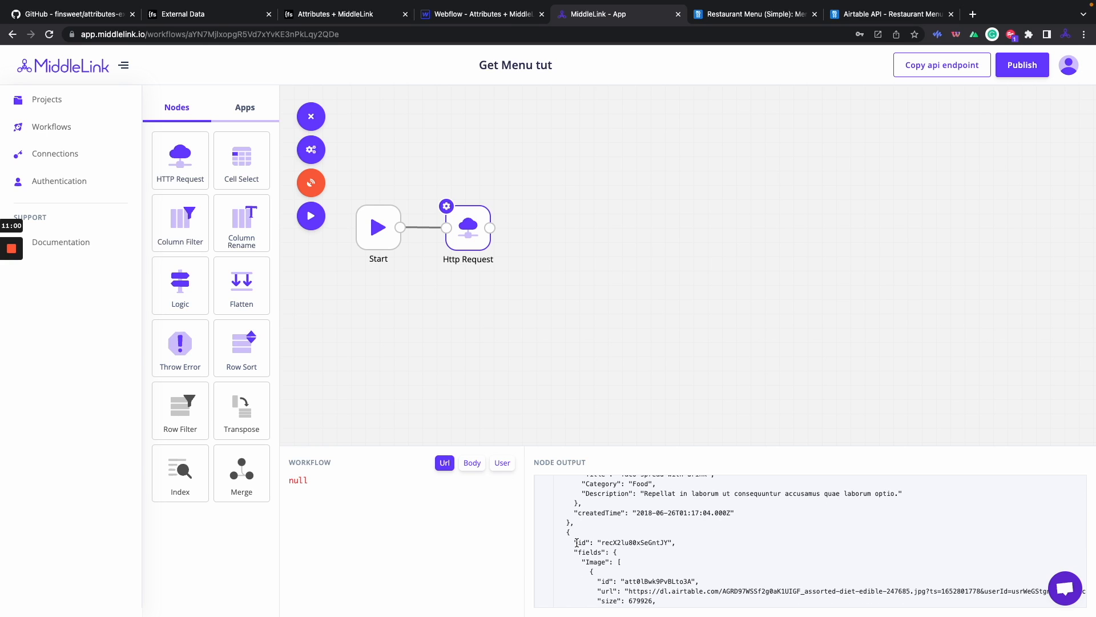
scroll(577, 543, "down", 5)
scroll(577, 543, "up", 15)
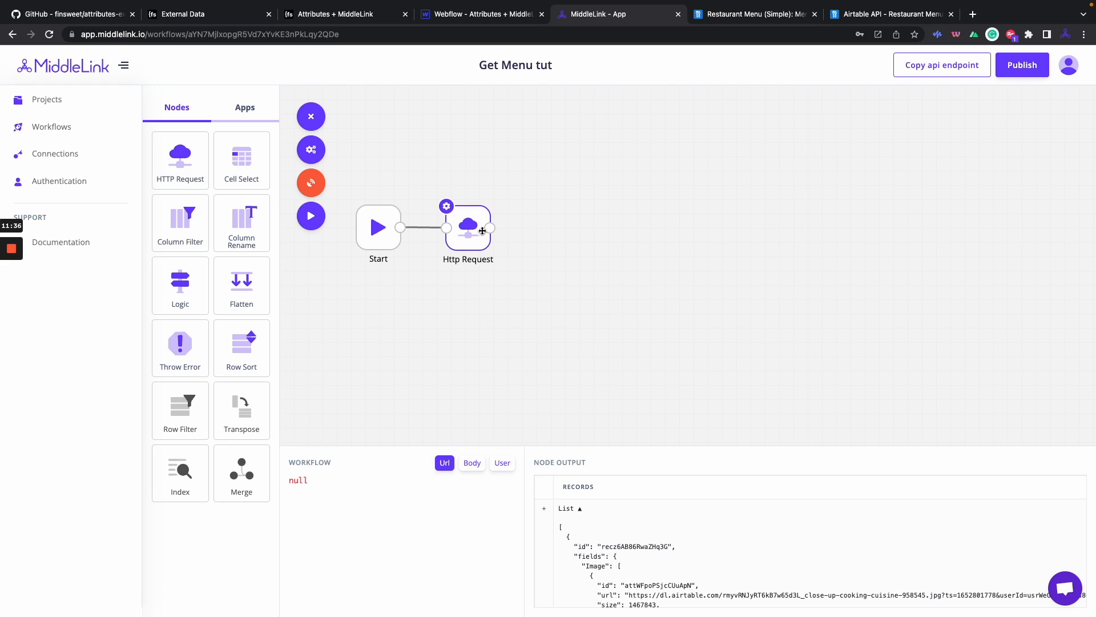
left_click(533, 235)
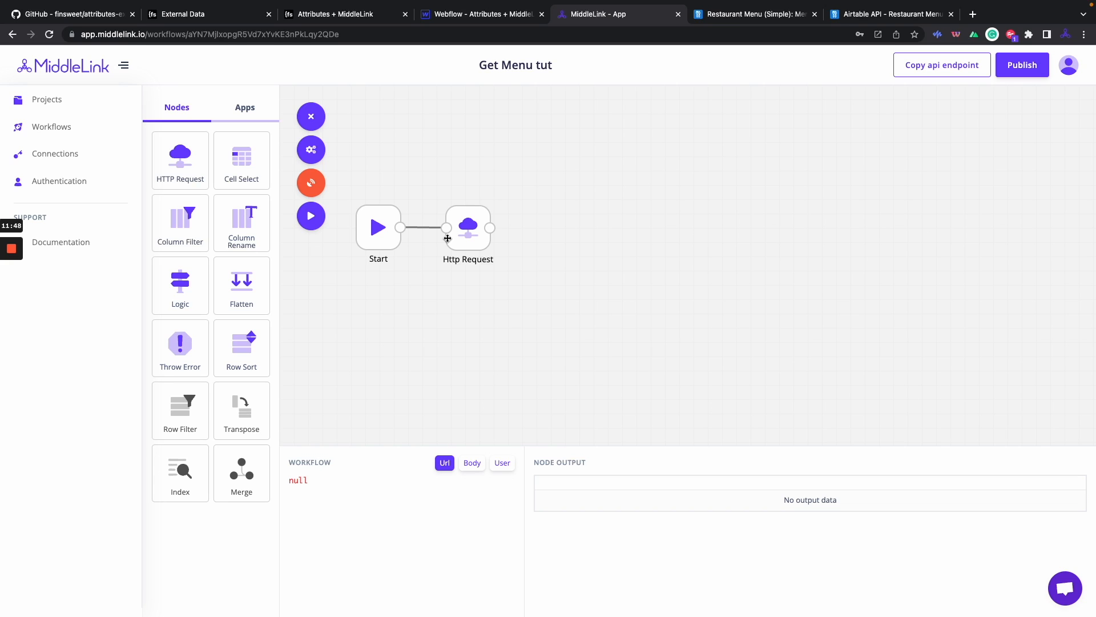
left_click(468, 237)
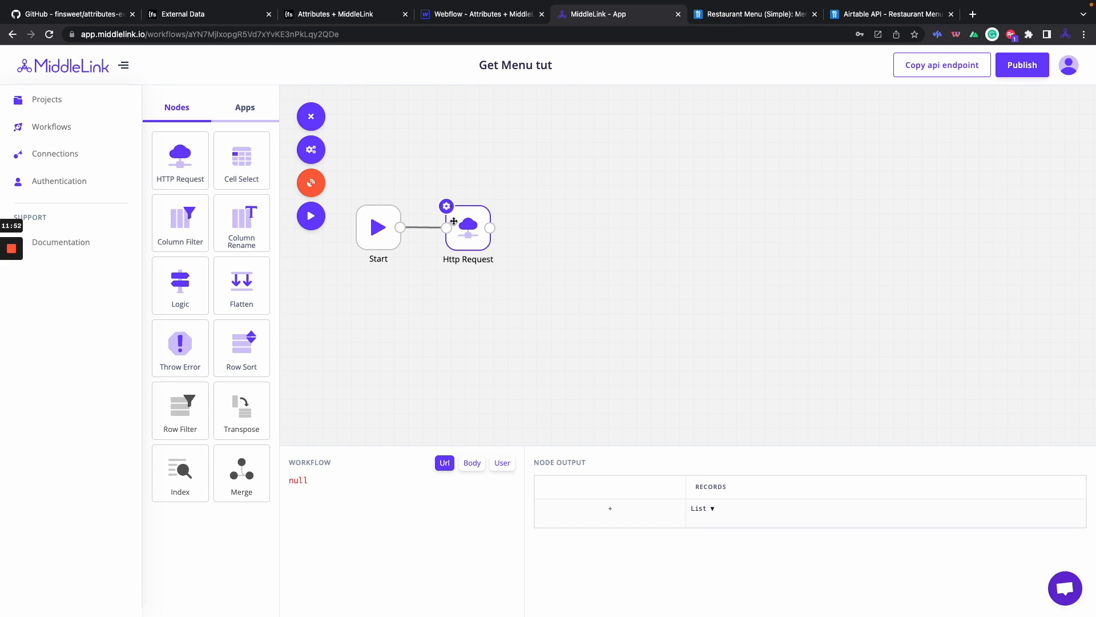
Add a Logic node with rule status_code == 200, save it and run the workflow.
left_click_drag(183, 275, 561, 237)
left_click(557, 228)
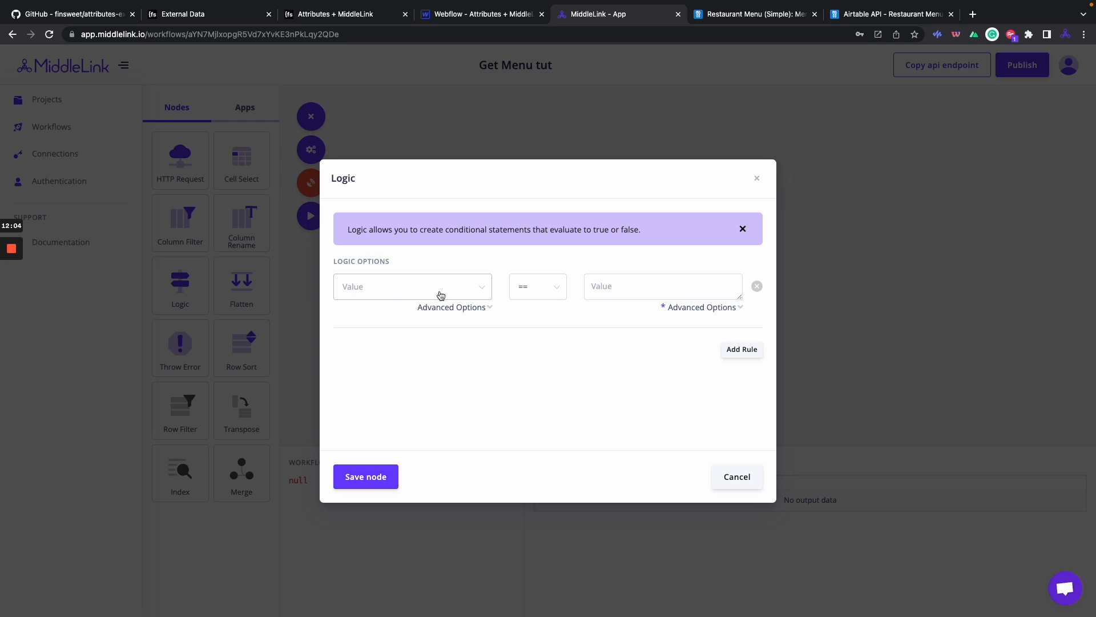
left_click(441, 296)
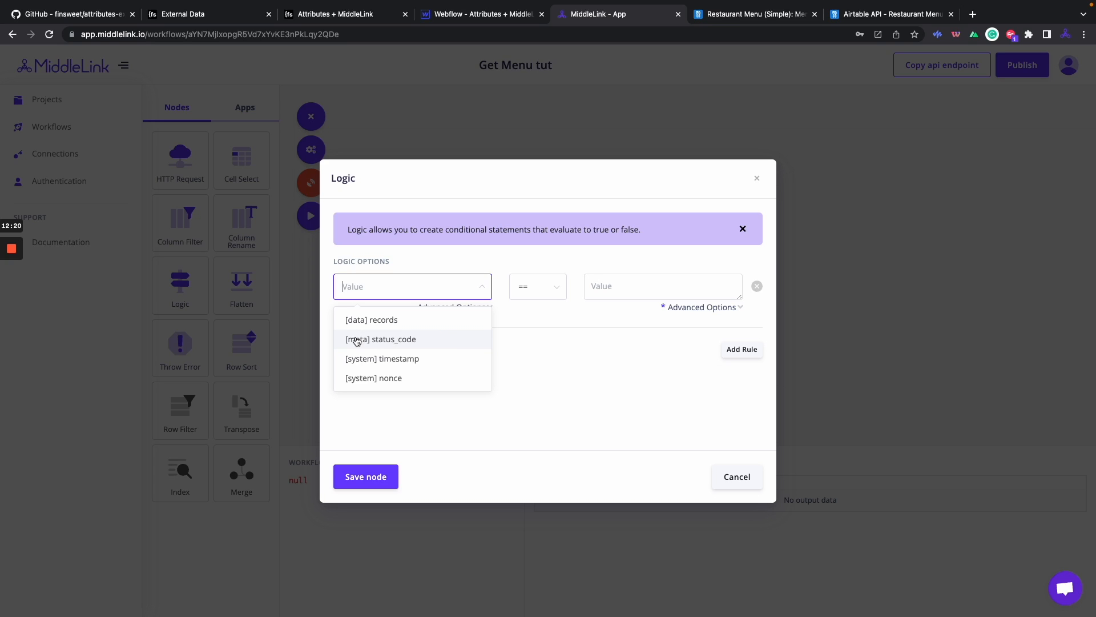
left_click(394, 341)
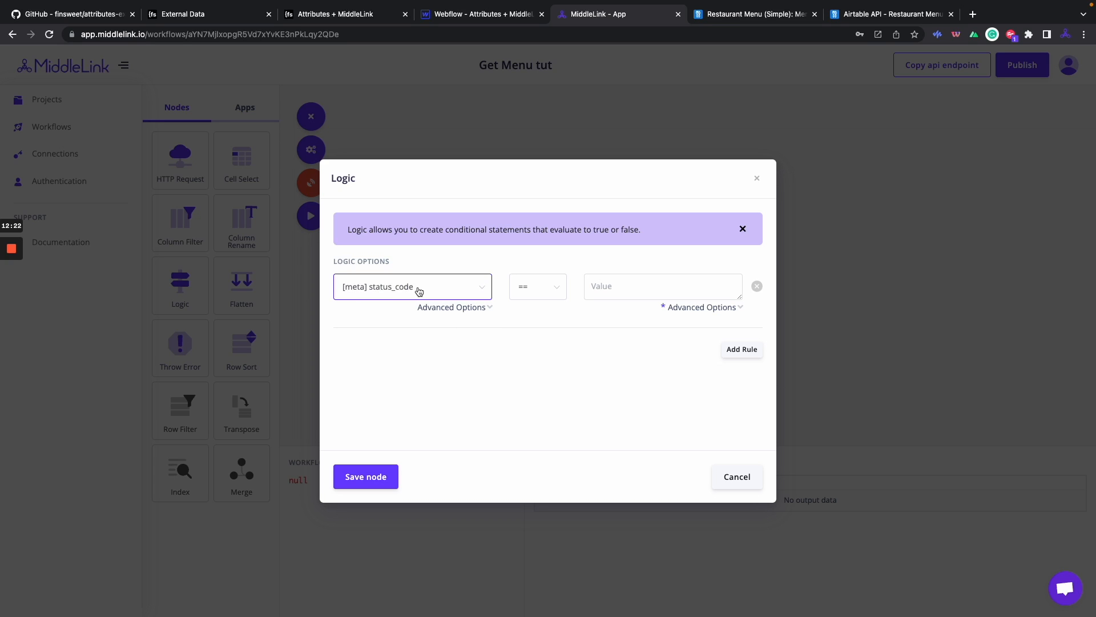
left_click(608, 285)
type("200")
left_click(366, 478)
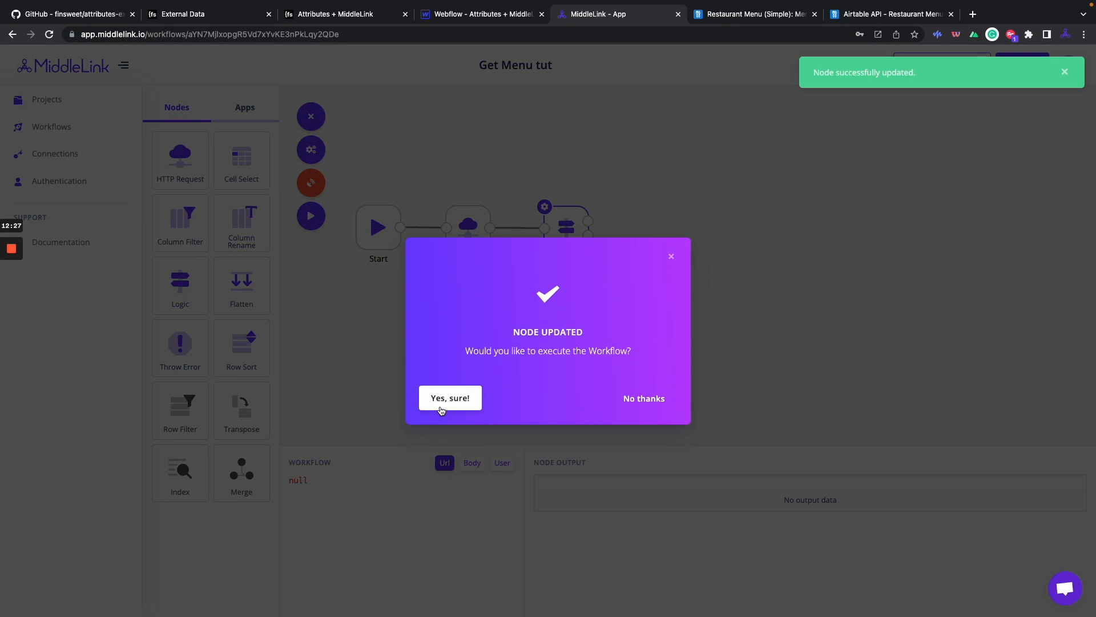
left_click(445, 403)
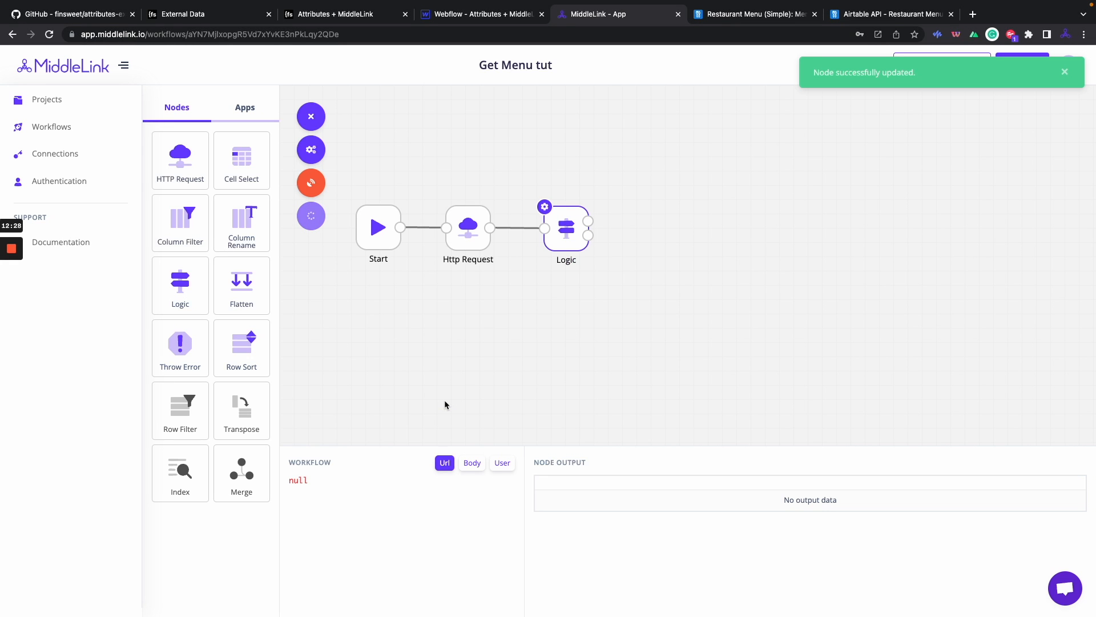
left_click_drag(575, 236, 557, 224)
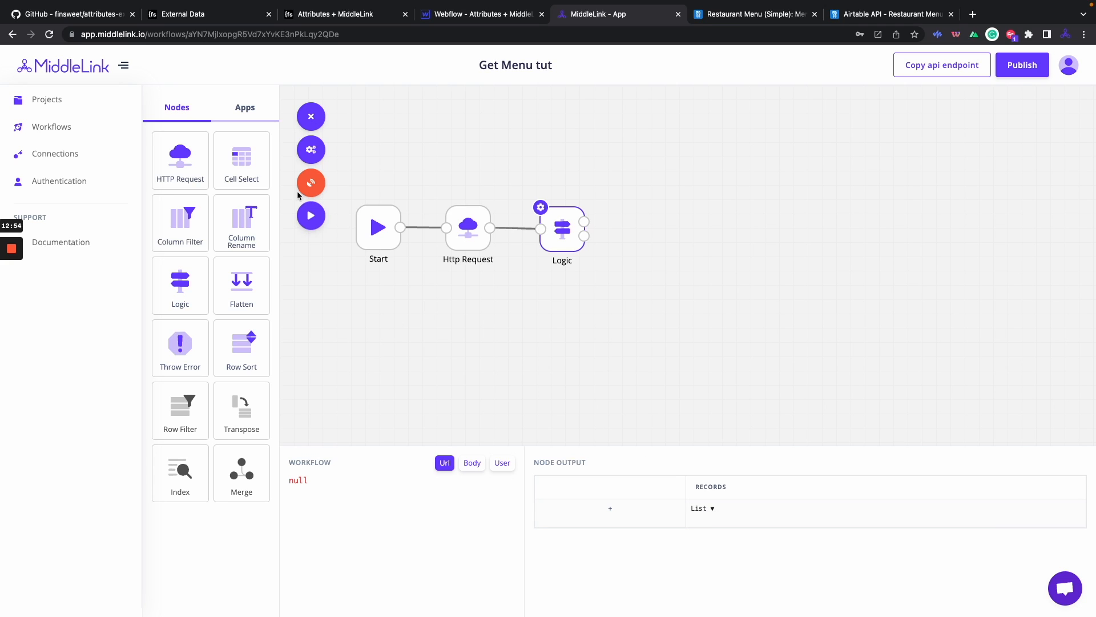
Add a Cell Select node after Logic selecting the 'records' column at row index 0, then run.
left_click_drag(243, 162, 646, 189)
left_click(630, 169)
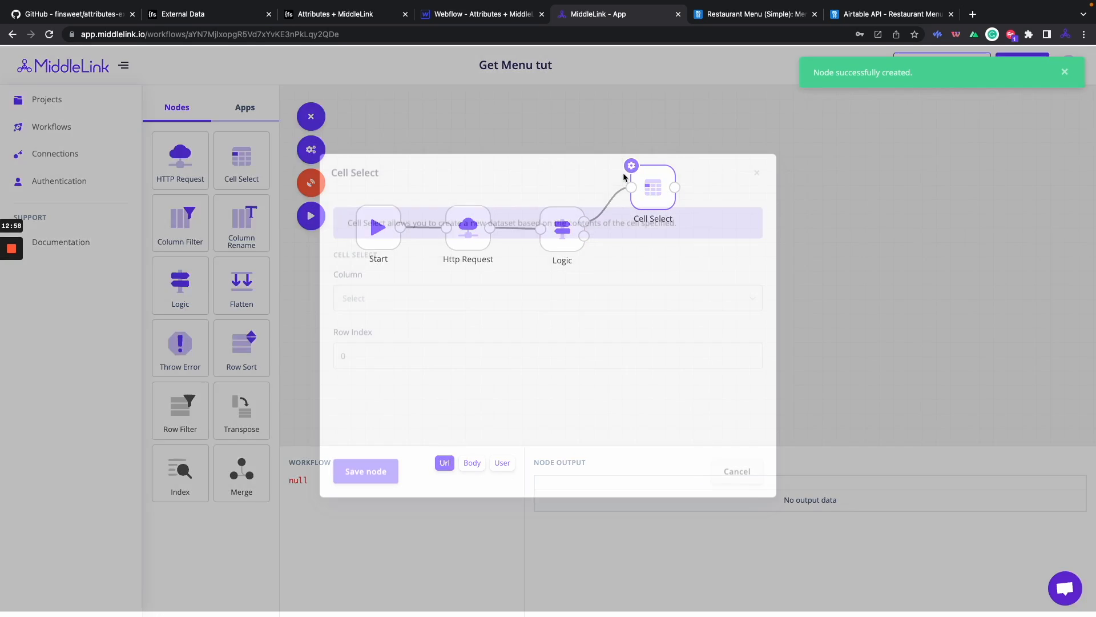
left_click(460, 307)
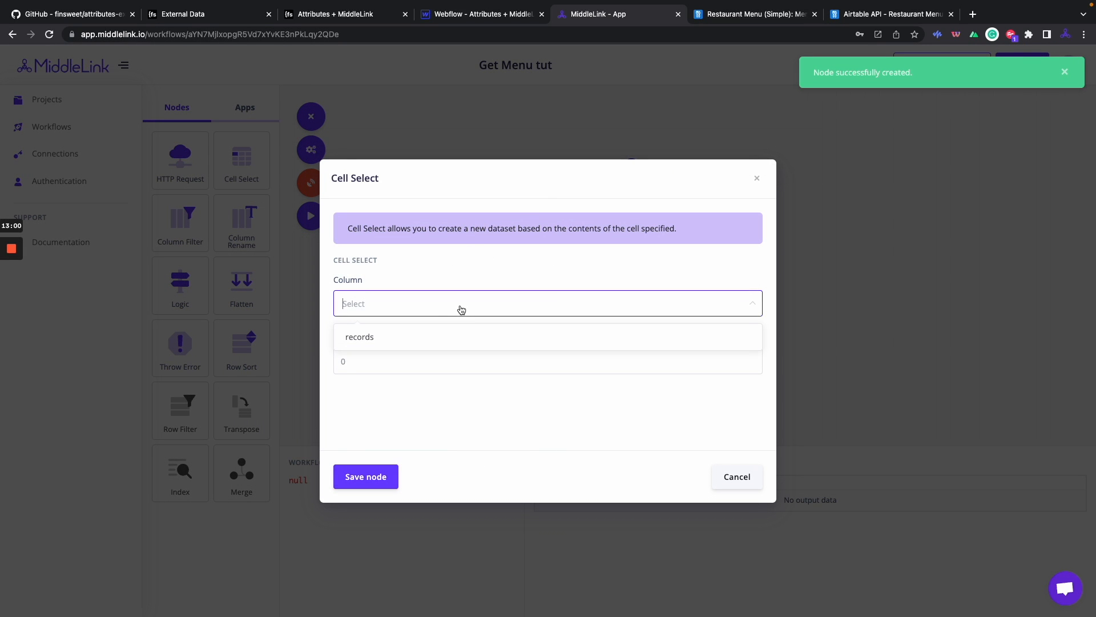
left_click(374, 339)
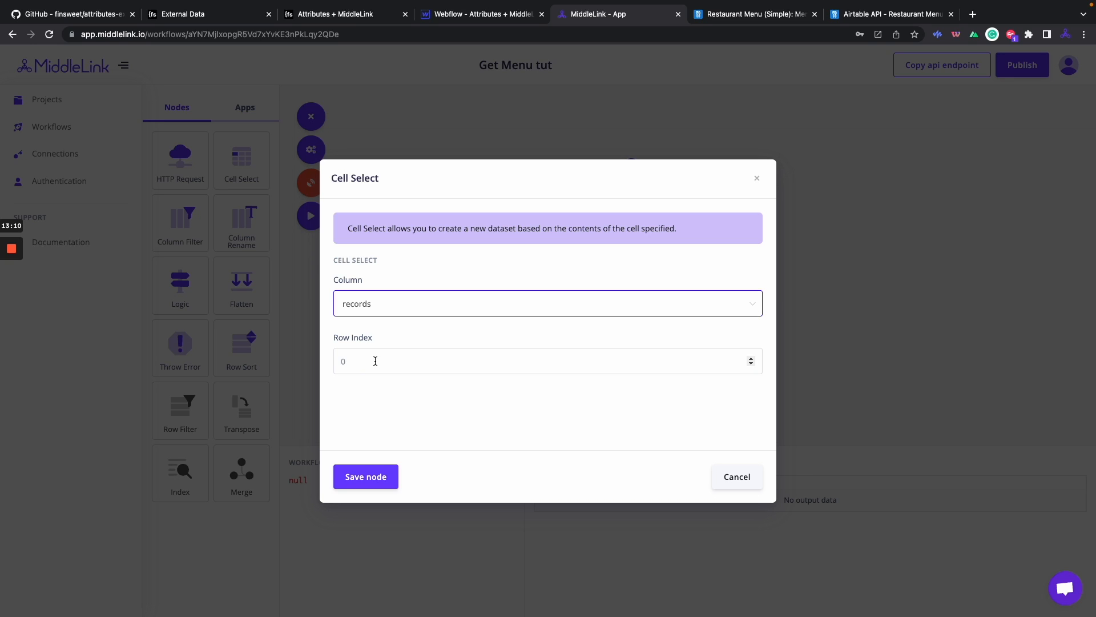
left_click(380, 474)
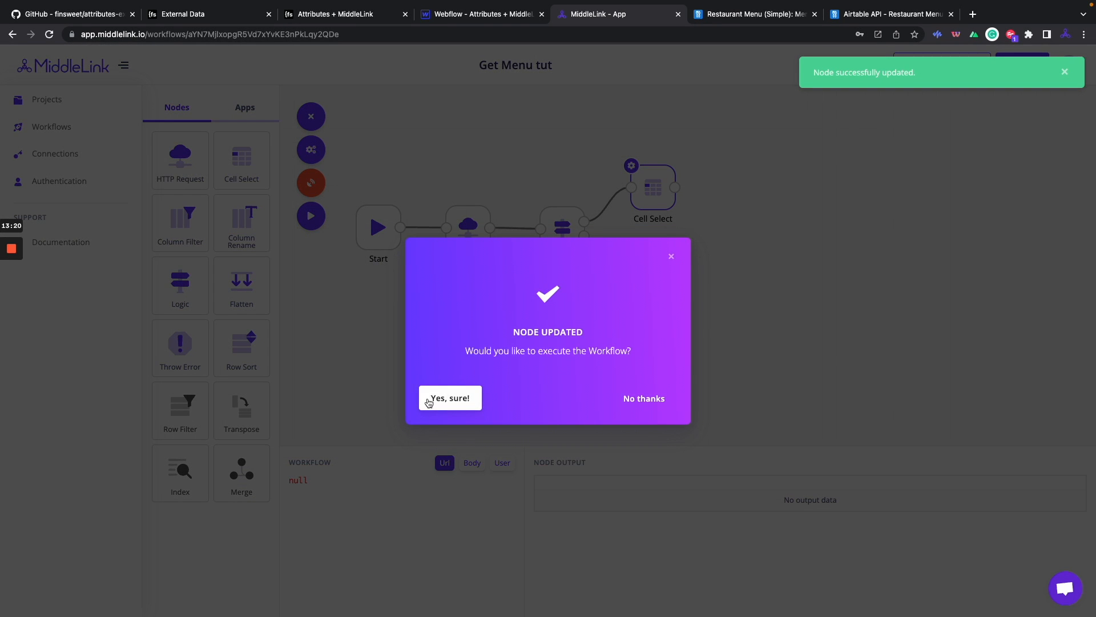
left_click(443, 394)
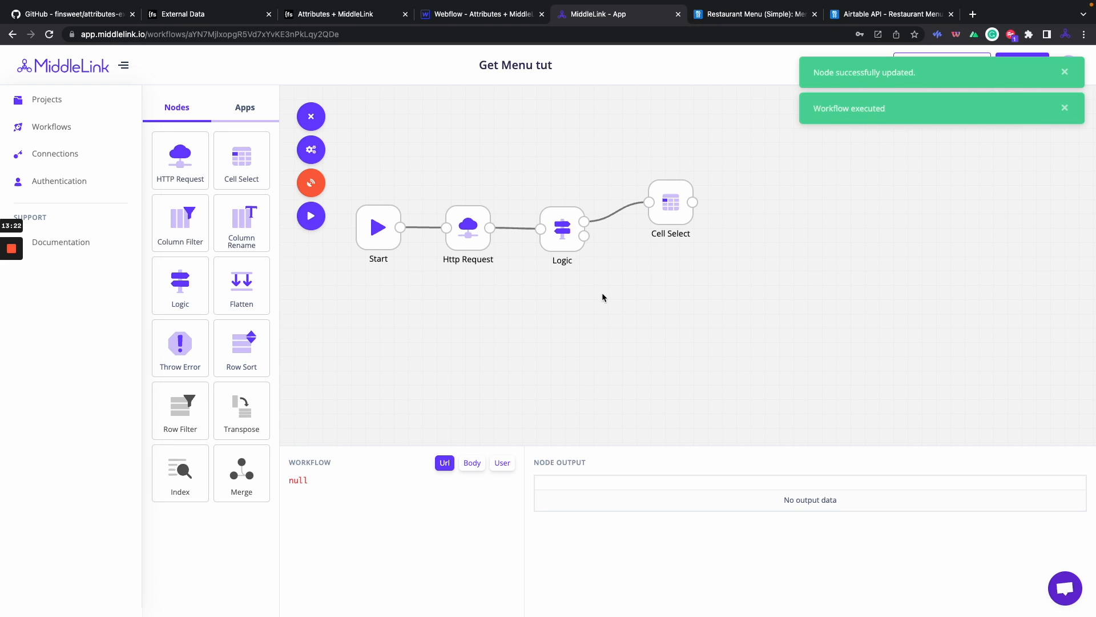
left_click_drag(649, 183, 643, 184)
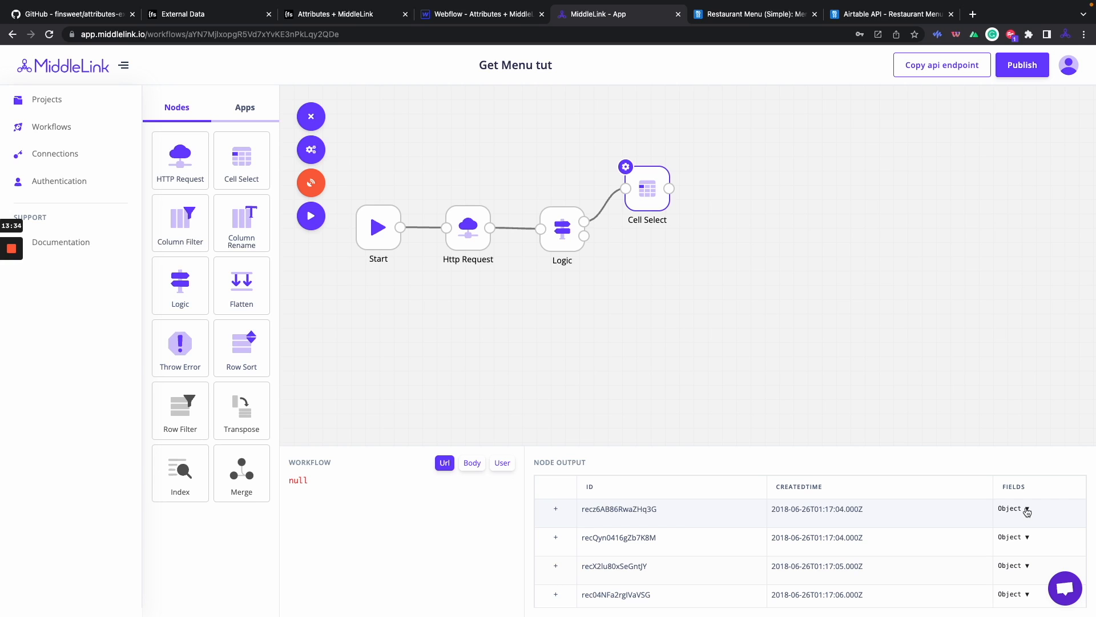
mouse_move(893, 3)
left_click(893, 48)
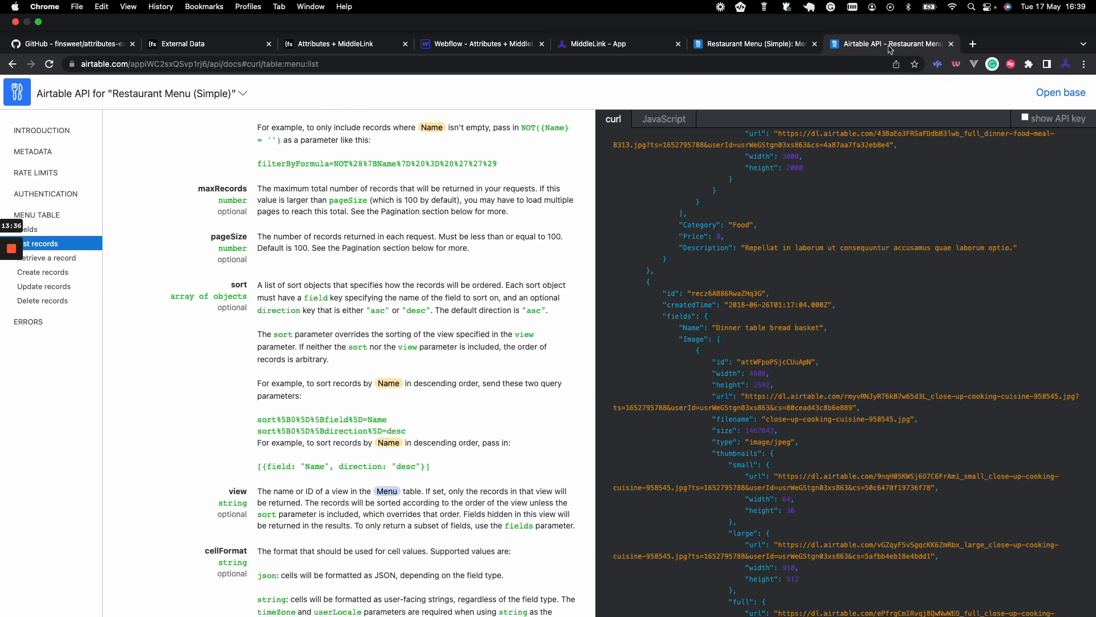
left_click_drag(663, 286, 696, 286)
left_click(694, 294)
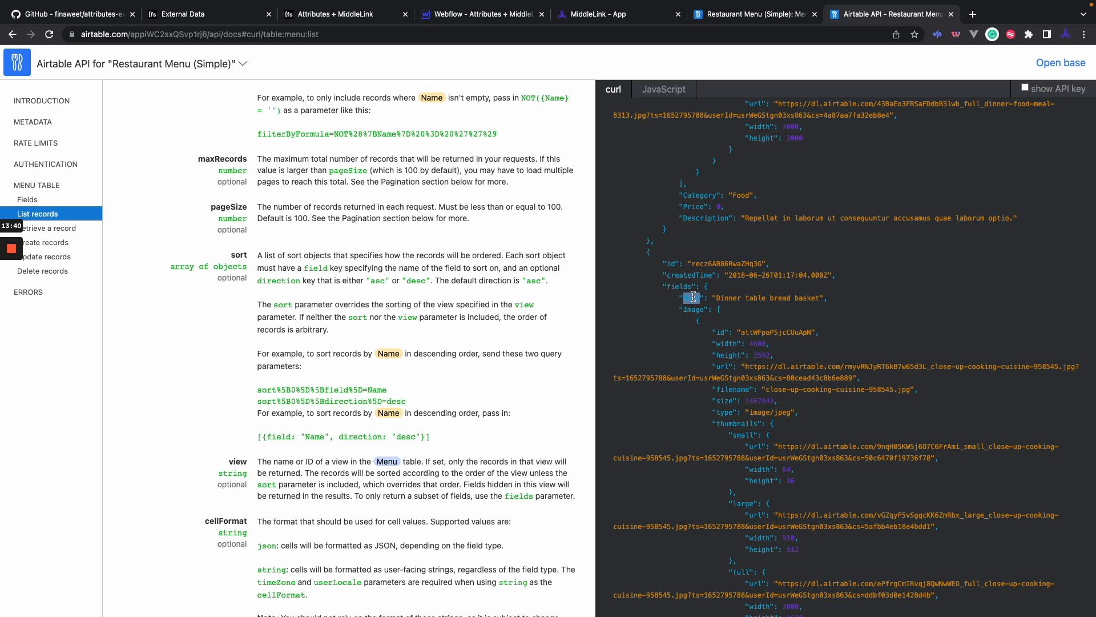
scroll(694, 309, "down", 6)
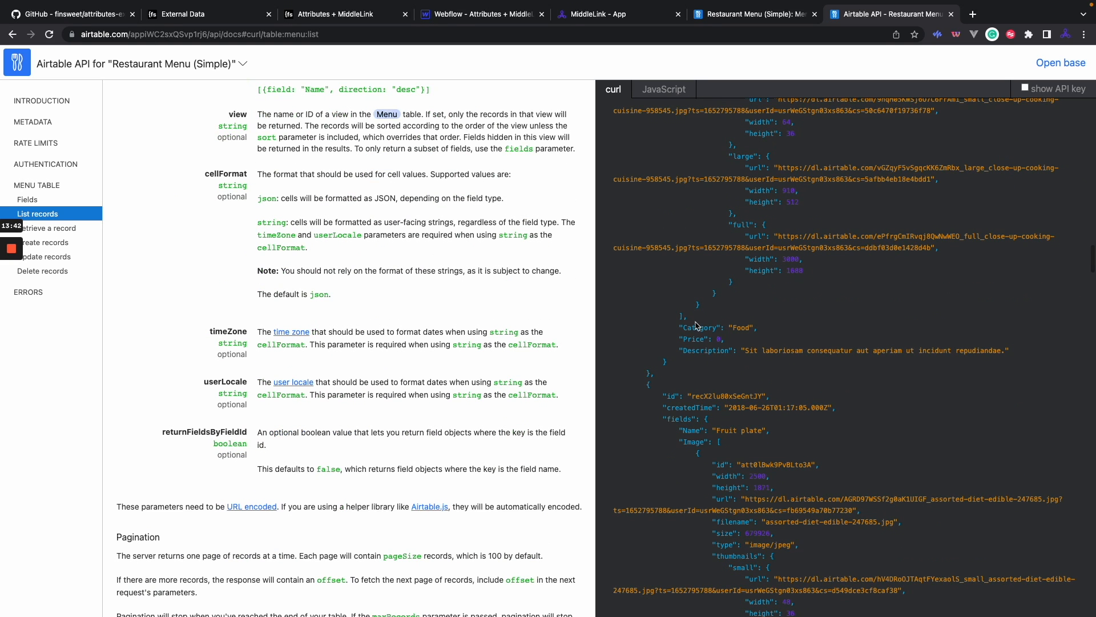
left_click(745, 14)
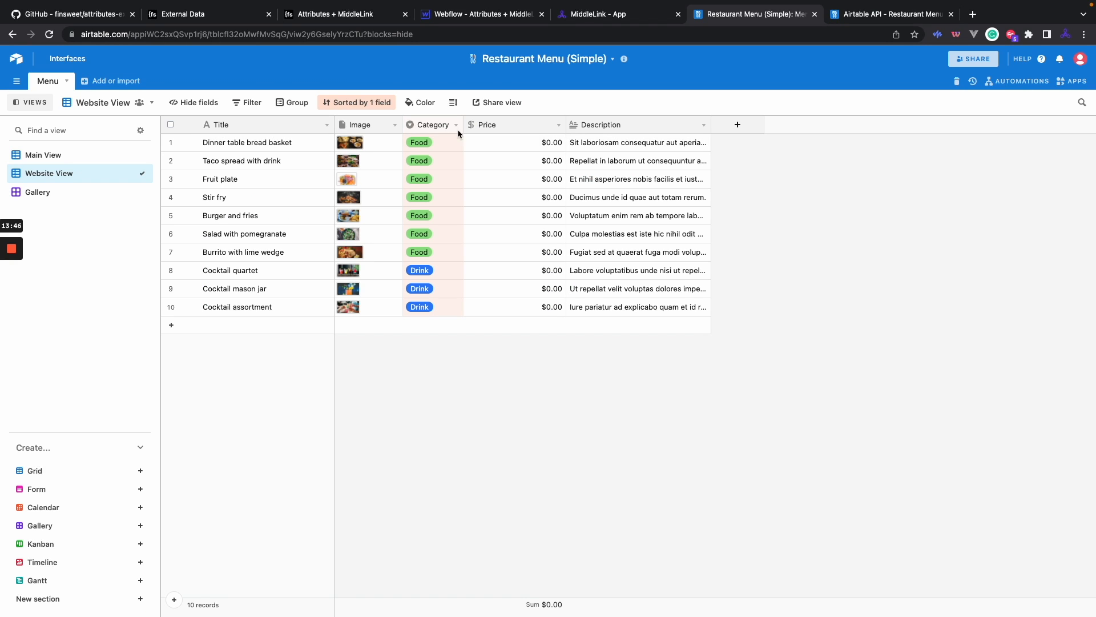
left_click(595, 17)
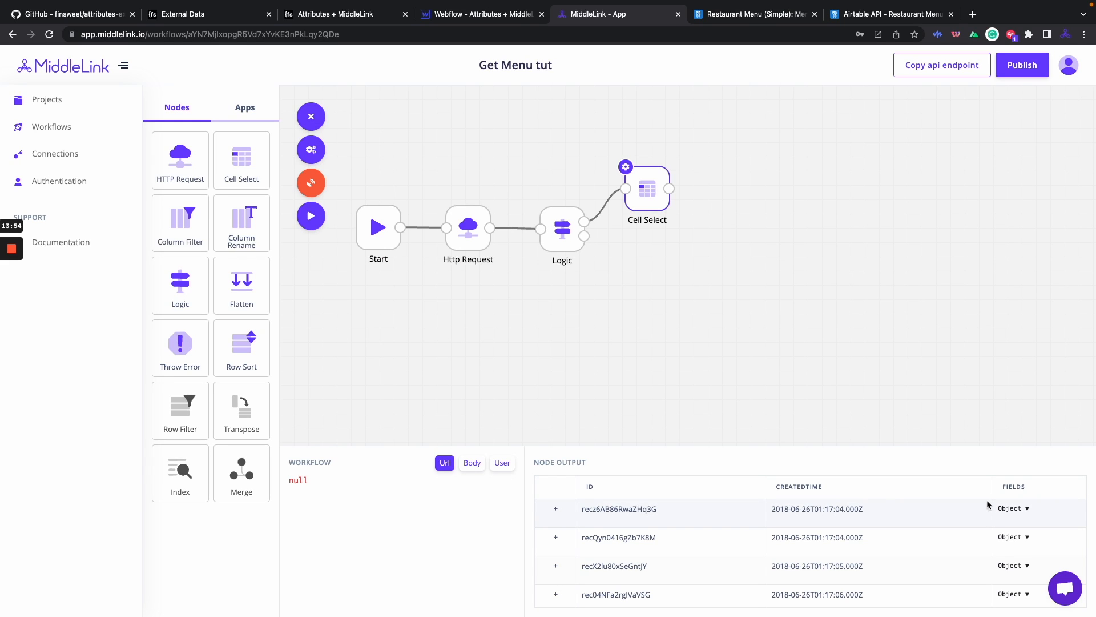
Connect a Throw Error node to Logic's second output with message 'Error!', saved without running.
left_click(623, 272)
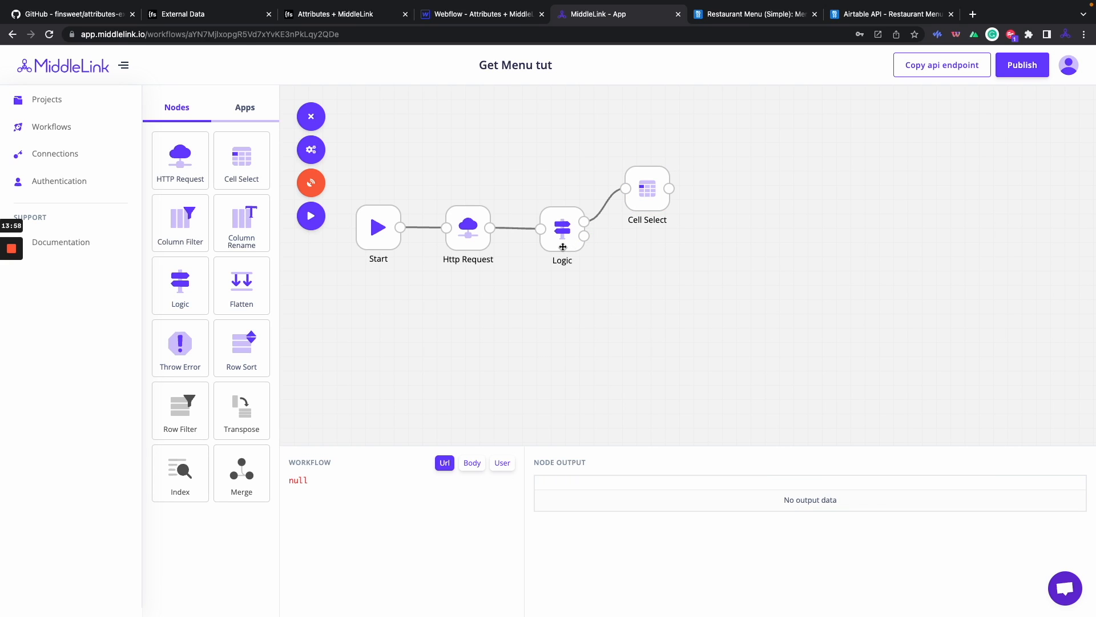
left_click_drag(180, 342, 635, 267)
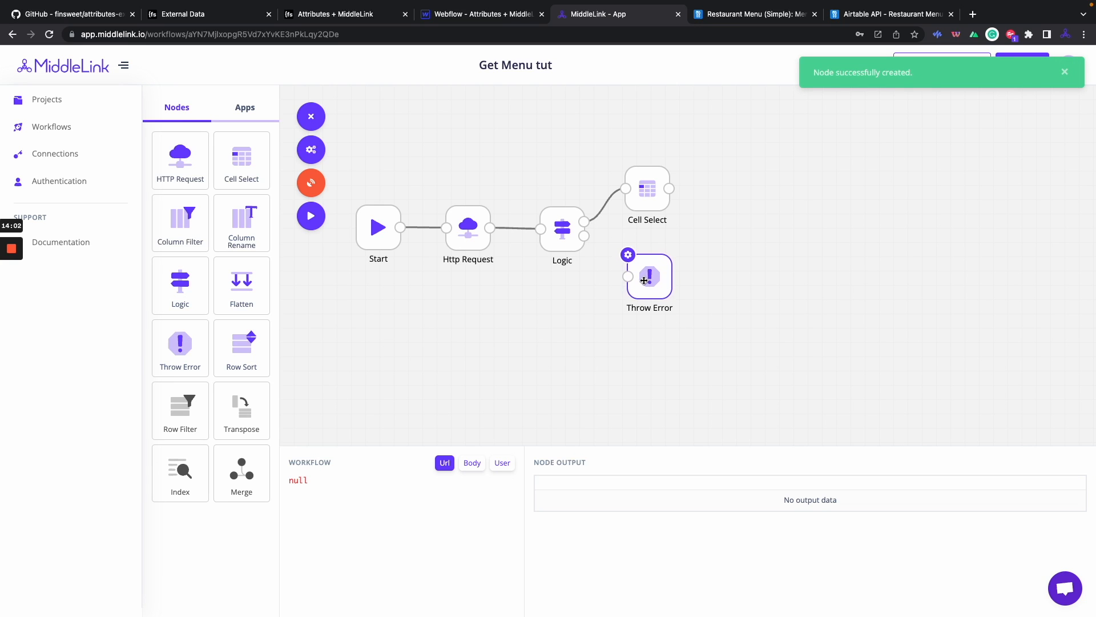
mouse_move(585, 236)
left_mouse_down()
mouse_move(599, 265)
mouse_move(628, 274)
left_mouse_up()
left_click(629, 253)
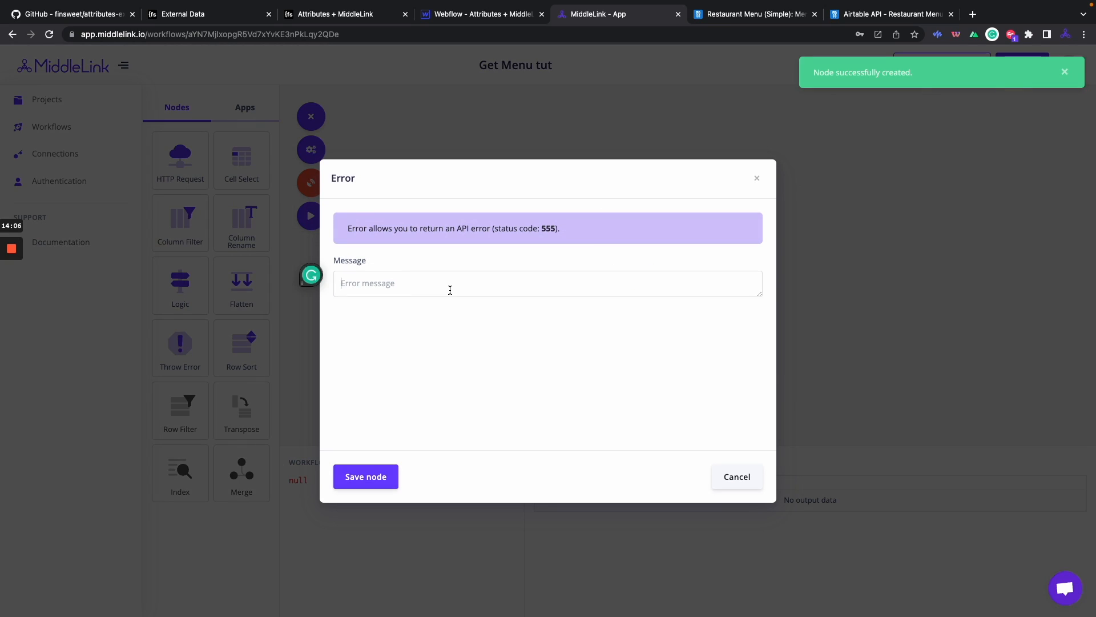
left_click(448, 286)
type("error!")
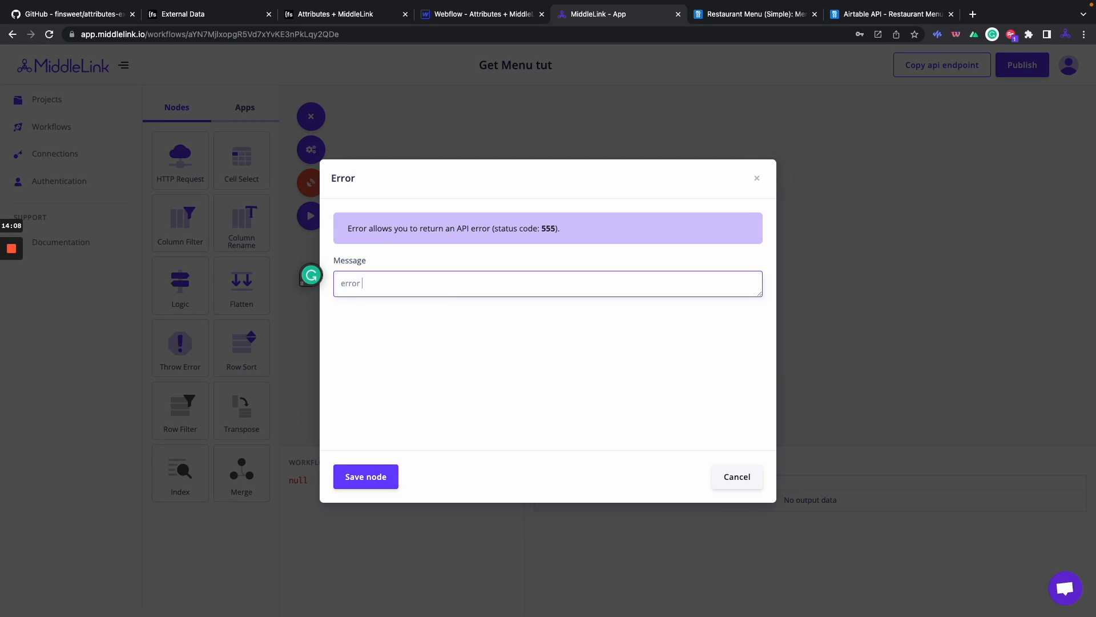
key("Left")
key("Left")
key("Left")
key("Left")
key("Left")
key("BackSpace")
type("E")
left_click(365, 482)
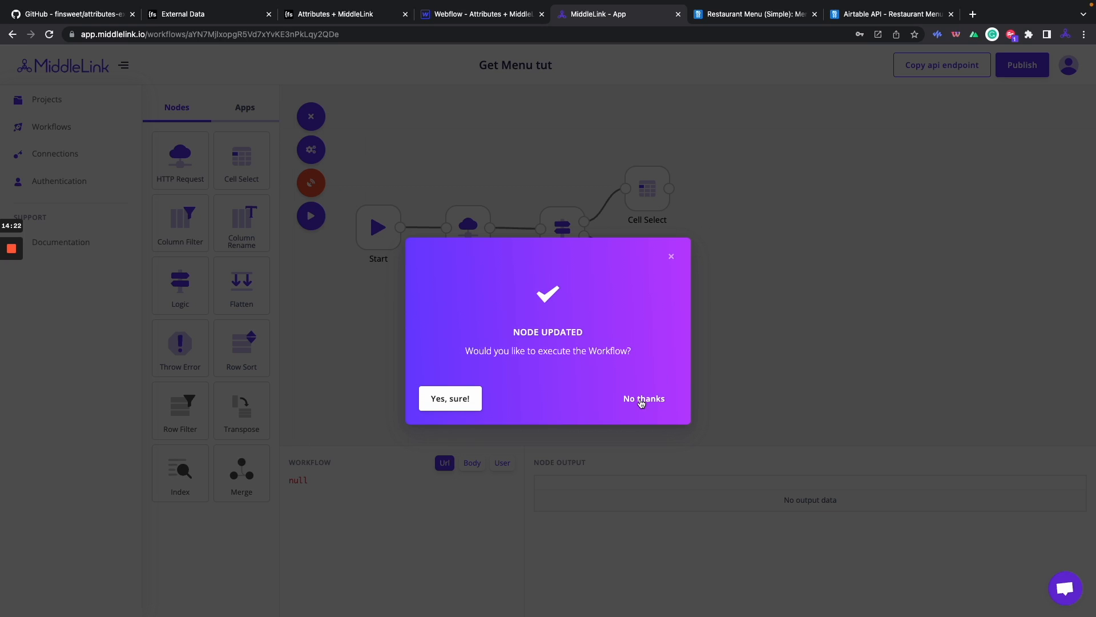
left_click(641, 399)
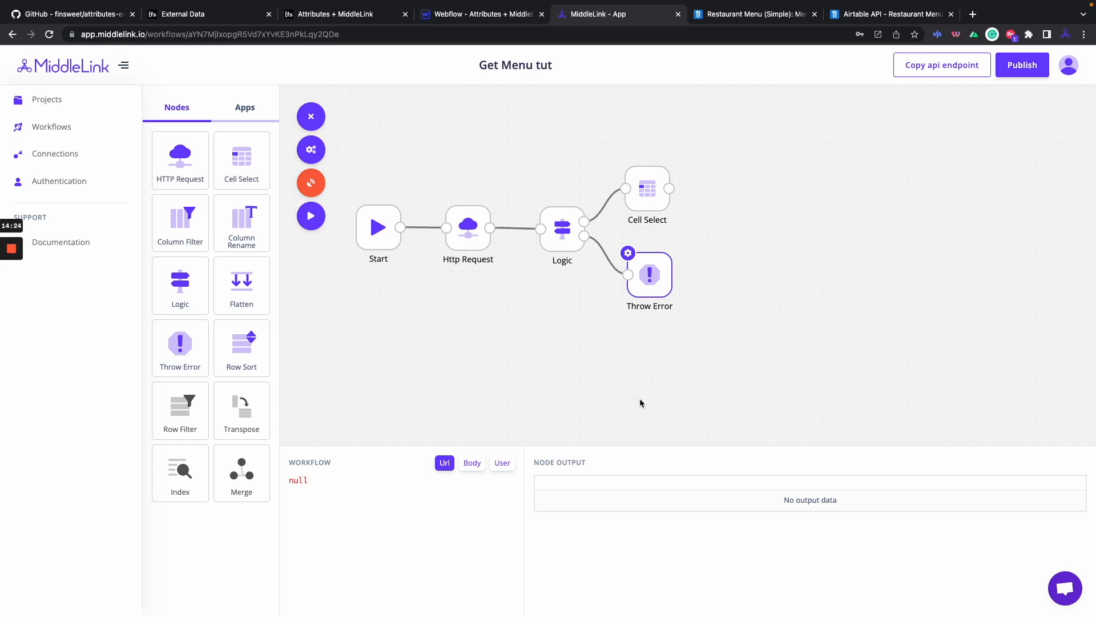
Inspect the Cell Select output and expand the first record's fields, noting the Image field.
left_click(641, 183)
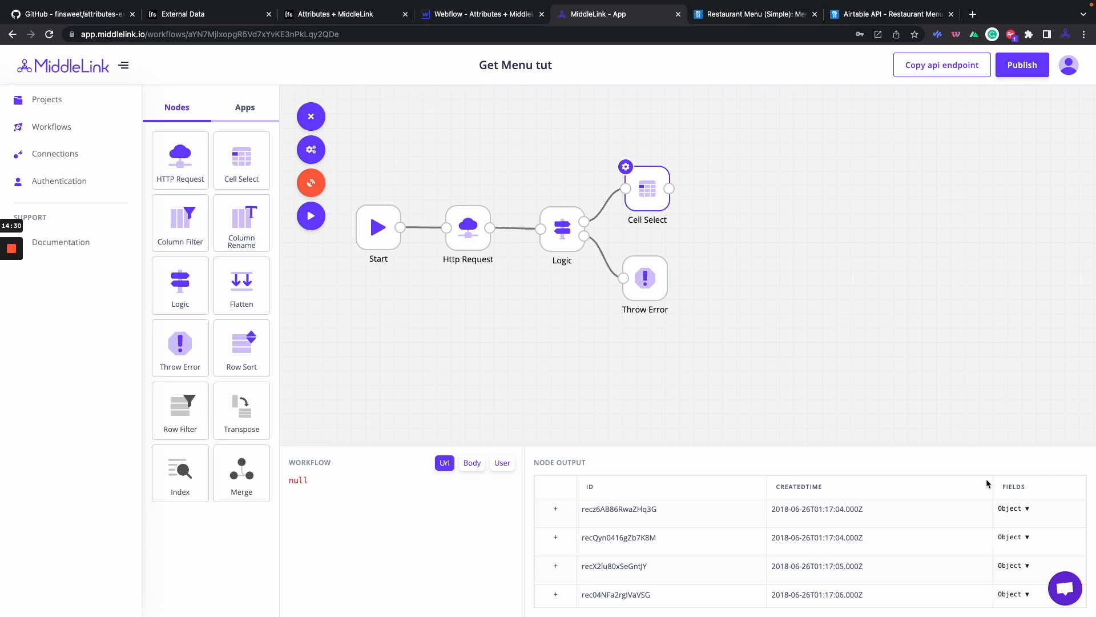
left_click(1027, 508)
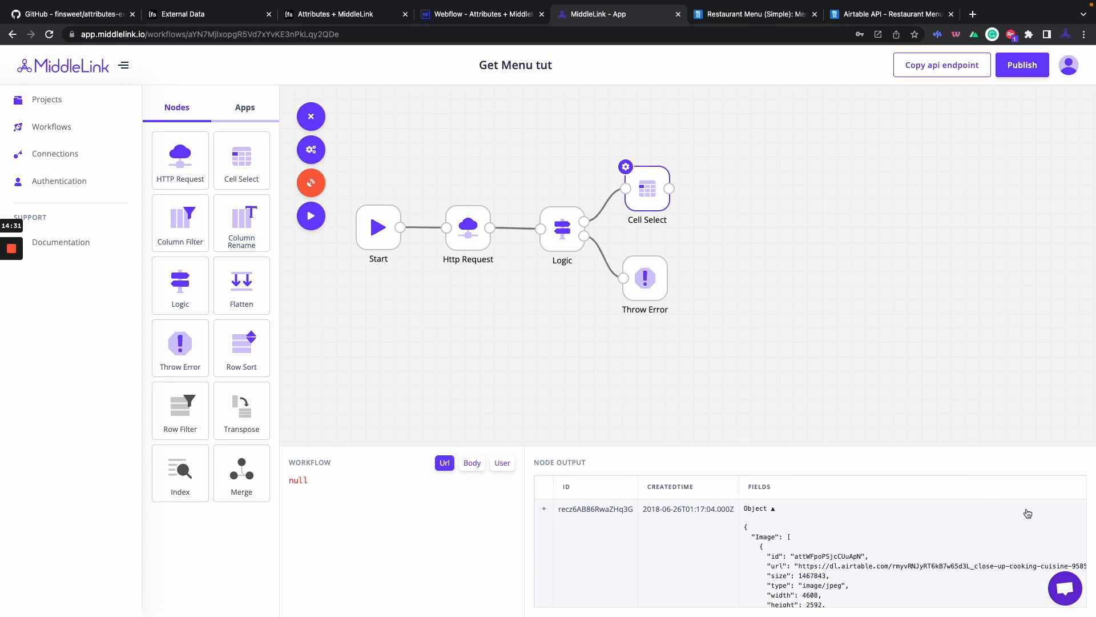
double_click(769, 536)
Add a Flatten node after Cell Select with depth 1, save and run the workflow.
left_click_drag(634, 203, 632, 203)
left_click_drag(237, 281, 739, 186)
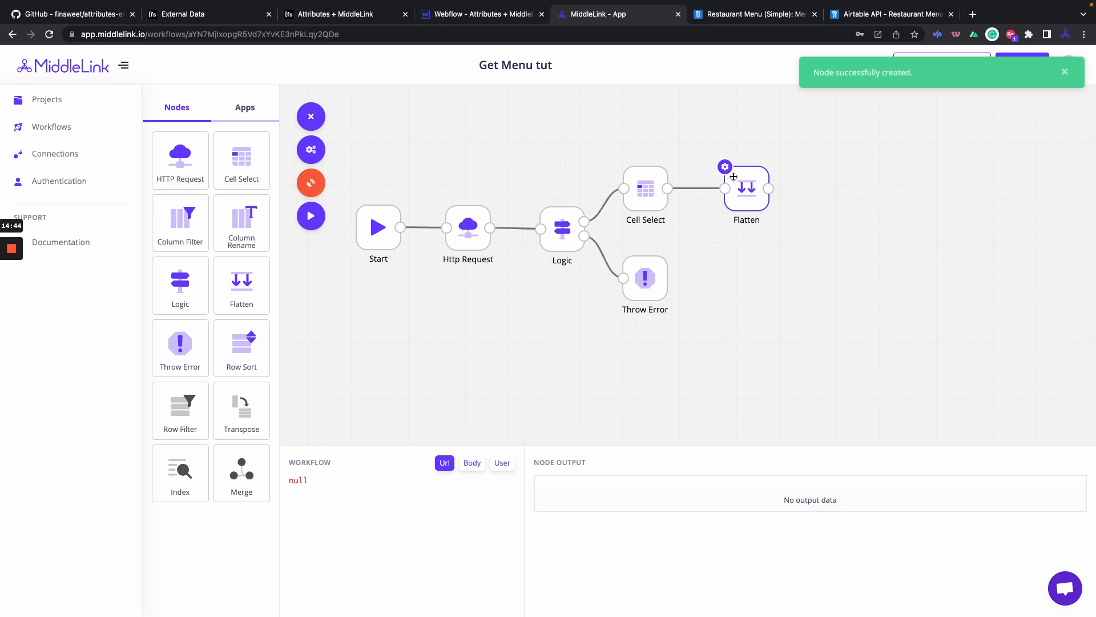
left_click(726, 168)
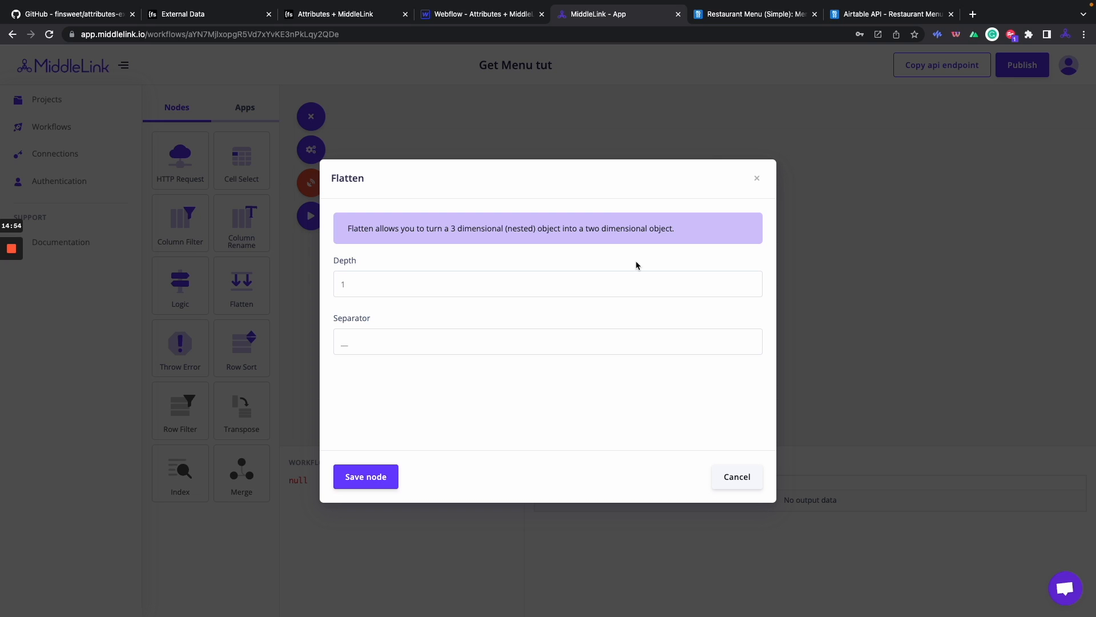
left_click(364, 475)
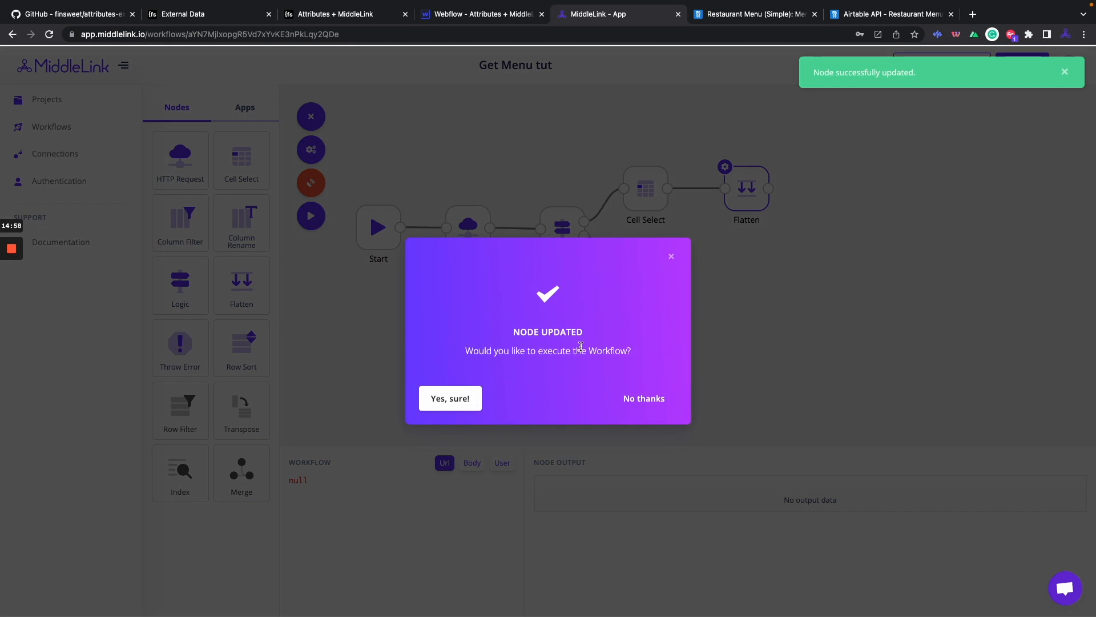
left_click(449, 409)
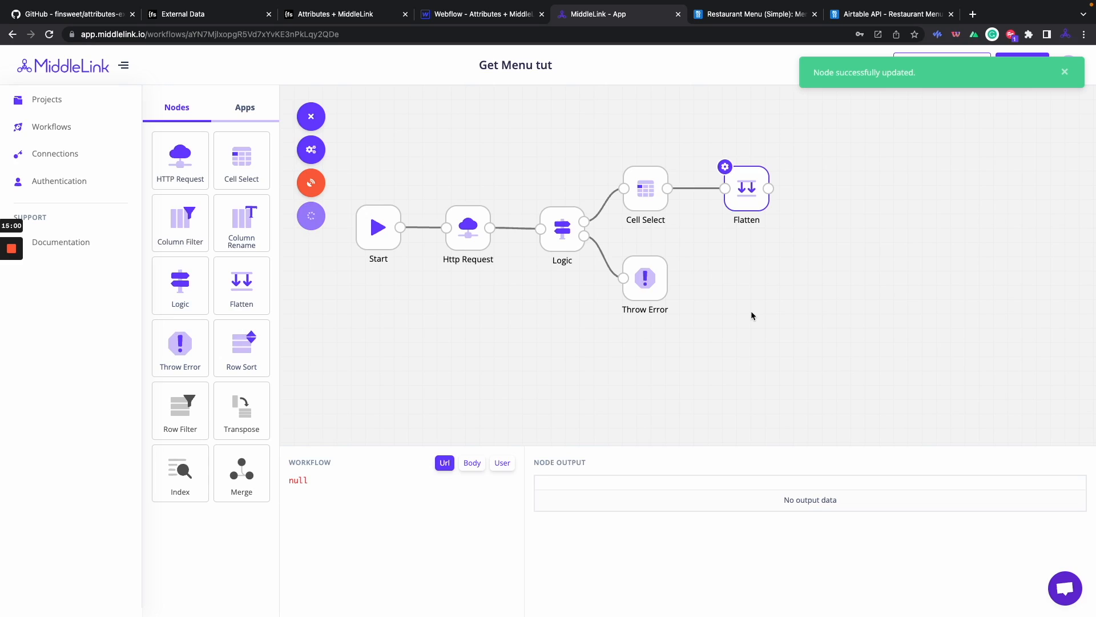
left_click_drag(771, 205, 729, 186)
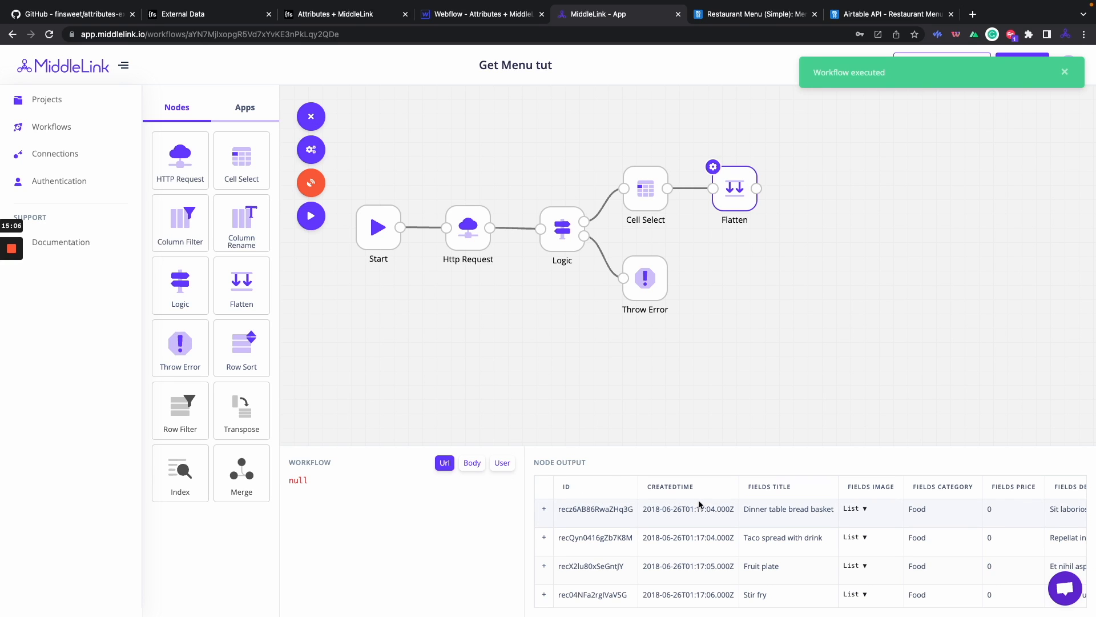
Compare the flattened Title, Image, Category, Price and Description columns against the Cell Select output.
scroll(699, 503, "right", 5)
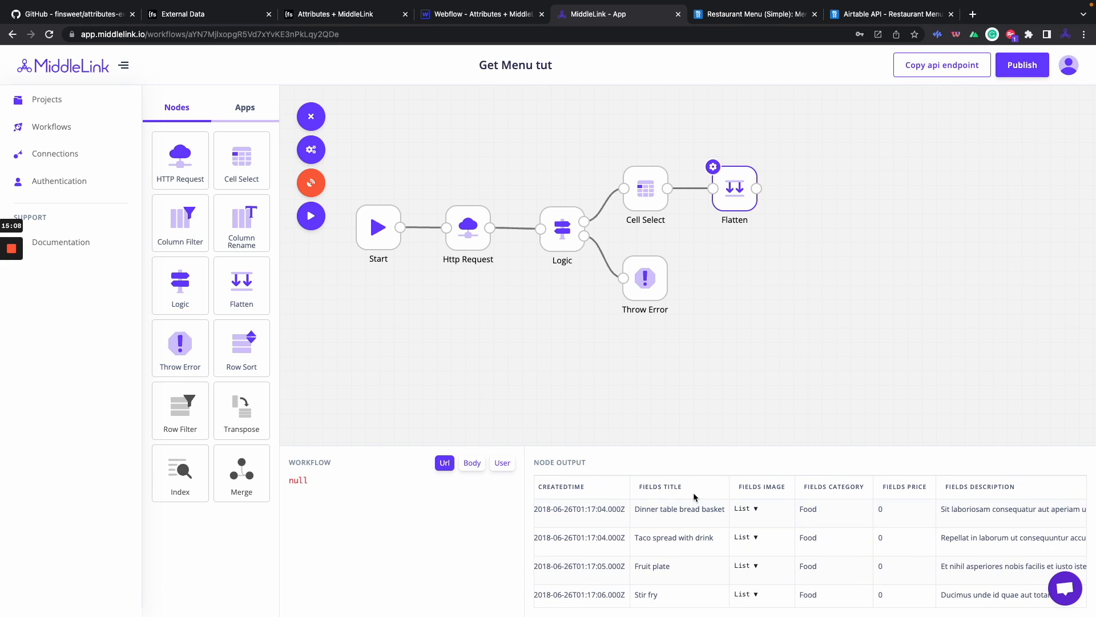
scroll(694, 493, "right", 3)
scroll(695, 495, "up", 1)
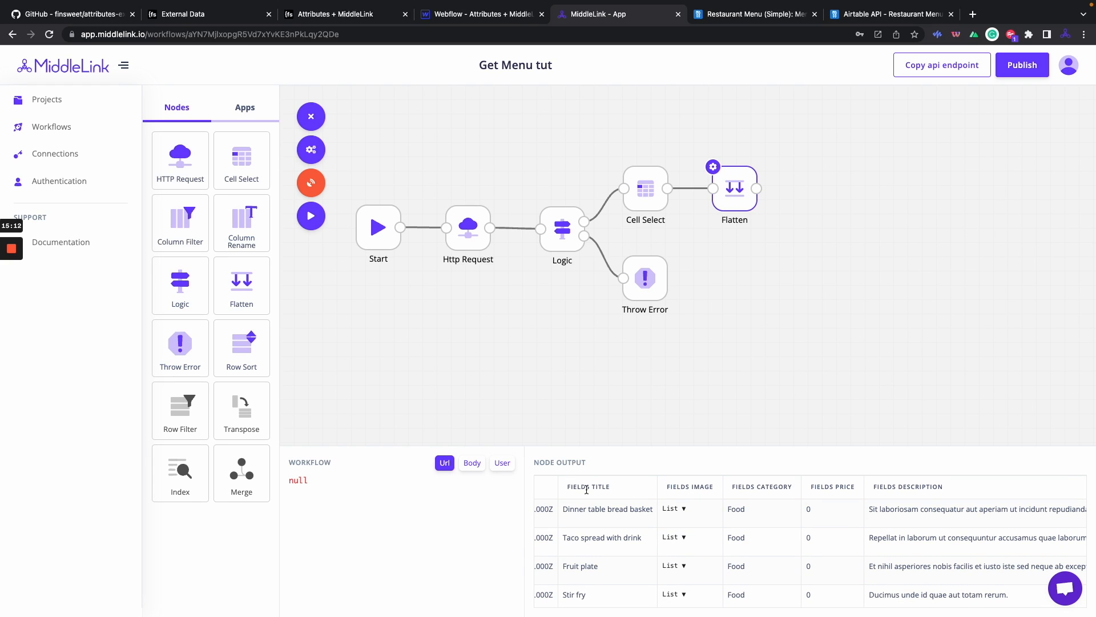
left_click(643, 200)
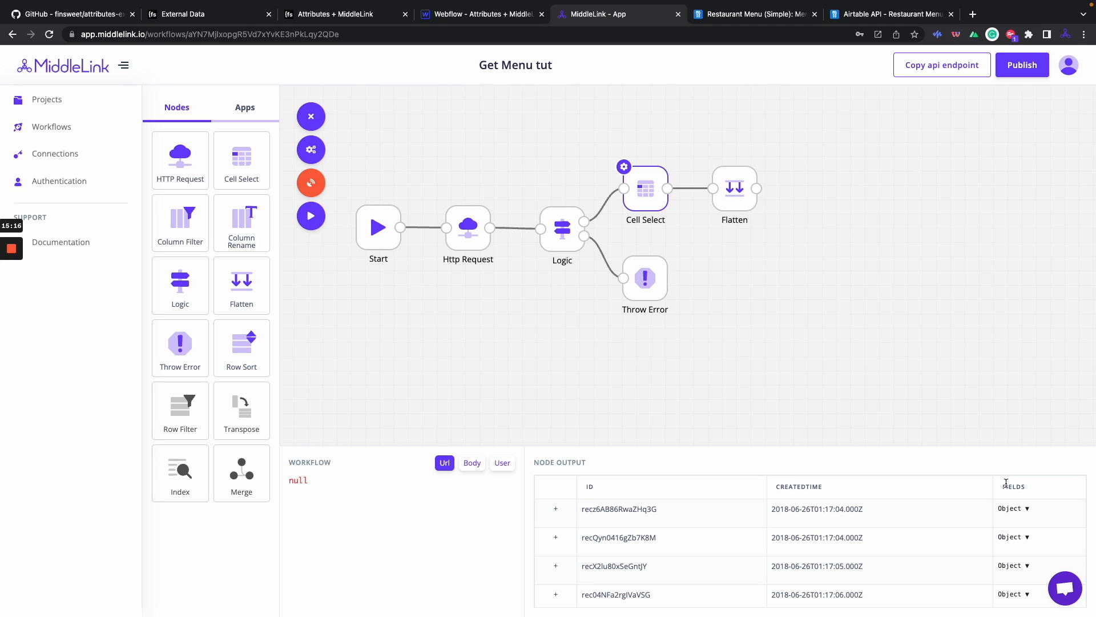
left_click(745, 182)
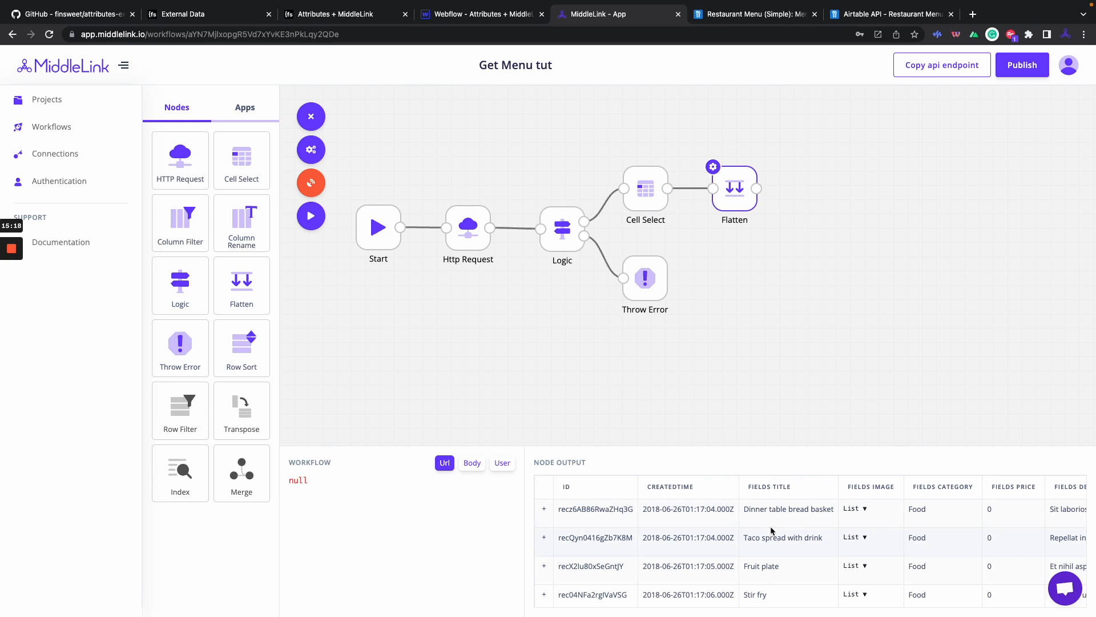
scroll(770, 530, "right", 2)
scroll(792, 489, "right", 4)
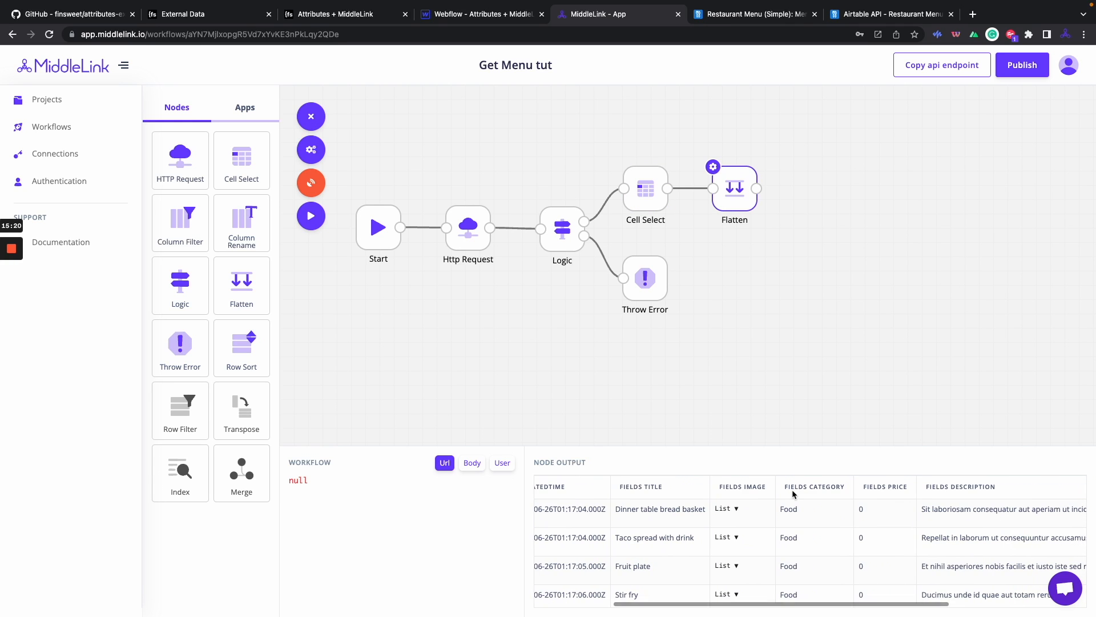
scroll(792, 489, "right", 2)
scroll(793, 489, "left", 4)
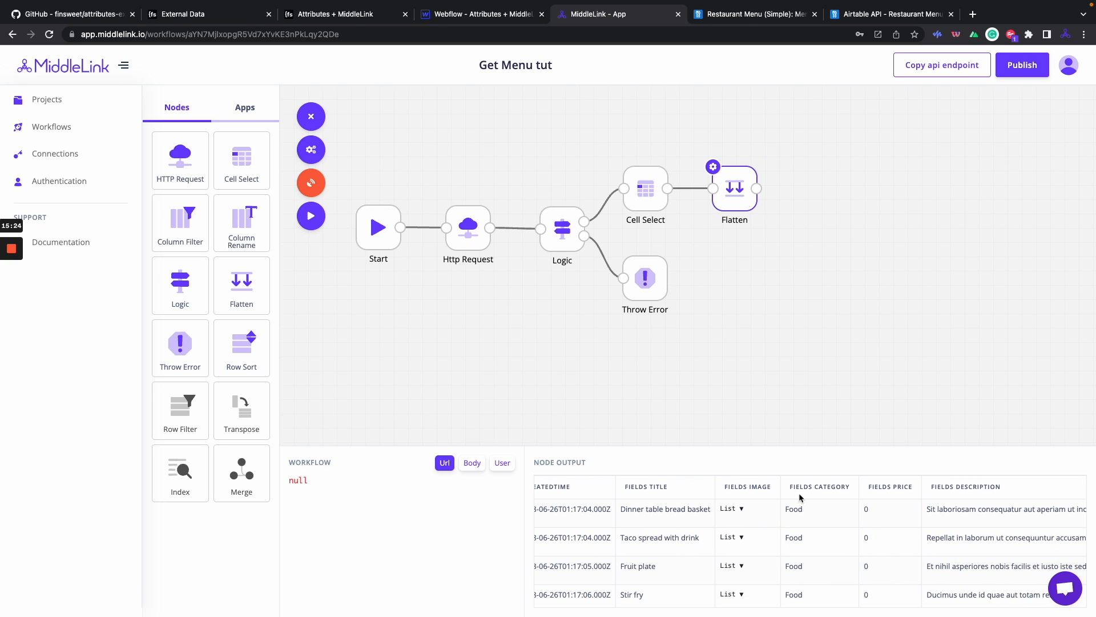
scroll(894, 530, "right", 4)
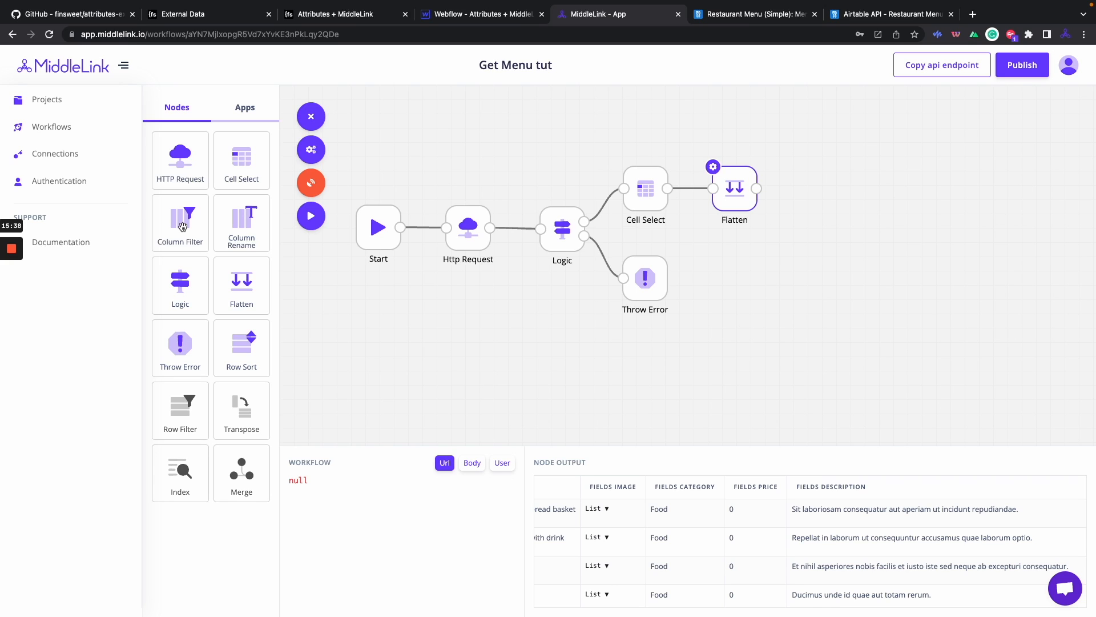
Add a Column Filter after Flatten keeping id, Title, Image, Category, Price and Description, then run.
left_click_drag(182, 226, 828, 185)
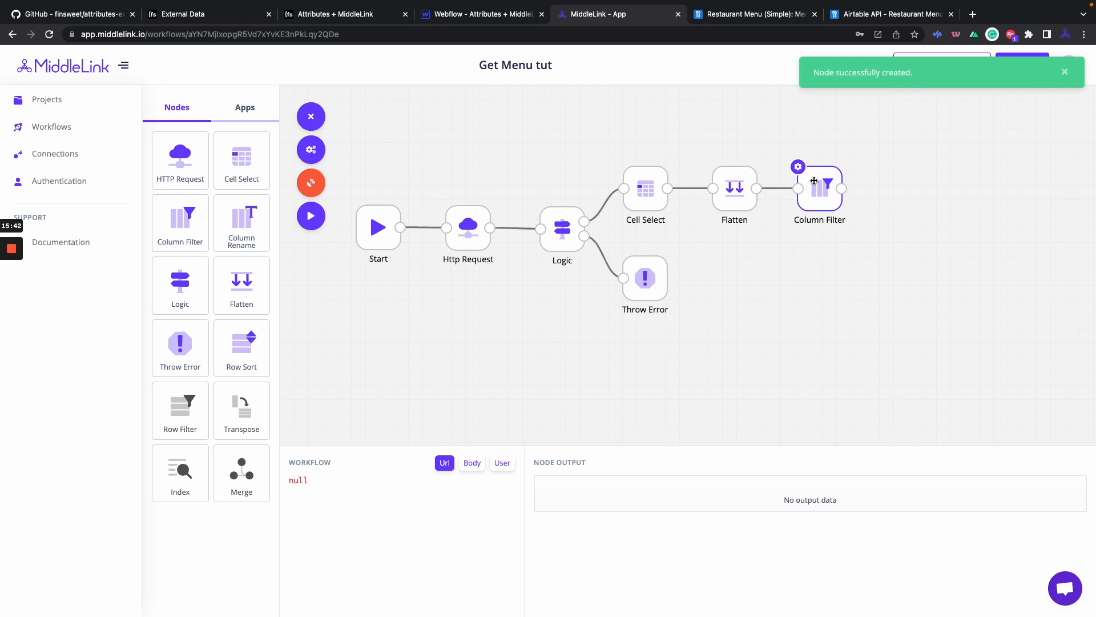
left_click(798, 166)
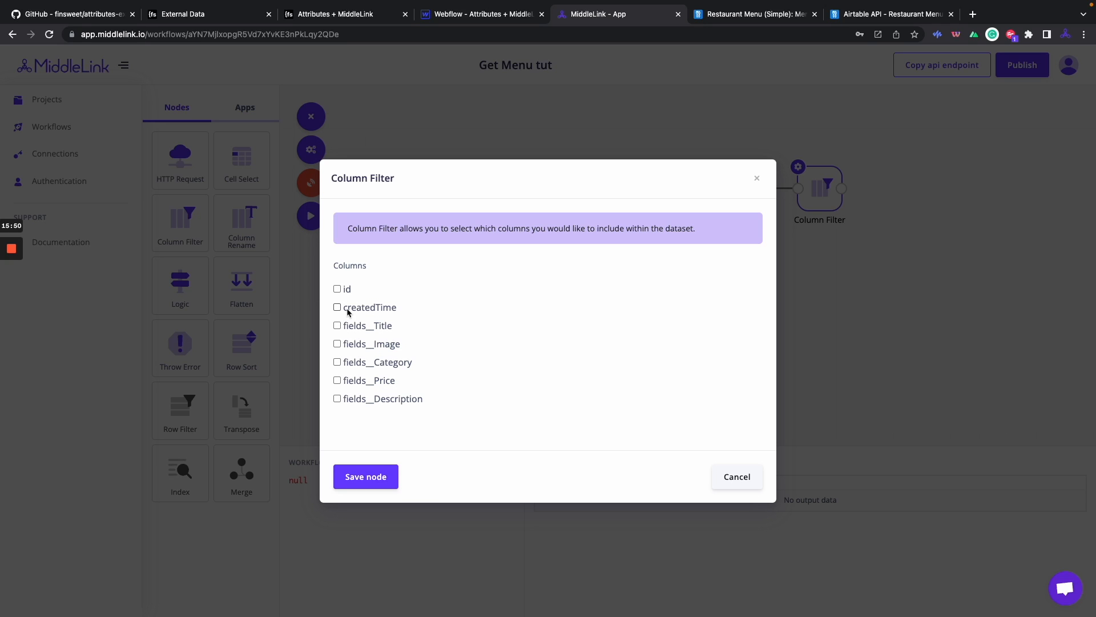
left_click(337, 289)
left_click(337, 325)
left_click(337, 344)
left_click(338, 362)
left_click(337, 380)
left_click(337, 398)
left_click(365, 476)
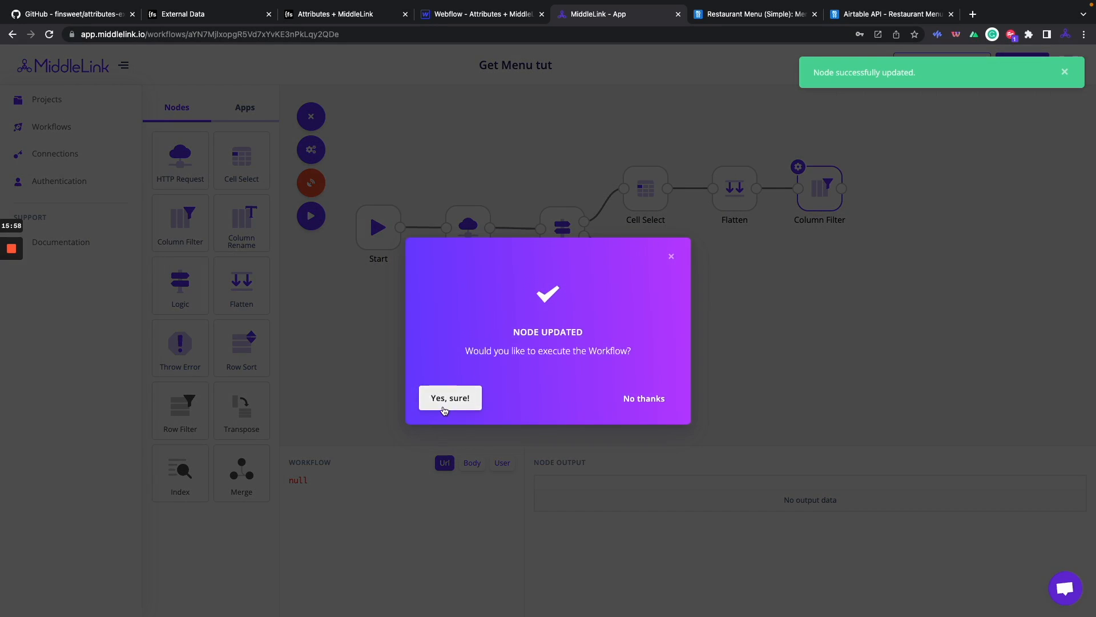
left_click(441, 401)
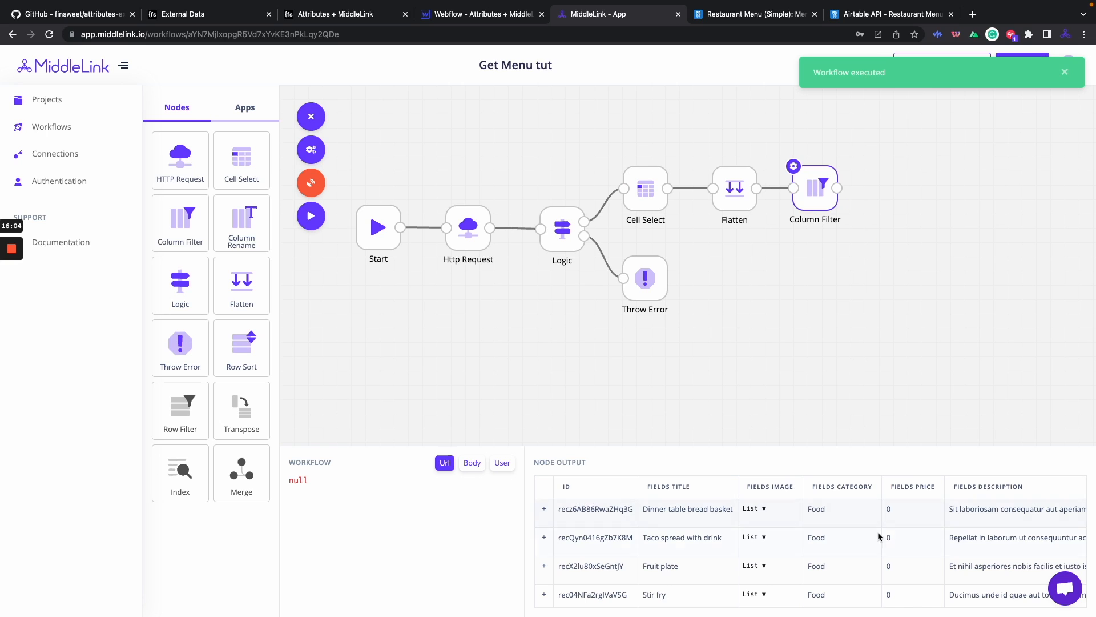
scroll(905, 530, "right", 5)
scroll(905, 531, "left", 4)
scroll(906, 531, "left", 2)
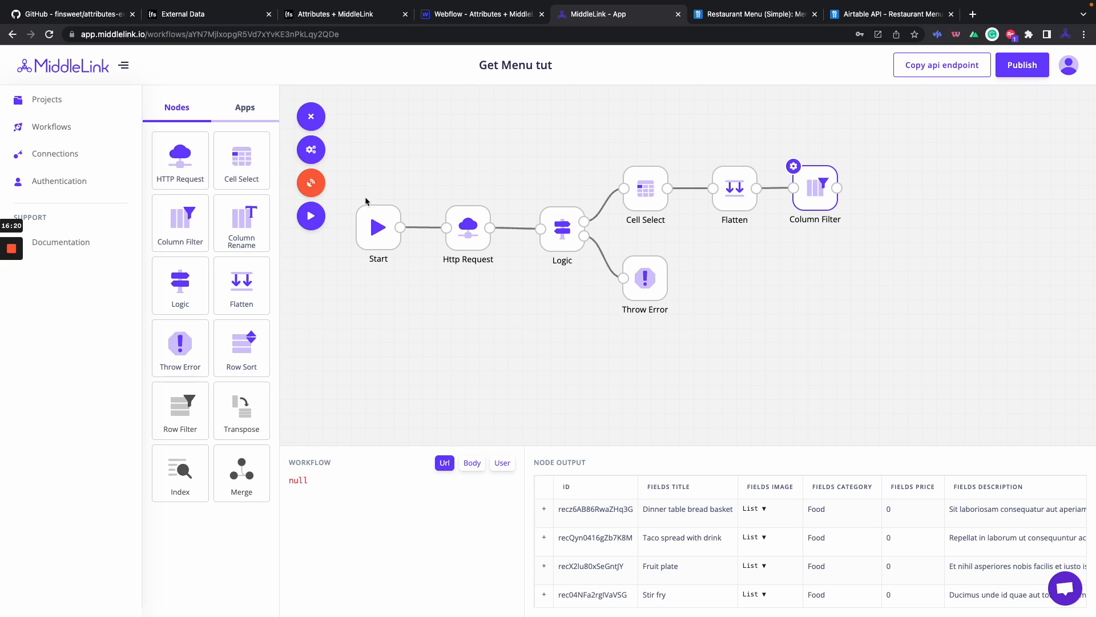
Add a Column Rename node after Column Filter and rename fields__Title to title.
left_click_drag(242, 236, 900, 205)
left_click(881, 166)
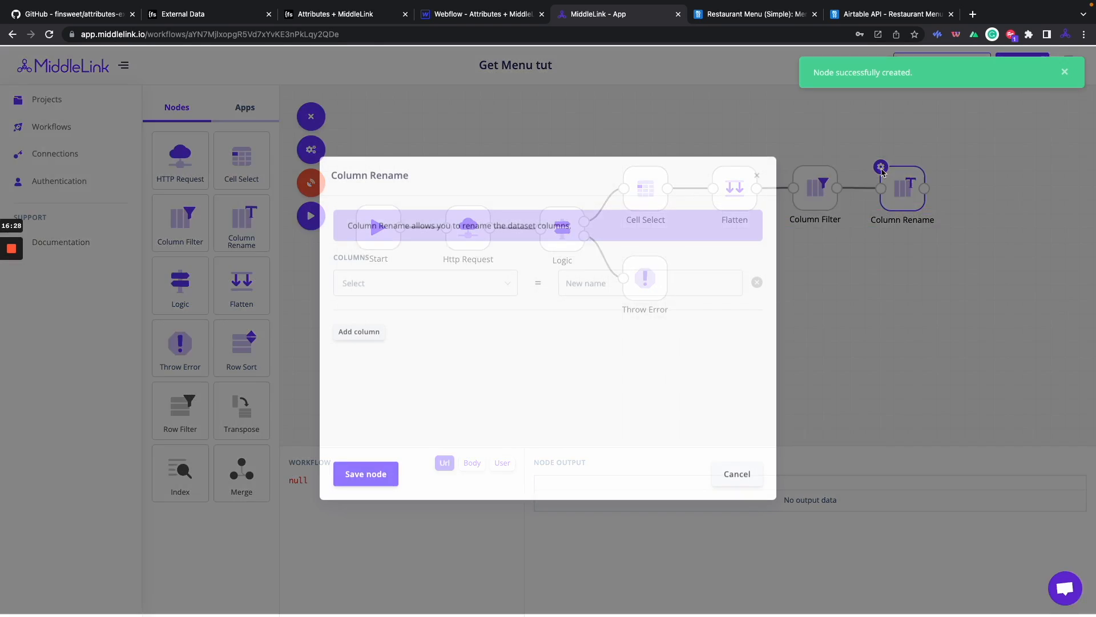
left_click(479, 293)
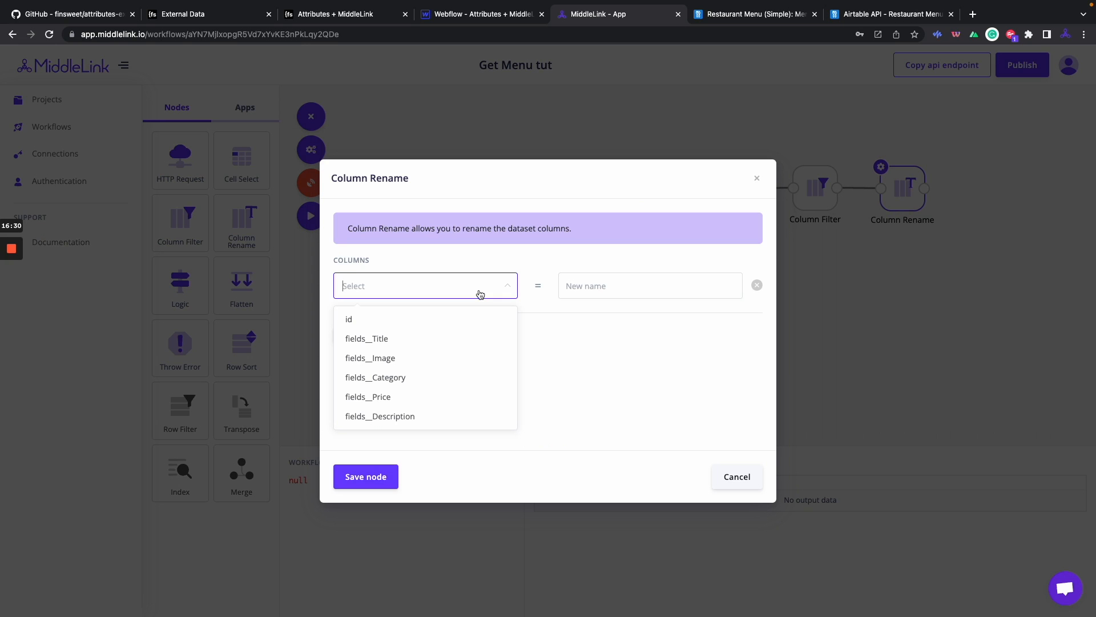
left_click(468, 338)
left_click(611, 287)
type("title")
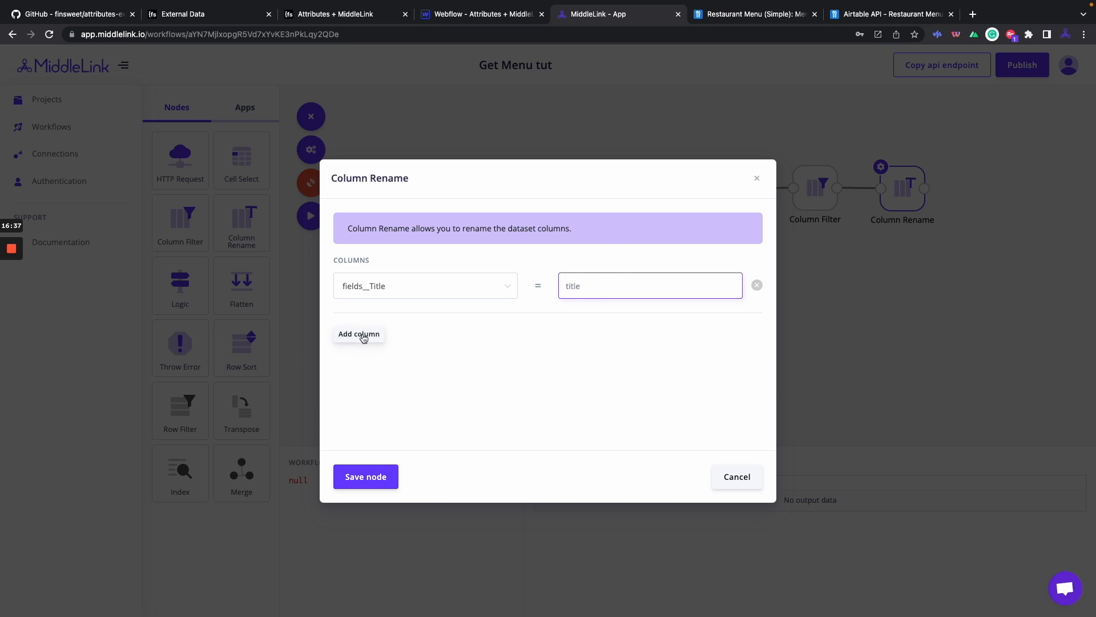
Add mappings renaming fields__Image to image and fields__Category to category.
left_click(360, 334)
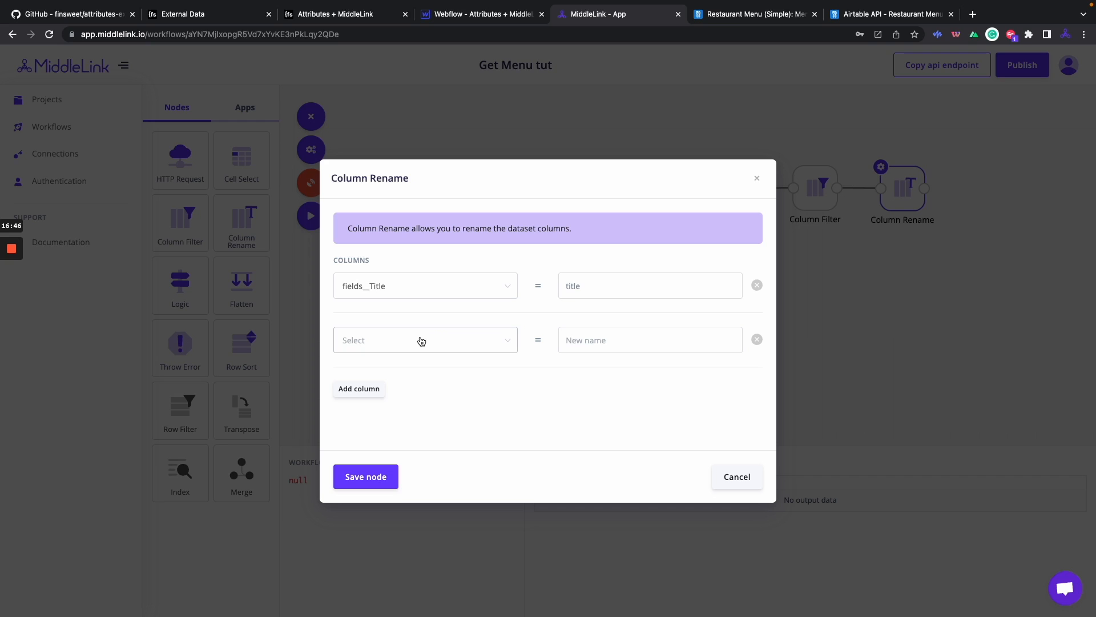
left_click(438, 343)
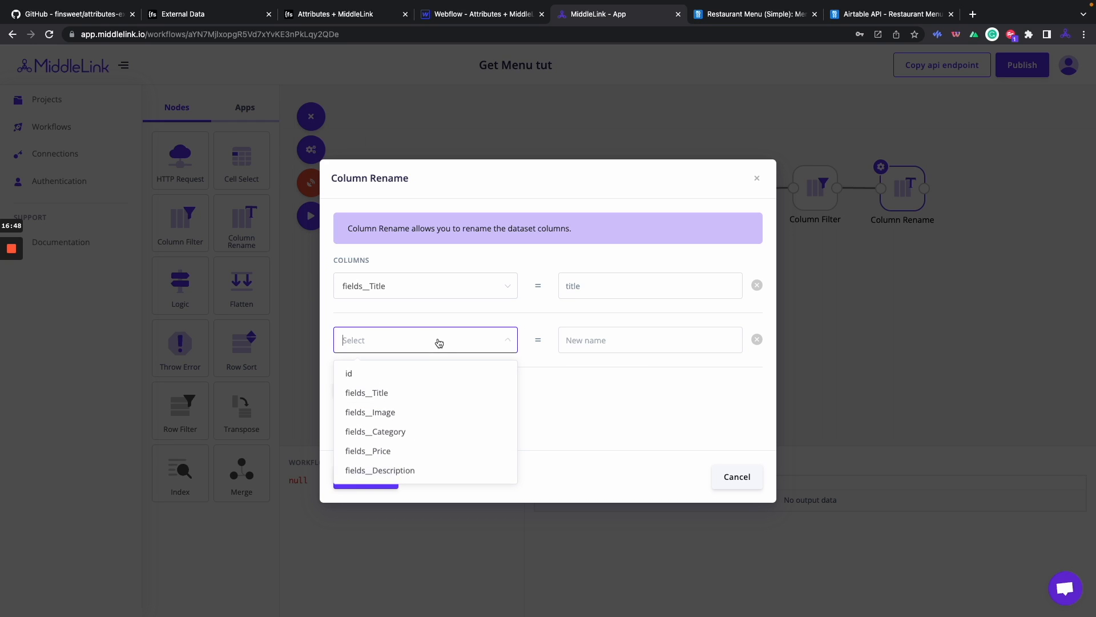
left_click(421, 411)
left_click(590, 340)
type("image")
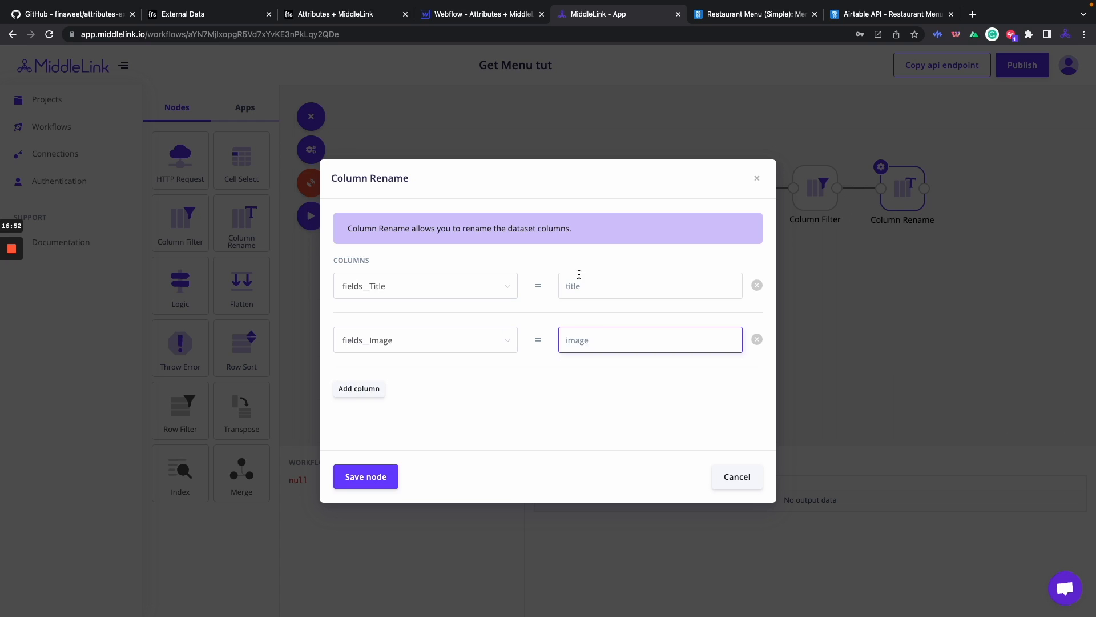
left_click(357, 388)
left_click(406, 400)
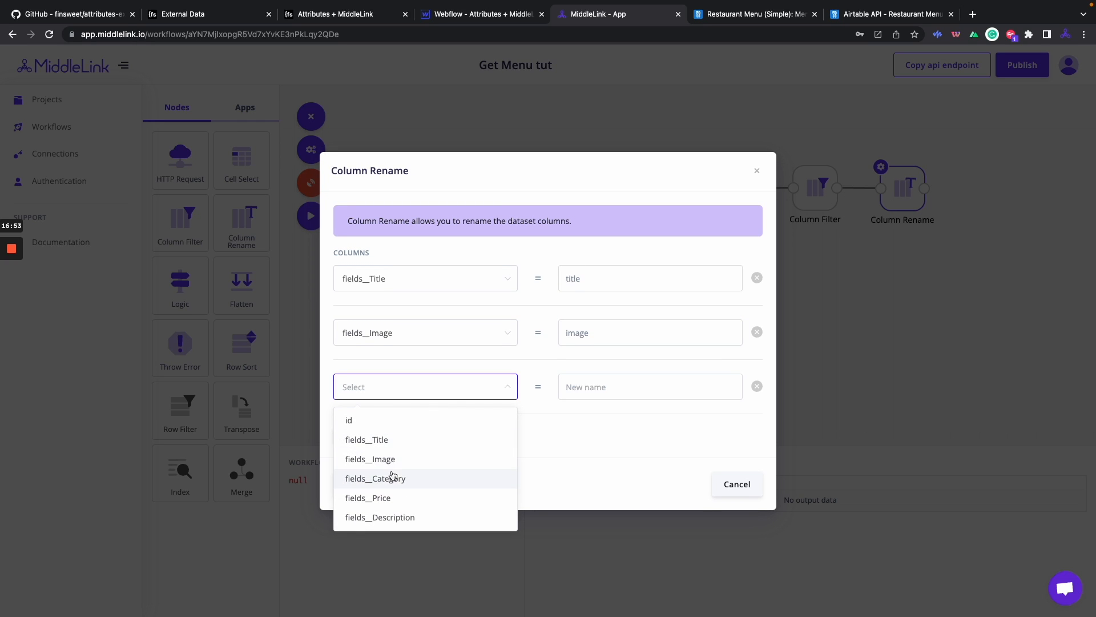
left_click(423, 477)
left_click(590, 388)
type("category")
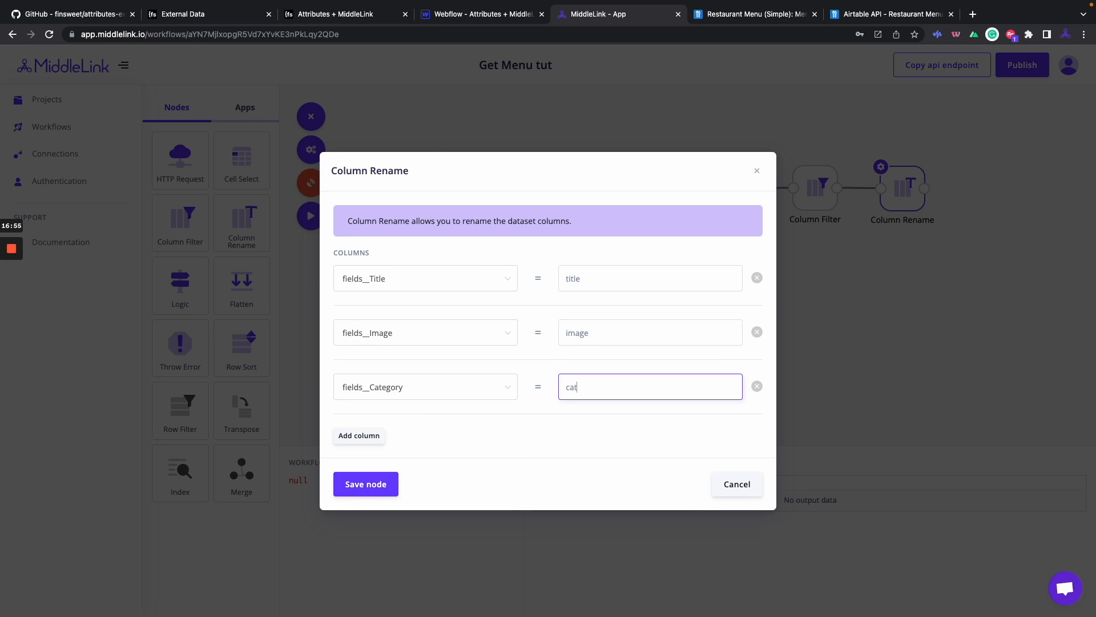
Rename fields__Price to price and fields__Description to description, then save and run the workflow.
left_click(363, 435)
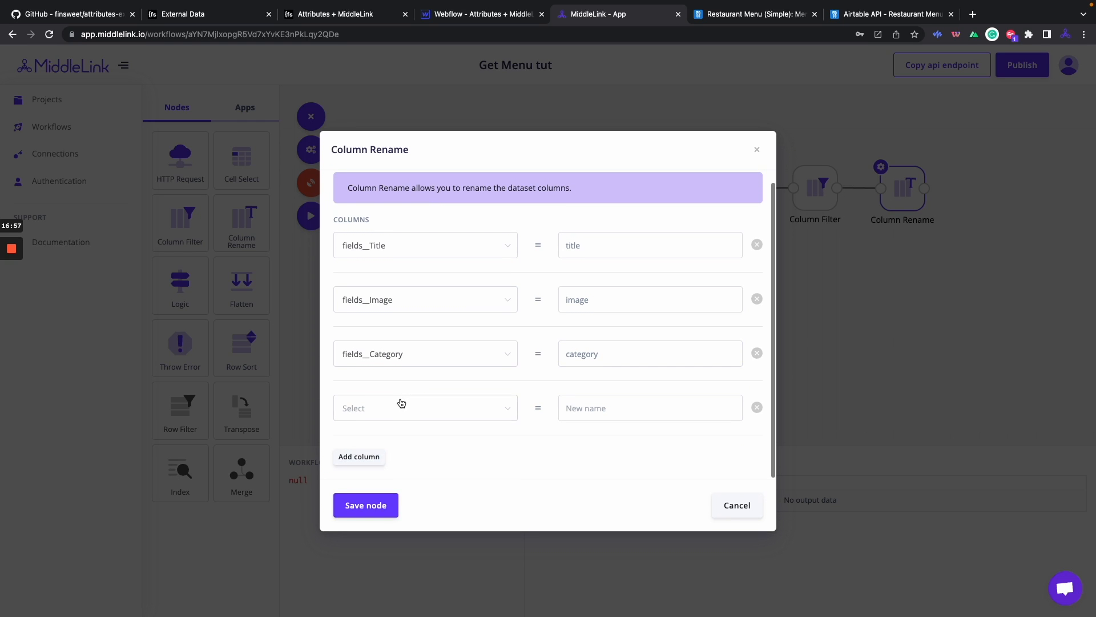
left_click(399, 406)
left_click(428, 517)
left_click(608, 409)
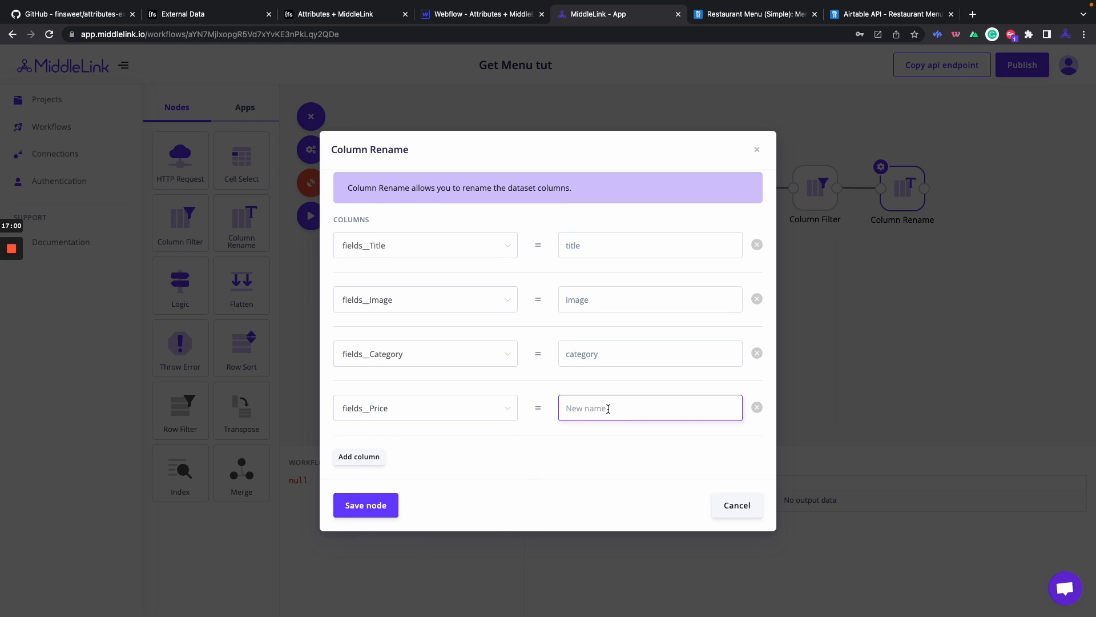
type("price")
left_click(378, 457)
scroll(416, 423, "down", 2)
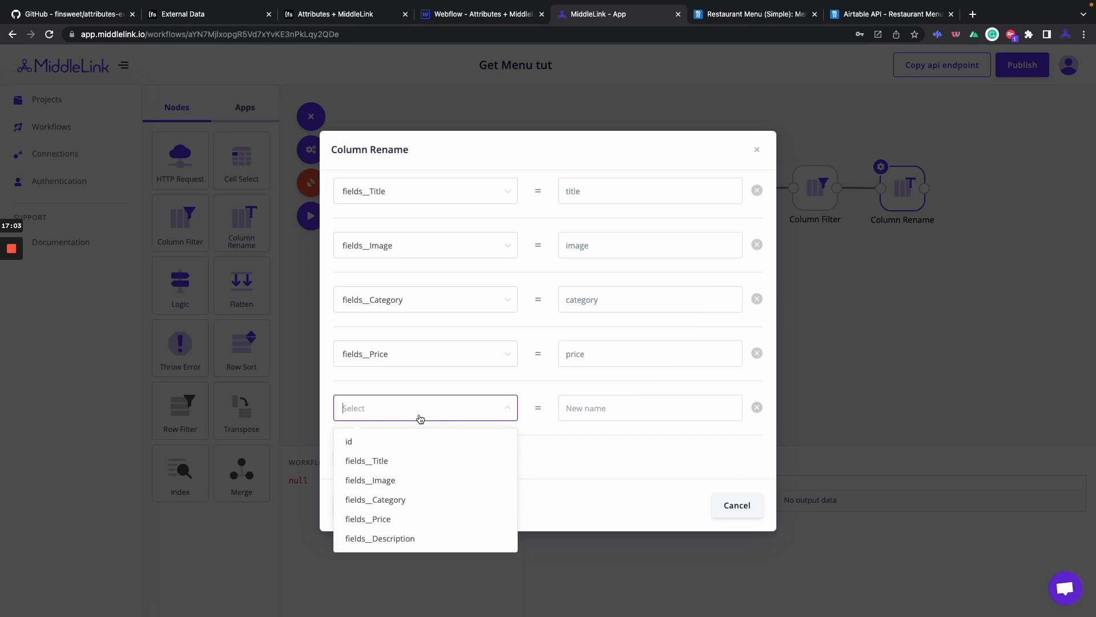
left_click(403, 538)
left_click(584, 413)
type("description")
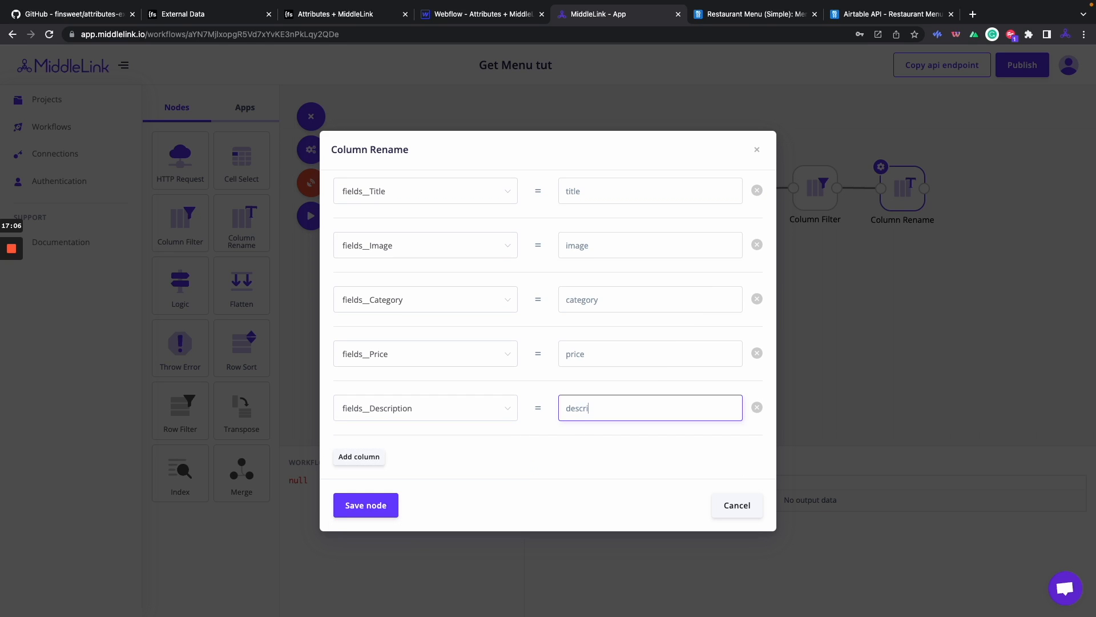
left_click(365, 505)
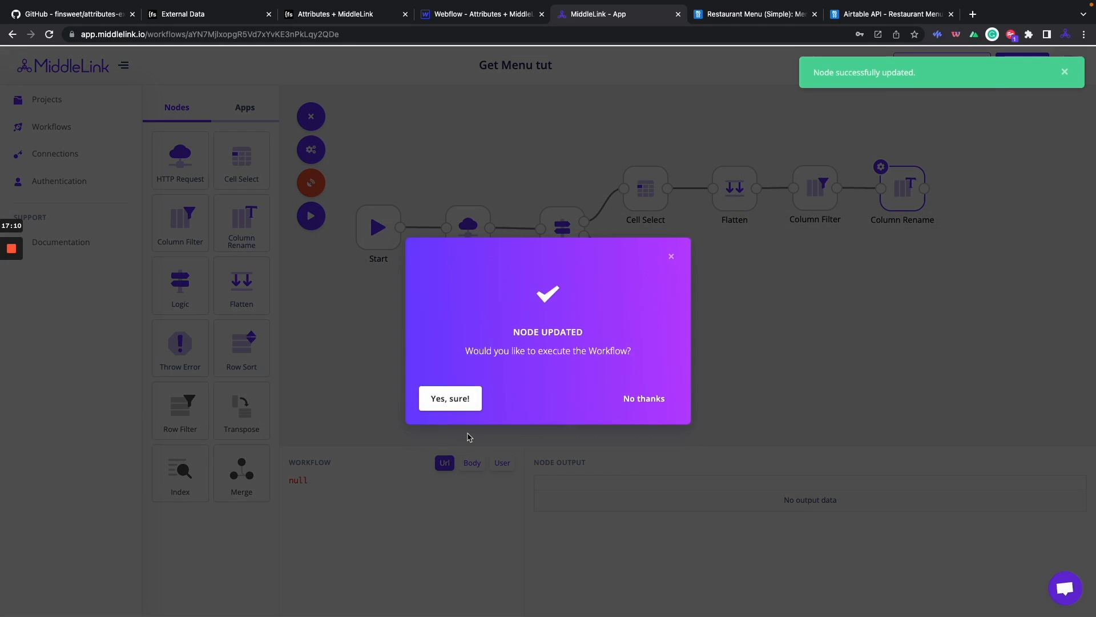
left_click(463, 399)
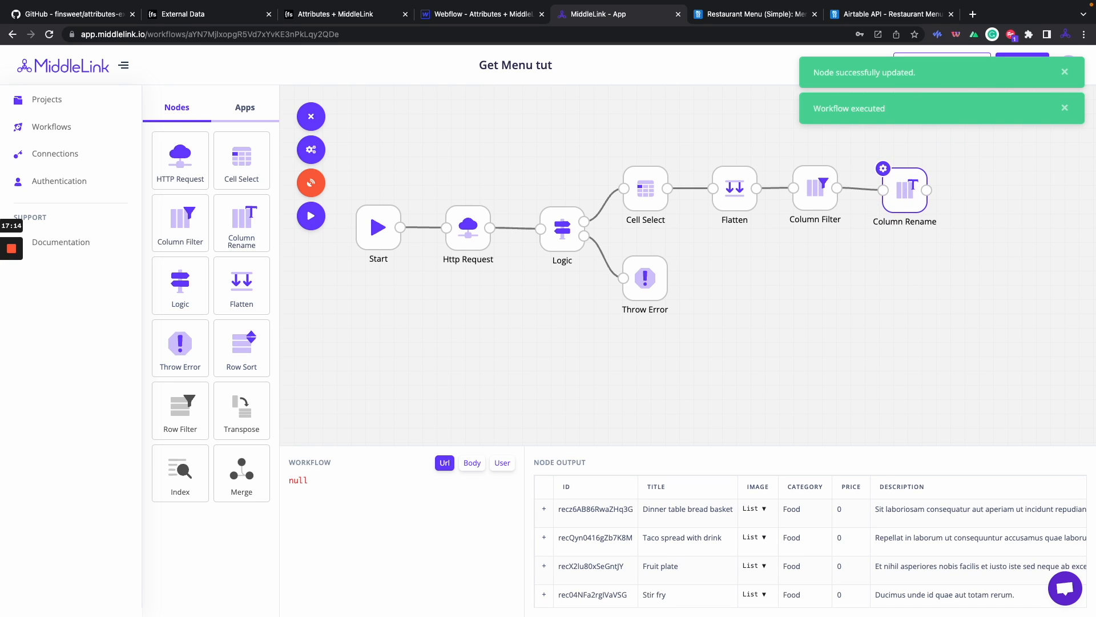
scroll(679, 541, "right", 2)
scroll(677, 542, "left", 2)
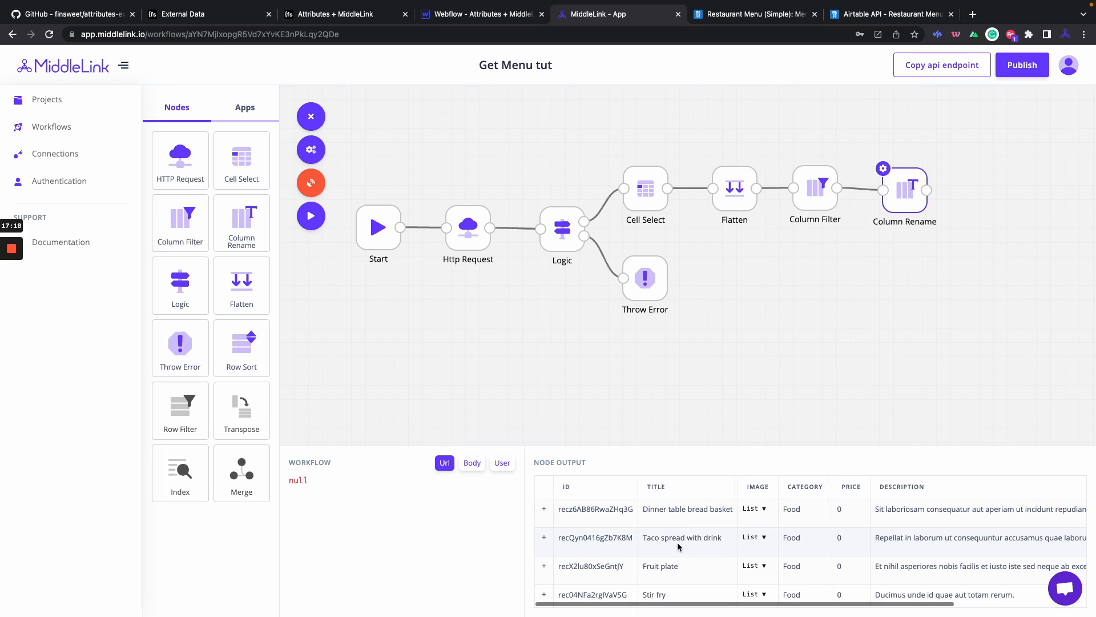
scroll(669, 488, "right", 1)
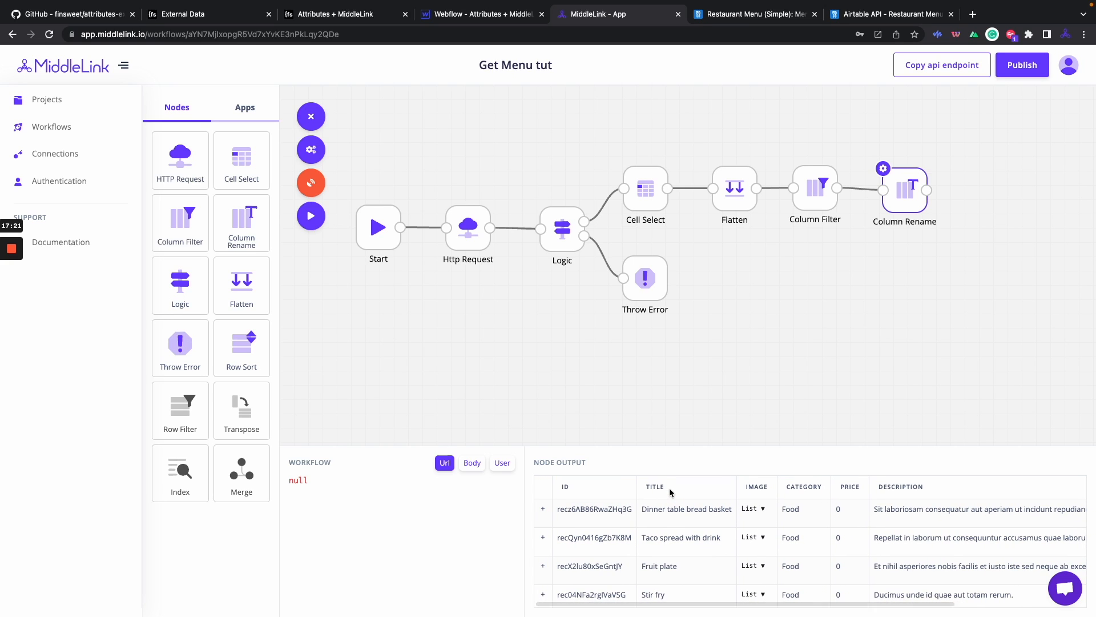
left_click(542, 509)
scroll(553, 519, "down", 2)
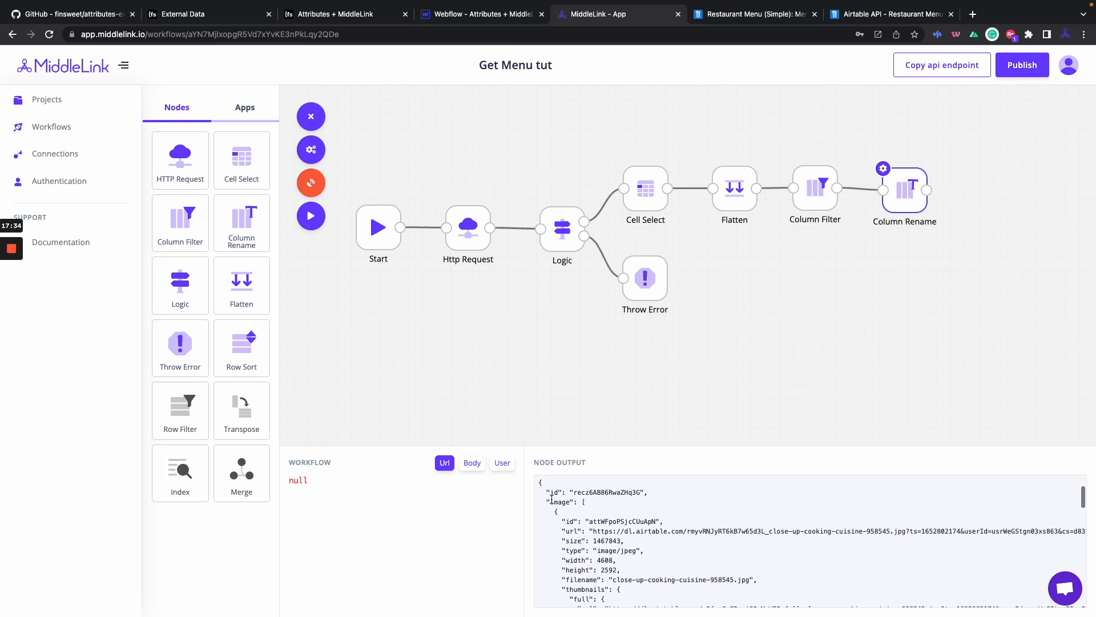
scroll(590, 501, "up", 1)
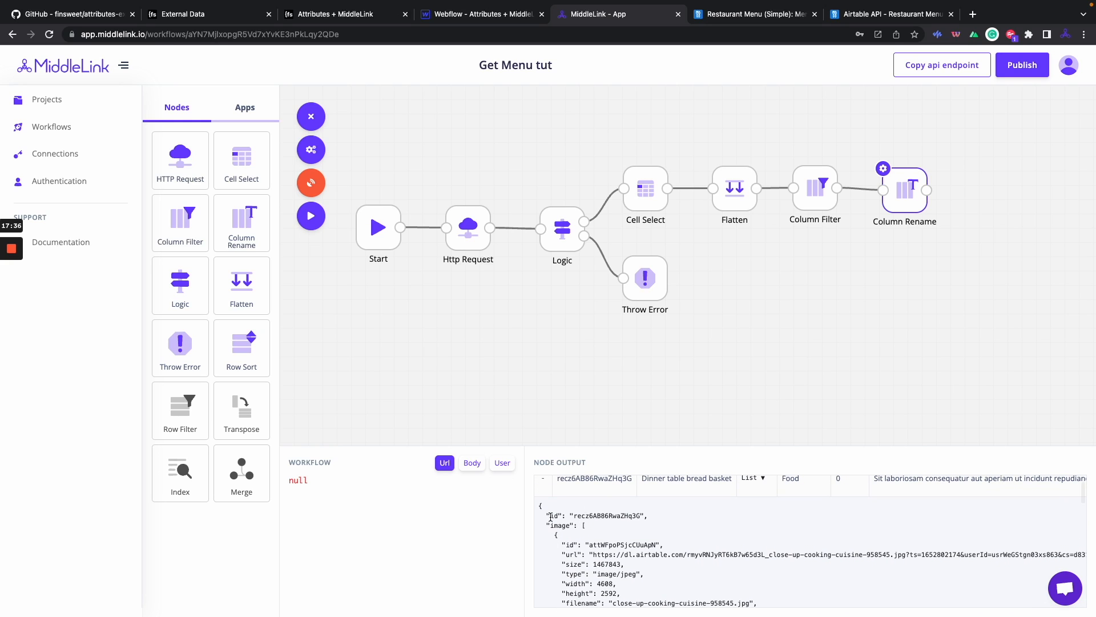
double_click(563, 526)
scroll(565, 534, "down", 1)
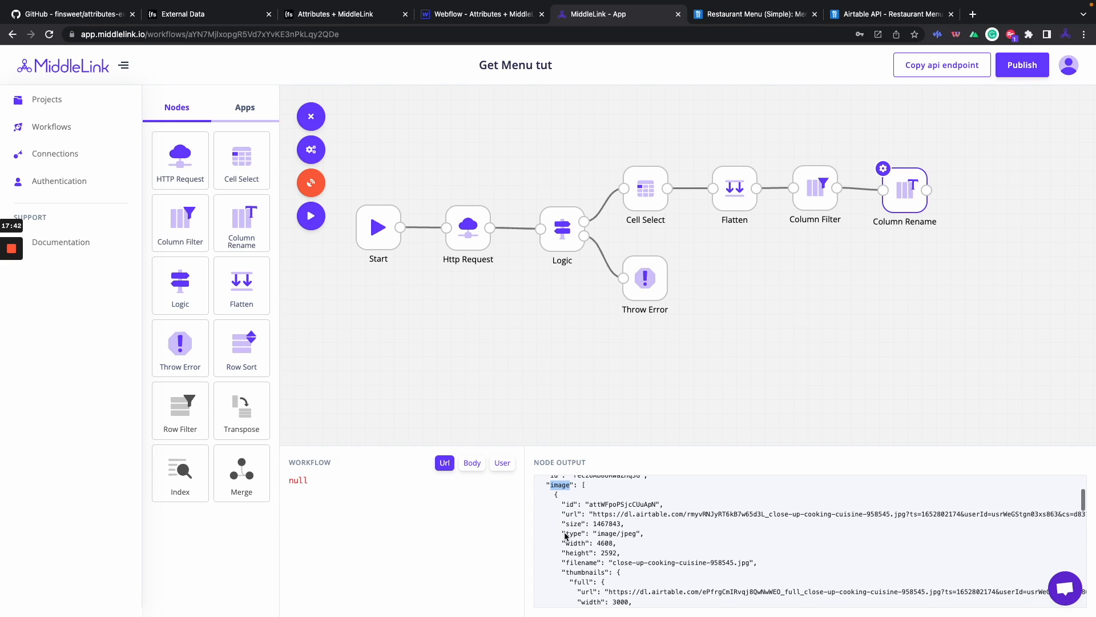
scroll(581, 492, "down", 1)
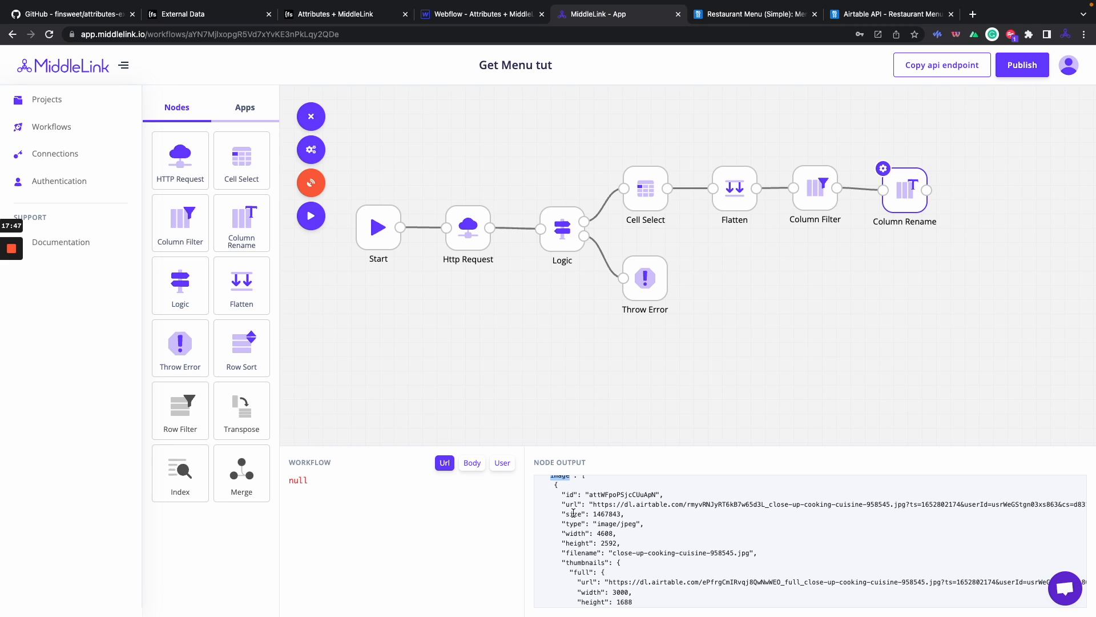
scroll(579, 545, "up", 1)
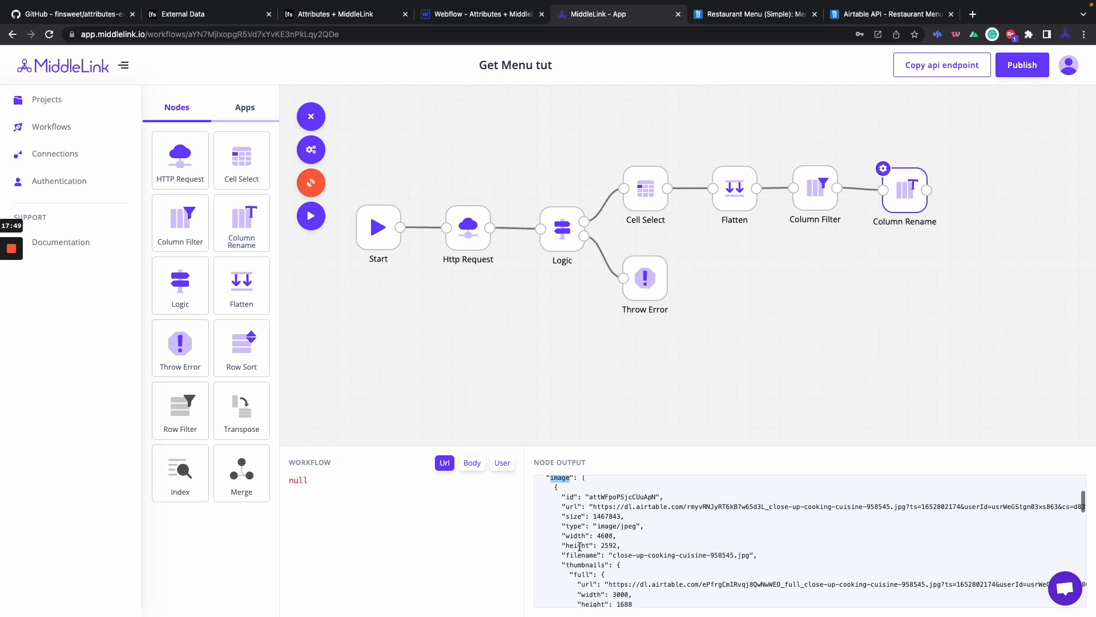
scroll(574, 557, "down", 3)
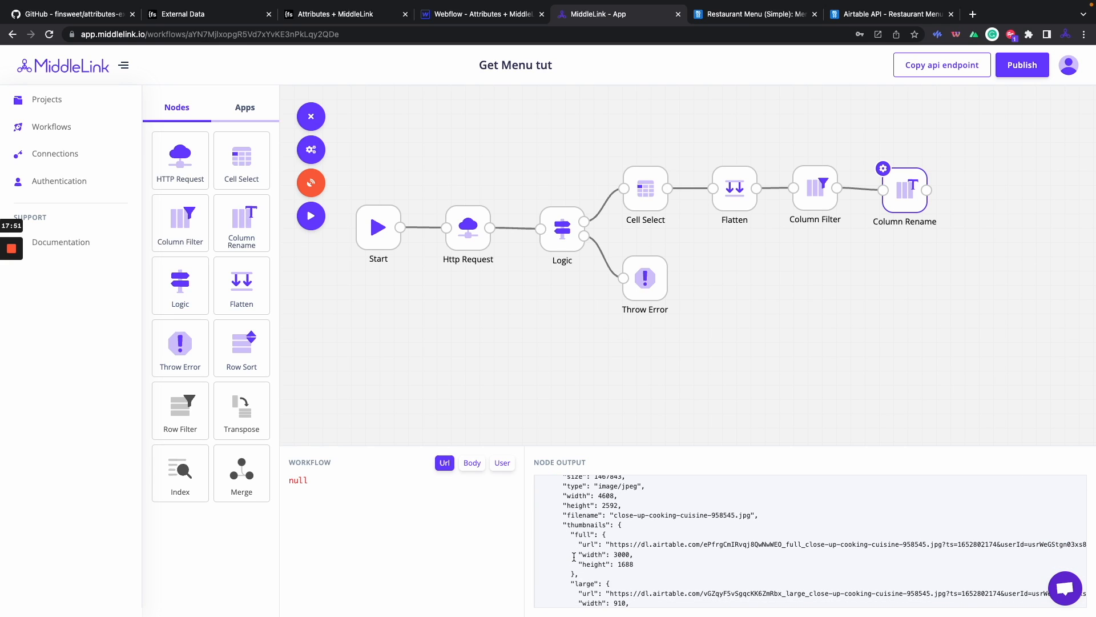
scroll(574, 556, "down", 2)
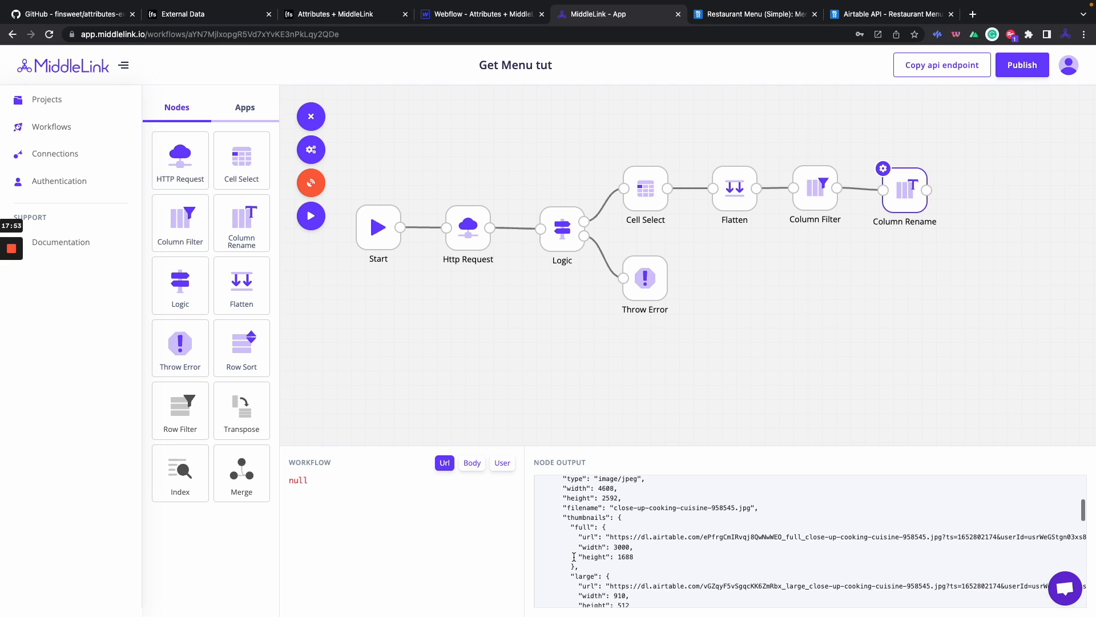
scroll(588, 516, "down", 2)
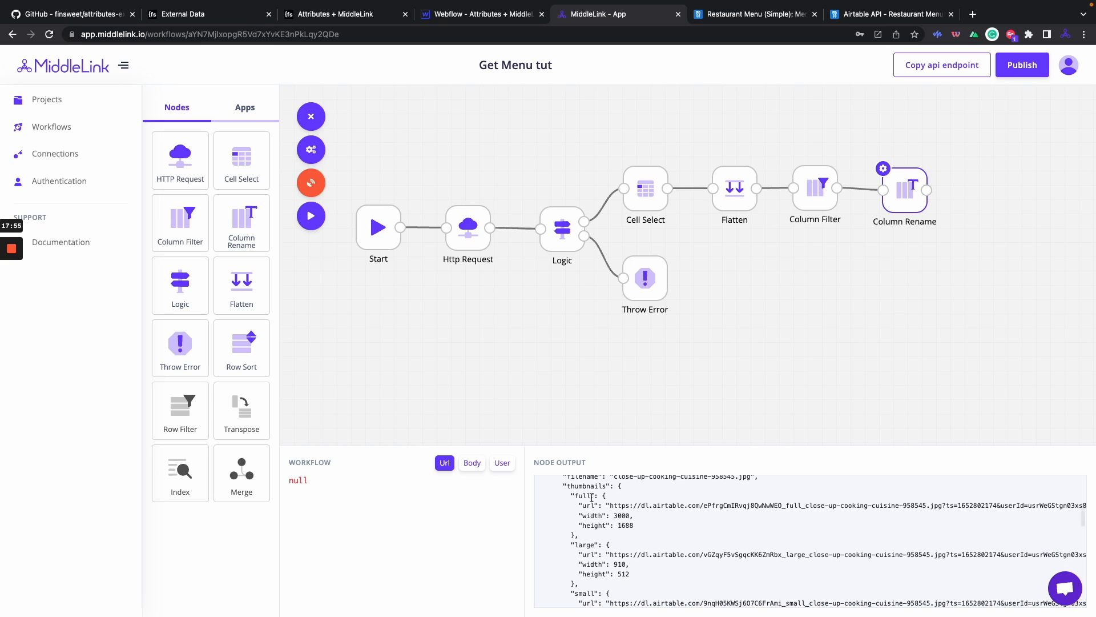
scroll(586, 517, "down", 1)
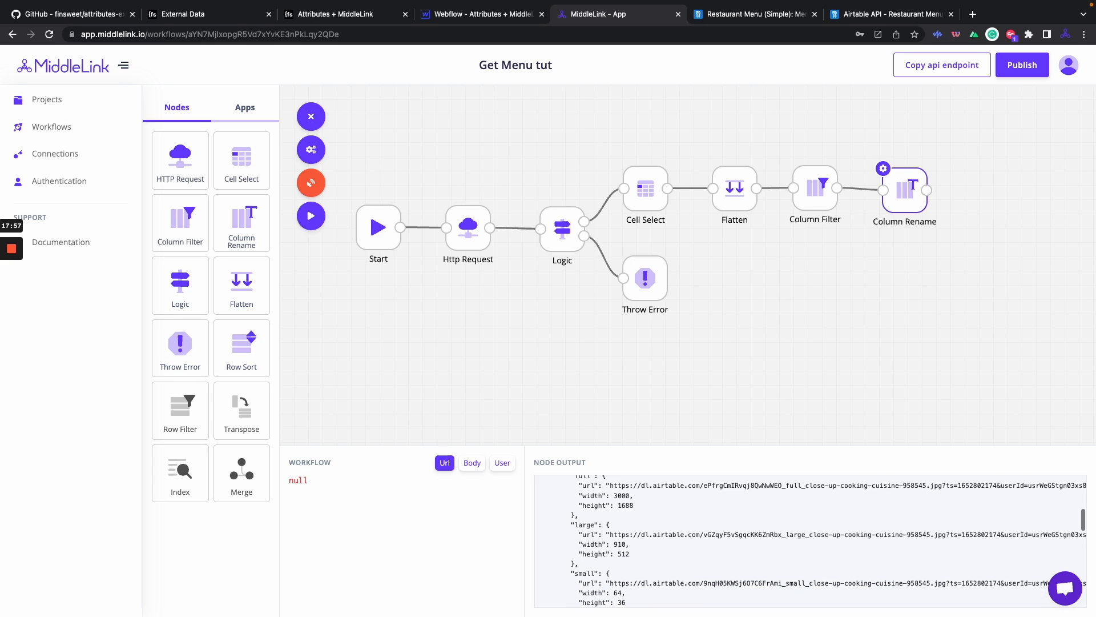
scroll(593, 575, "up", 1)
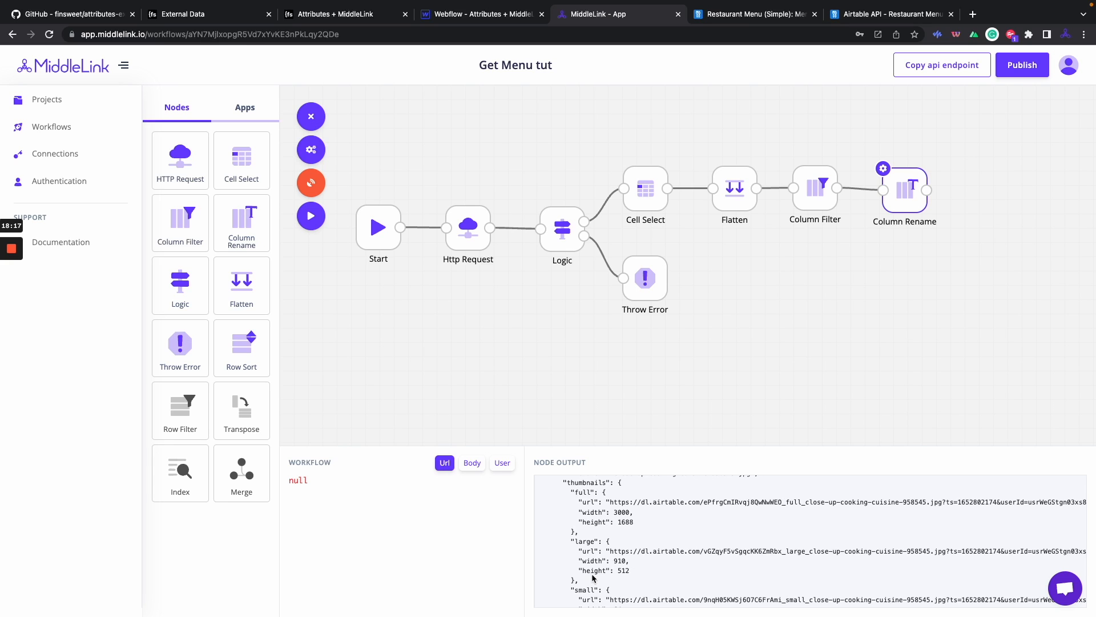
scroll(594, 578, "up", 3)
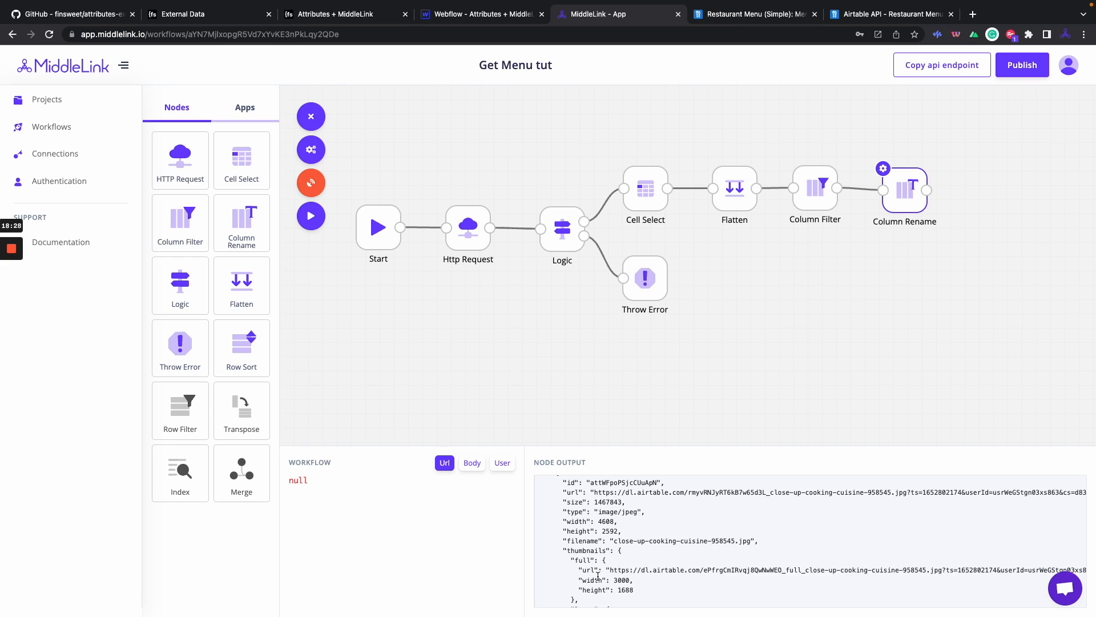
View the Column Rename output, publish Get Menu tut as a live API, and copy its endpoint.
left_click(669, 394)
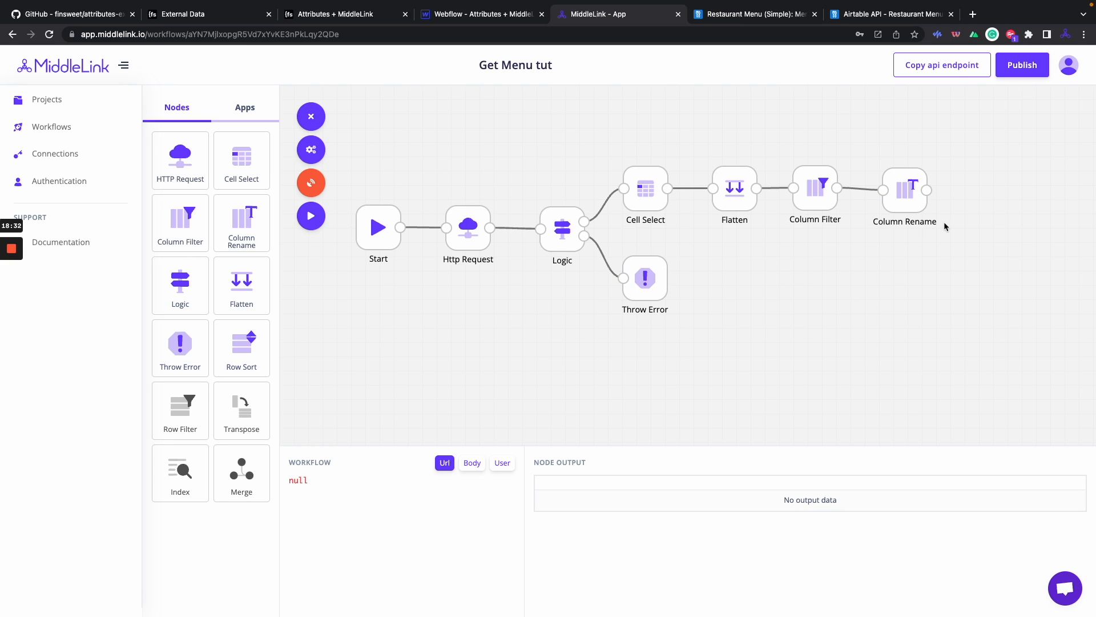
left_click(896, 202)
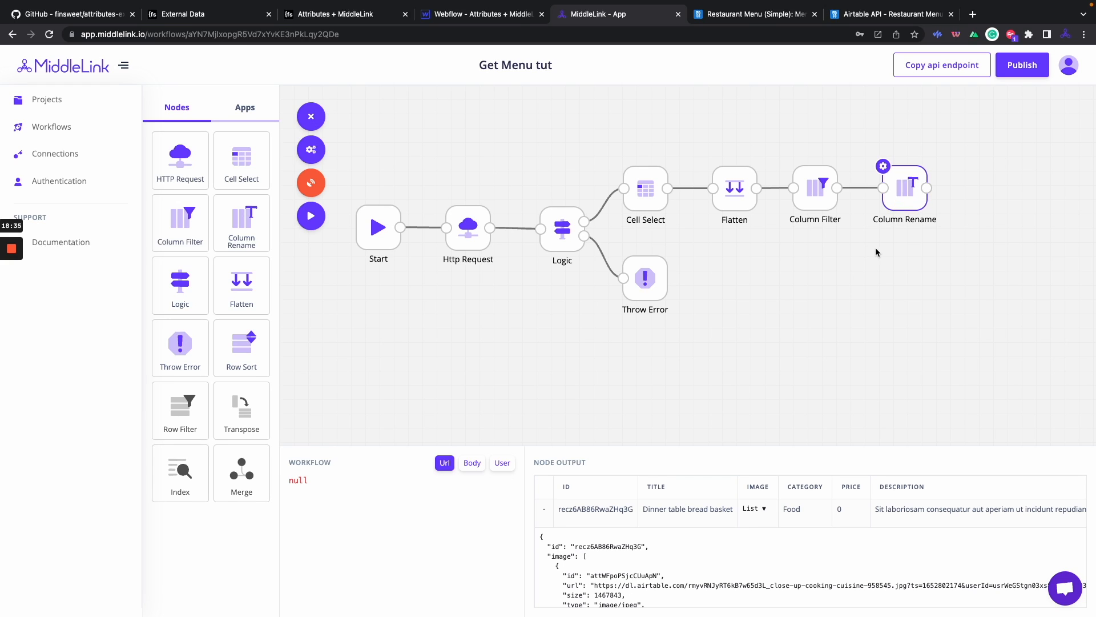
left_click(1018, 66)
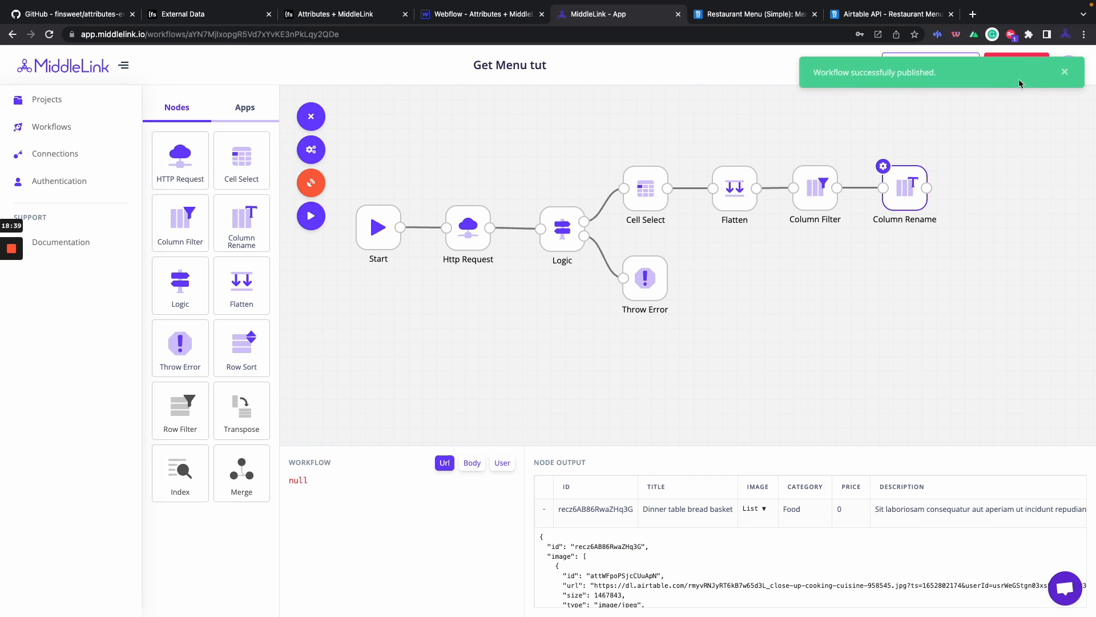
left_click(1064, 71)
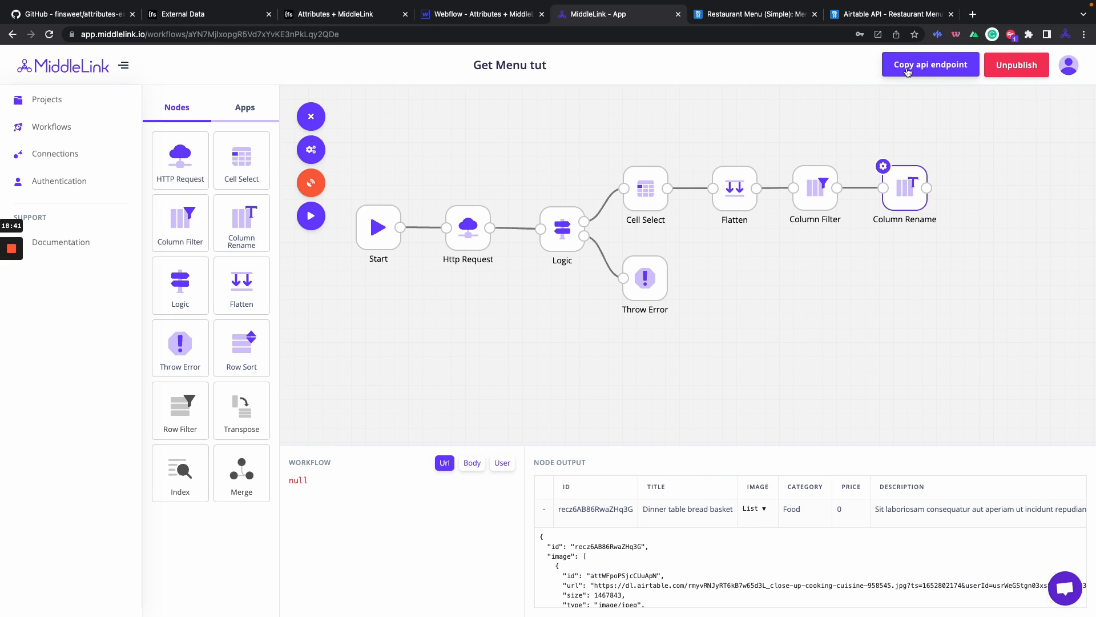
left_click(920, 67)
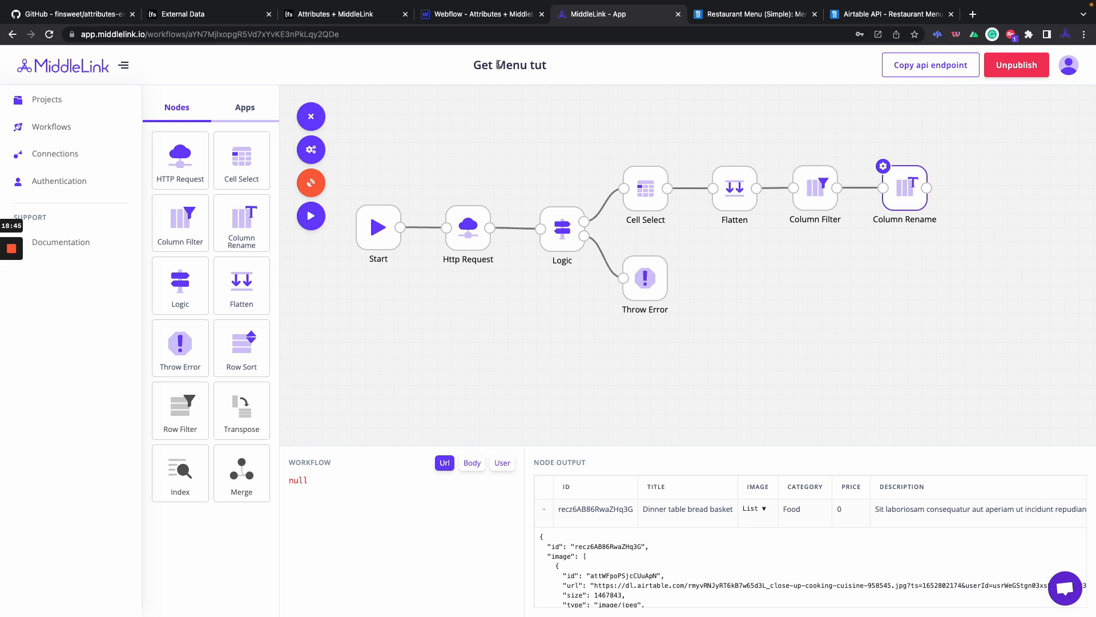
Change the workflow name to 'Get Menu Tut' in settings, save, and rerun the workflow.
left_click(310, 149)
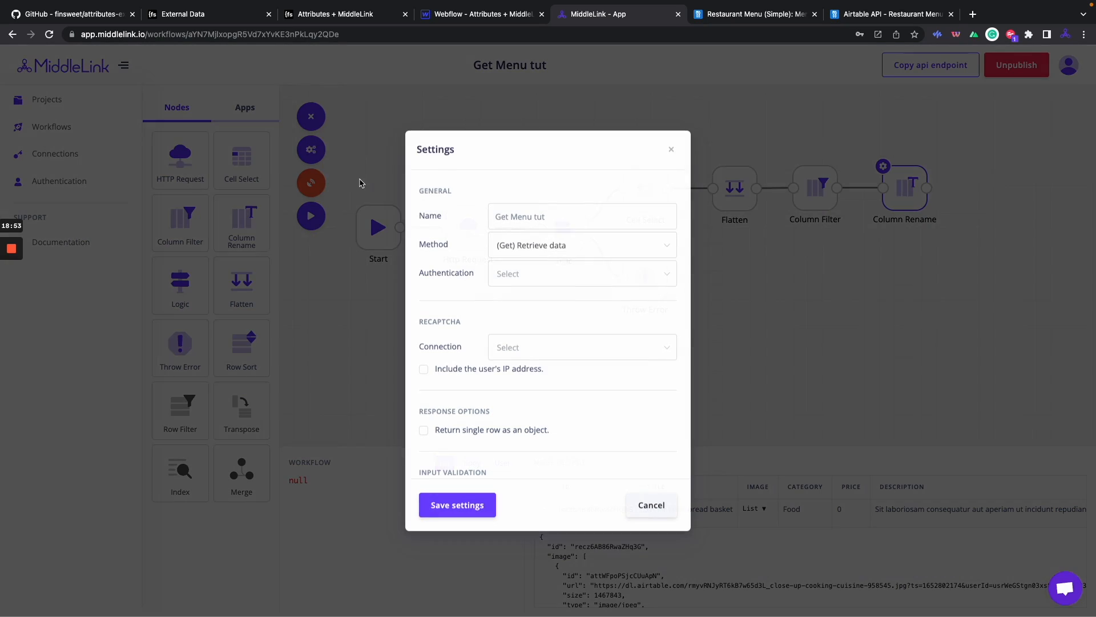
left_click(535, 218)
key("BackSpace")
type("T")
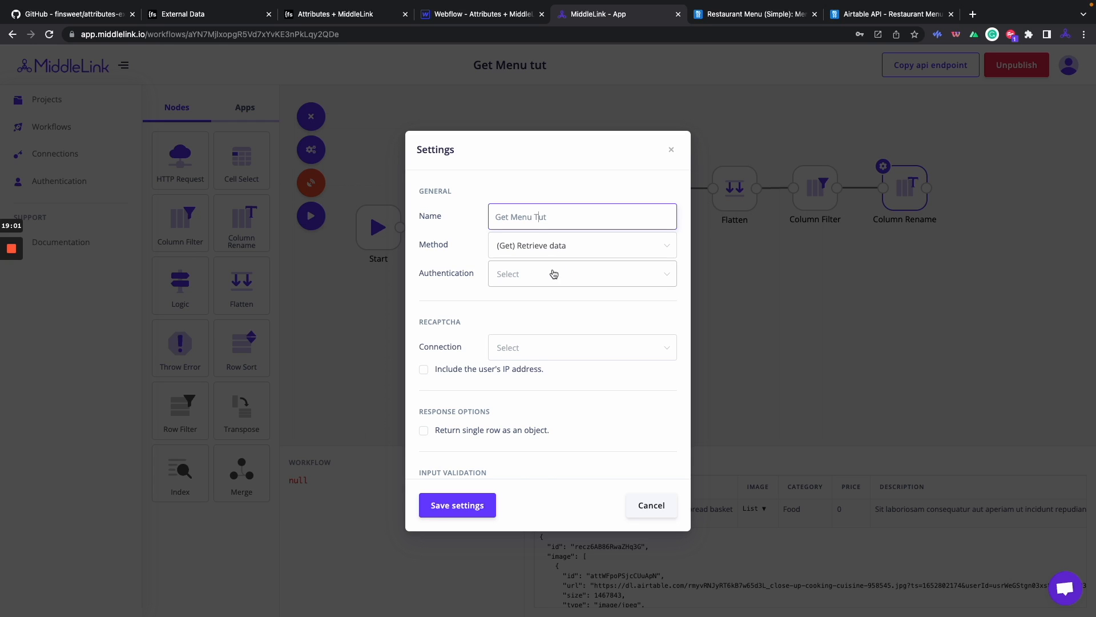
scroll(553, 274, "down", 2)
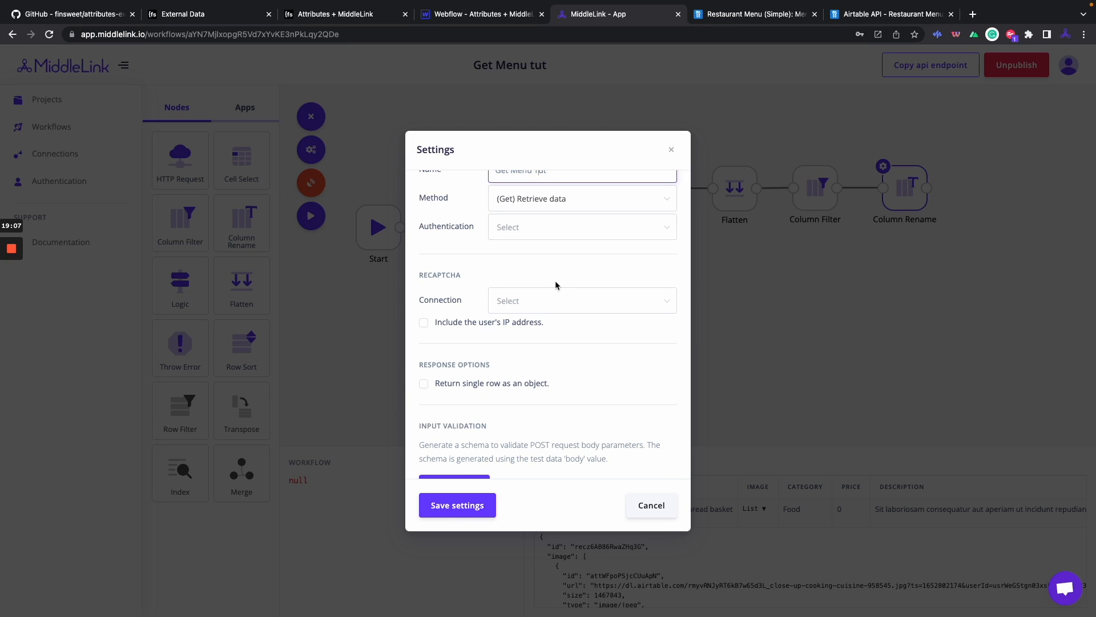
scroll(555, 283, "down", 1)
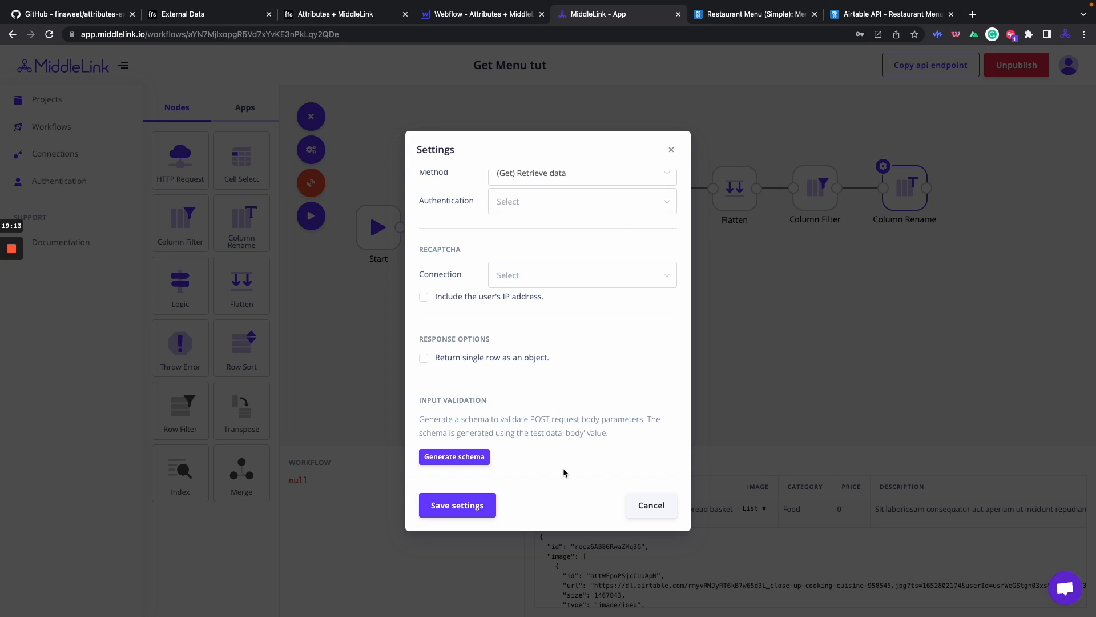
scroll(550, 333, "up", 3)
scroll(538, 225, "down", 3)
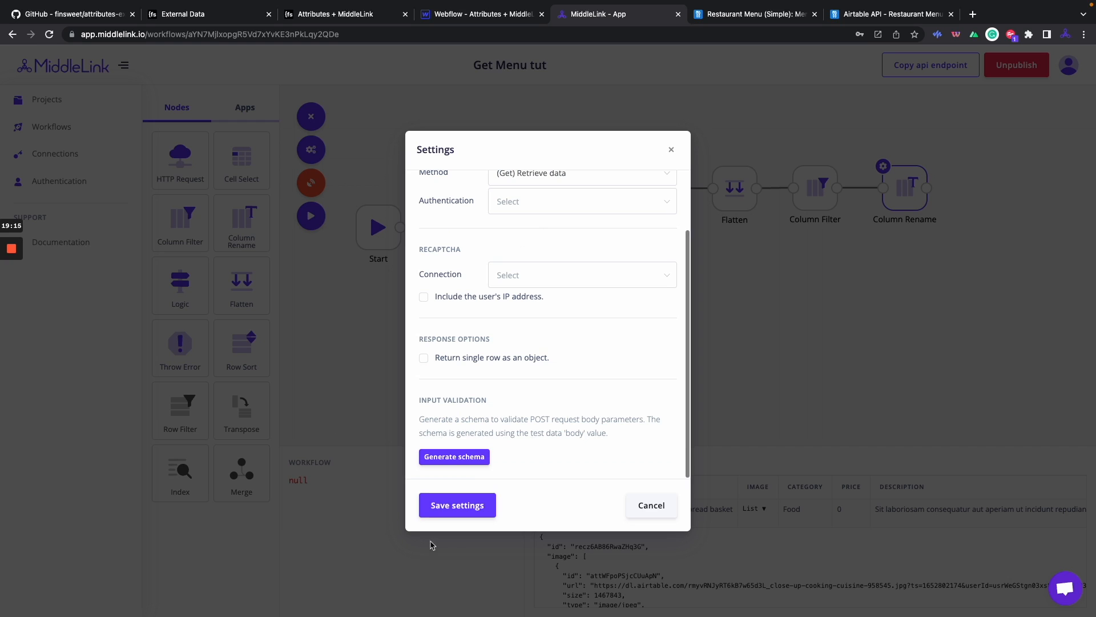
left_click(455, 505)
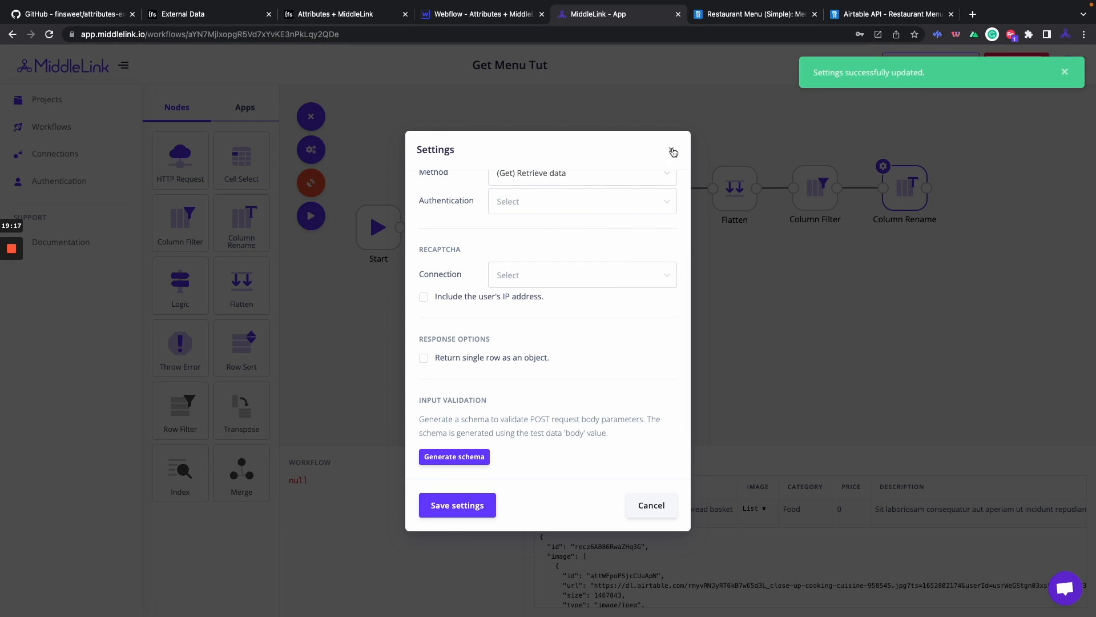
left_click(672, 149)
left_click(310, 216)
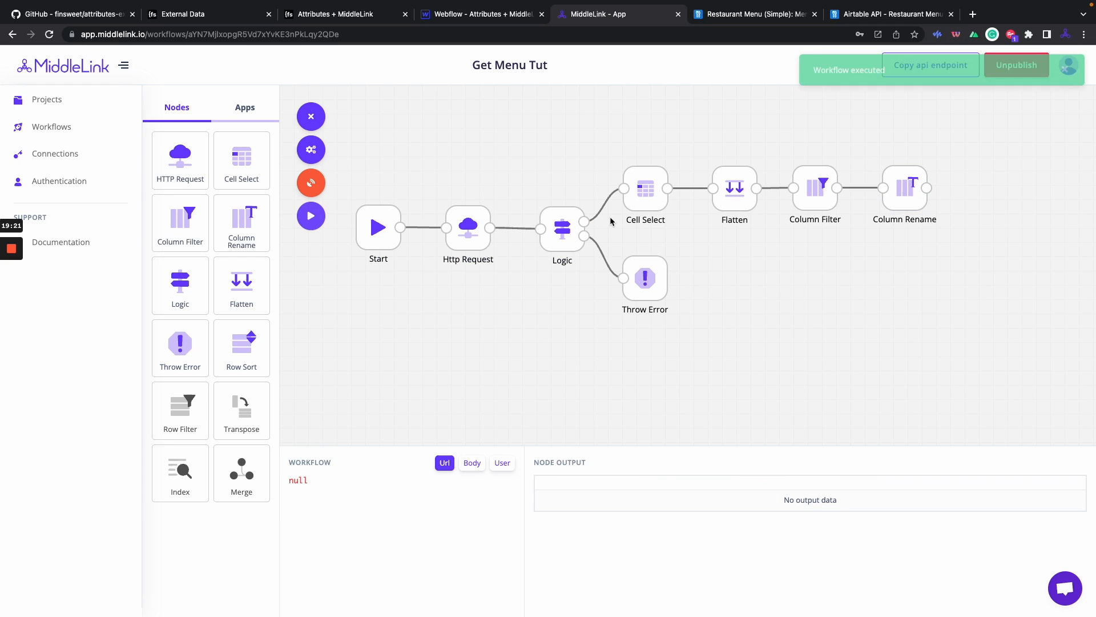
Check the Column Rename output lists all menu rows, then switch to the Airtable API docs.
left_click(911, 191)
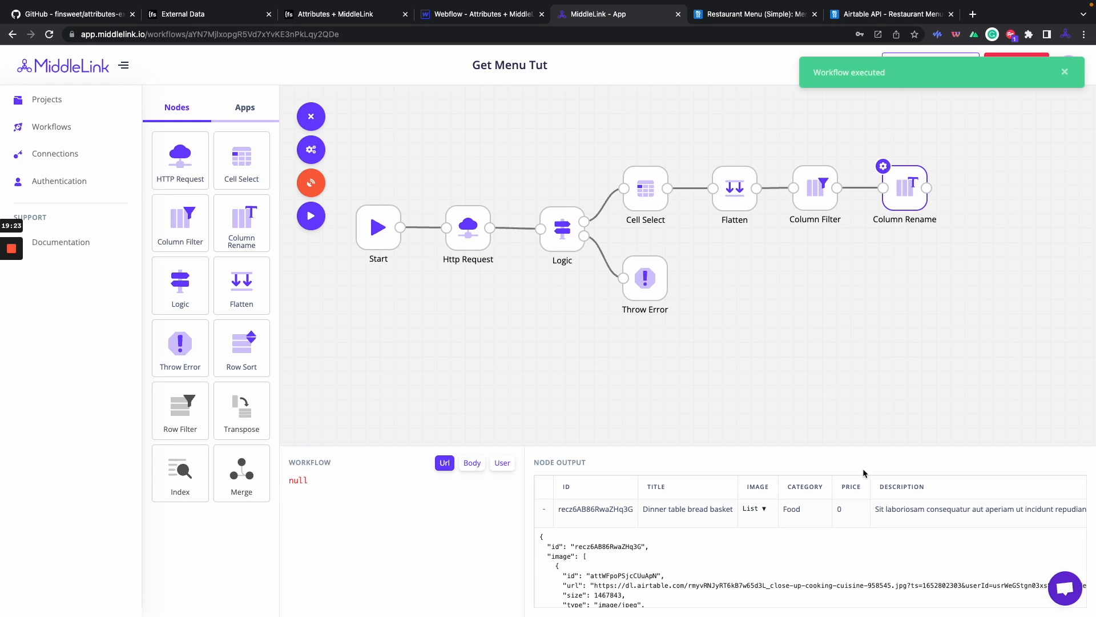
left_click(546, 513)
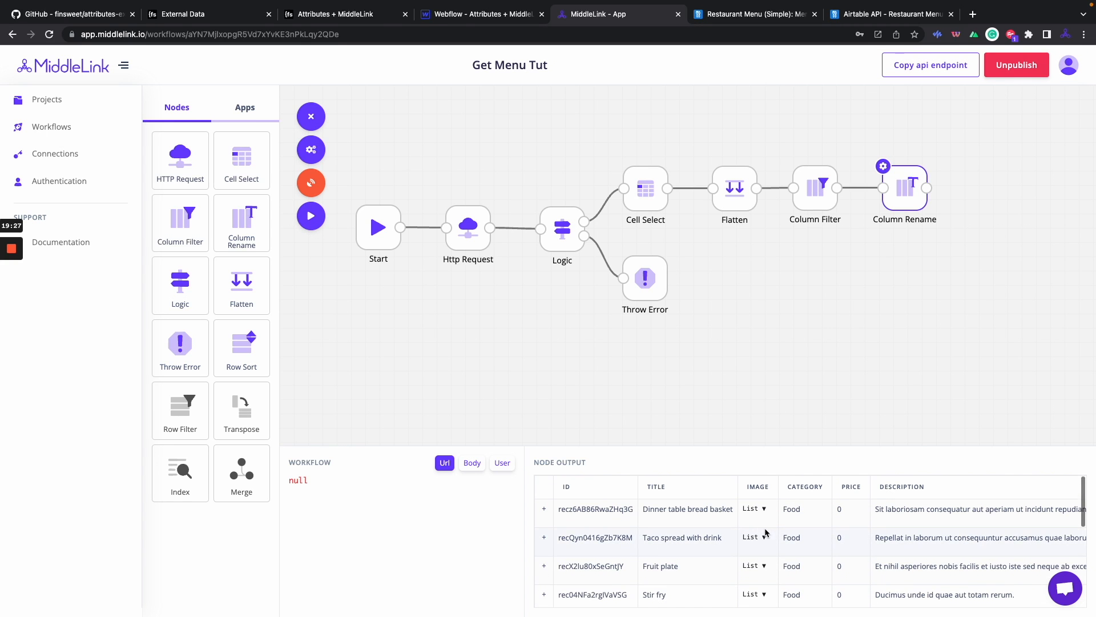
left_click(875, 17)
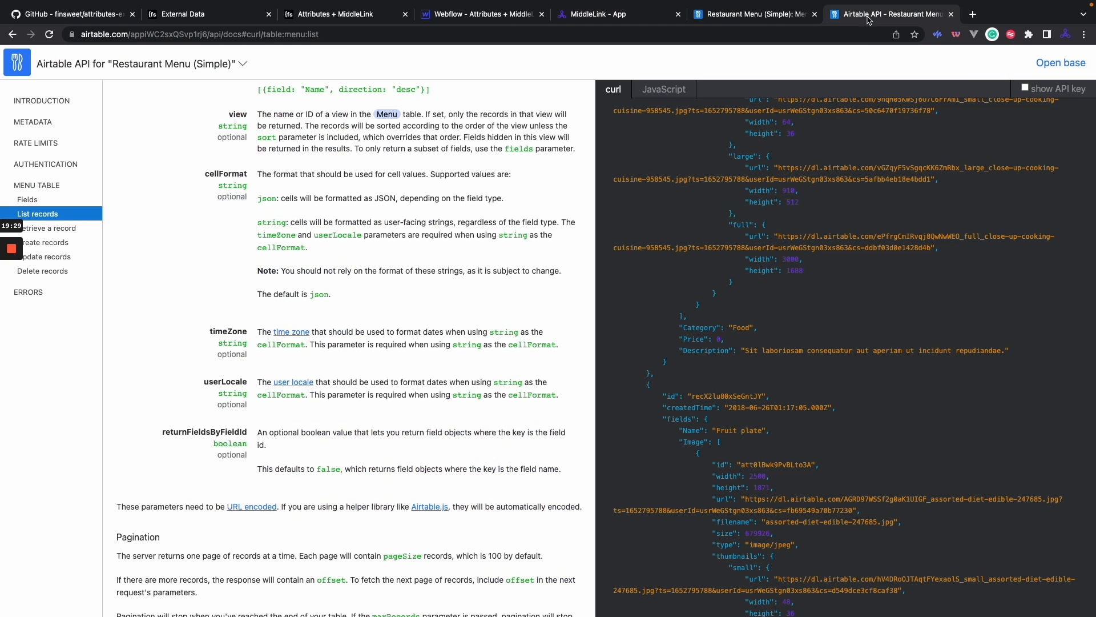
Check the food cards on the published Fs CMS Attributes + MiddleLink site, then go to the code editor.
left_click(495, 20)
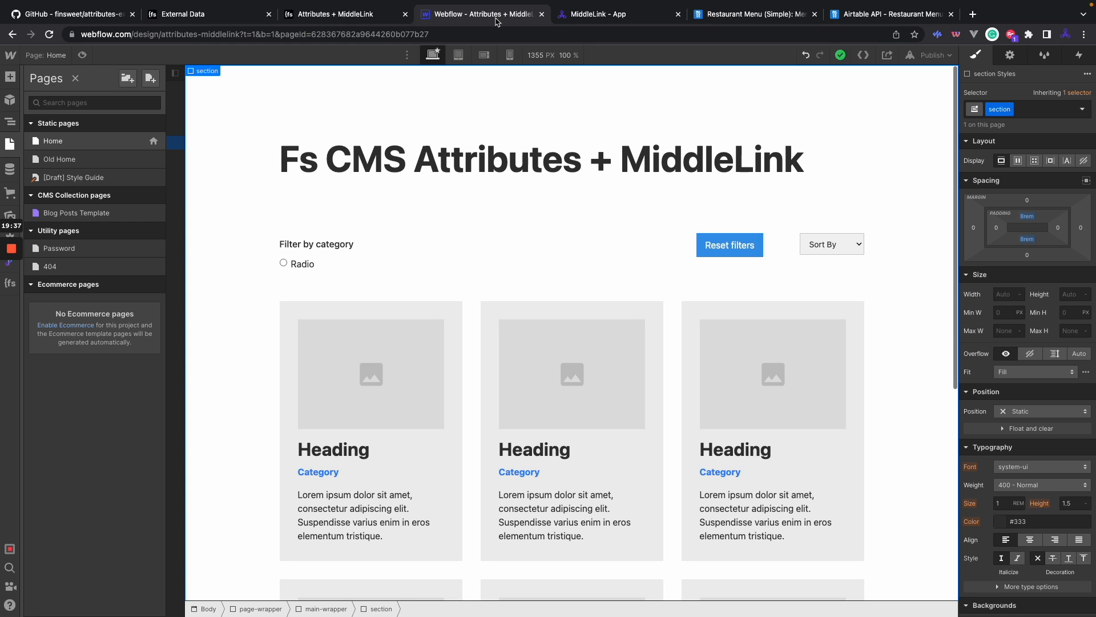
left_click(348, 14)
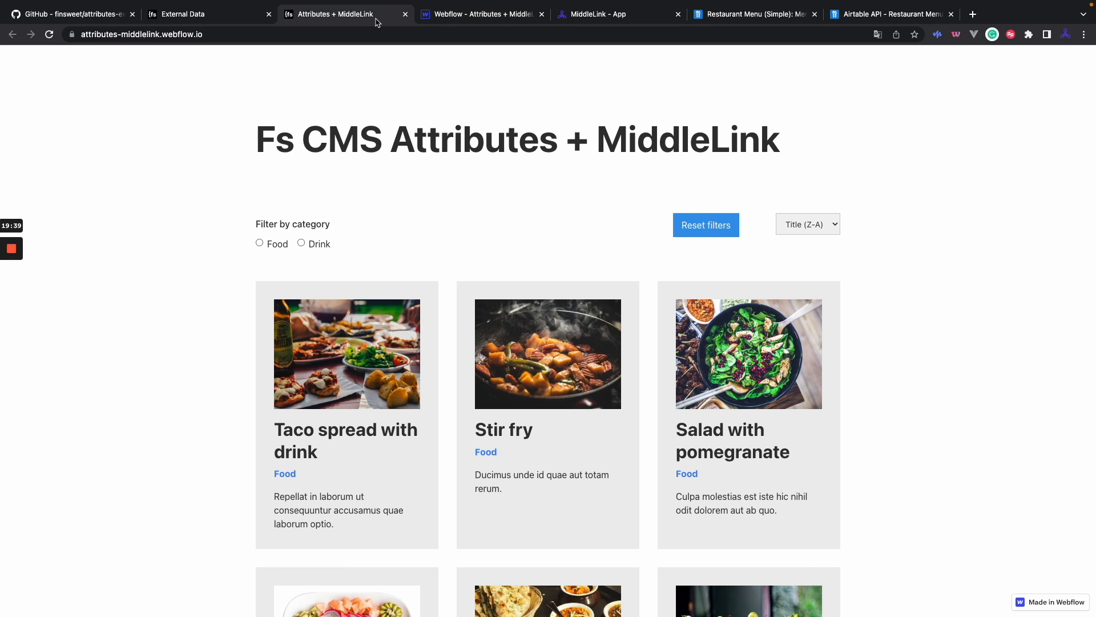
key("ctrl+Right")
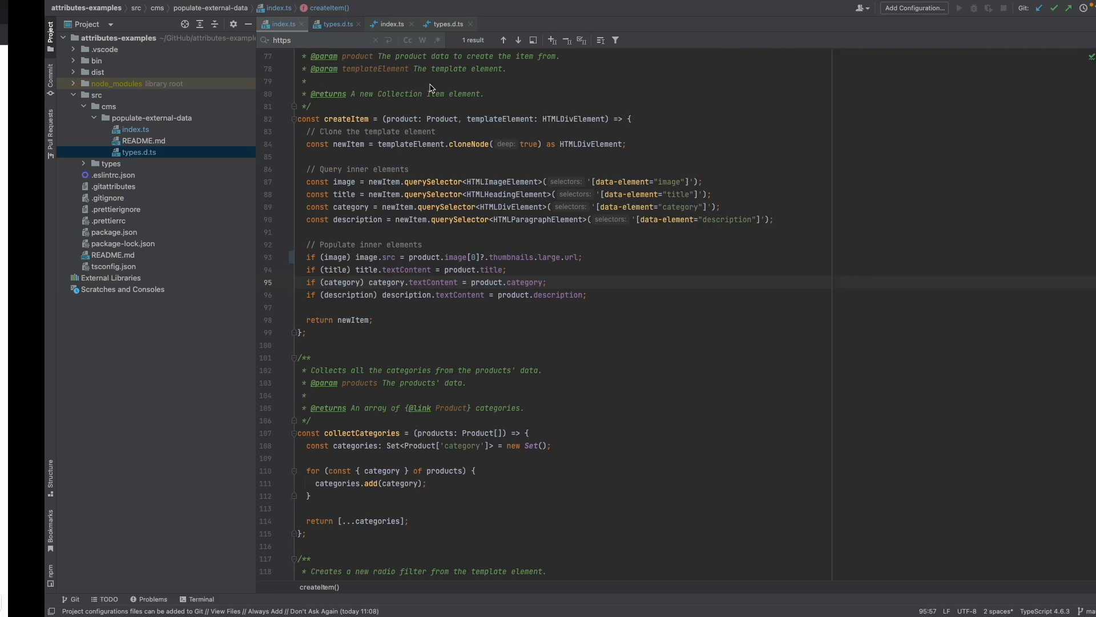
Review the createItem function in index.ts, then return to the browser.
scroll(615, 107, "up", 1)
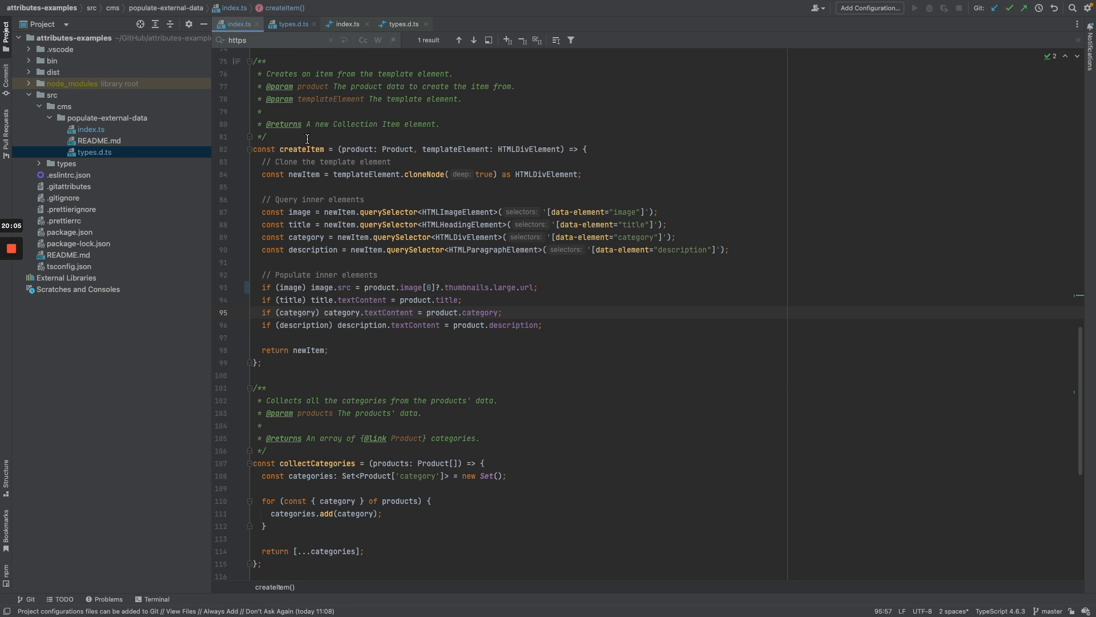
key("super+Tab")
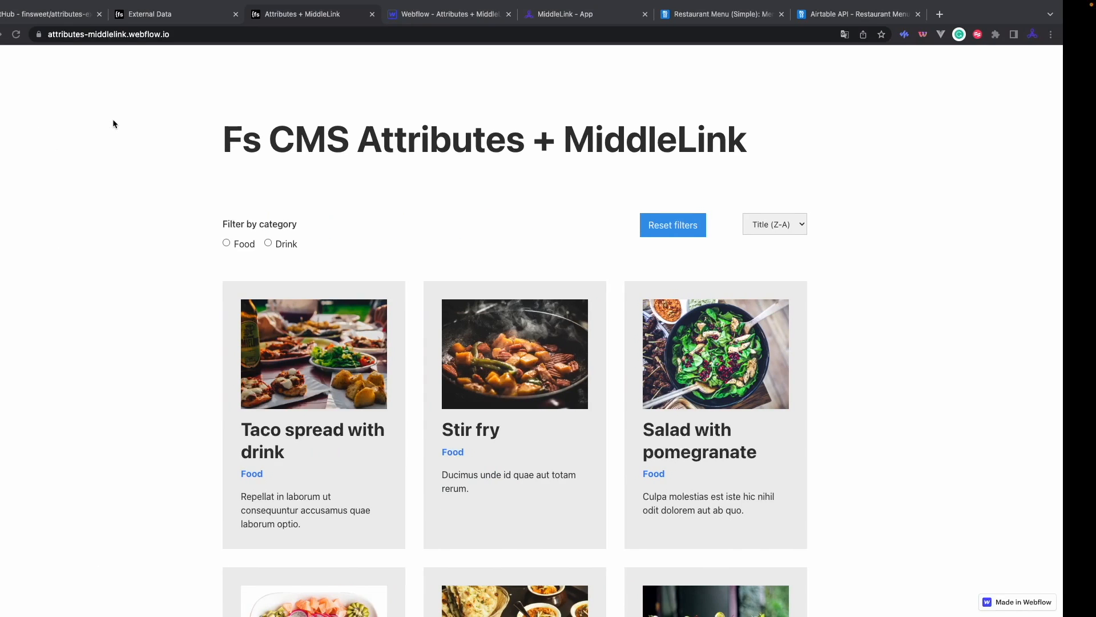
Read the How to start section of the attributes-examples README on GitHub, then return to WebStorm.
left_click(64, 14)
scroll(156, 230, "down", 1)
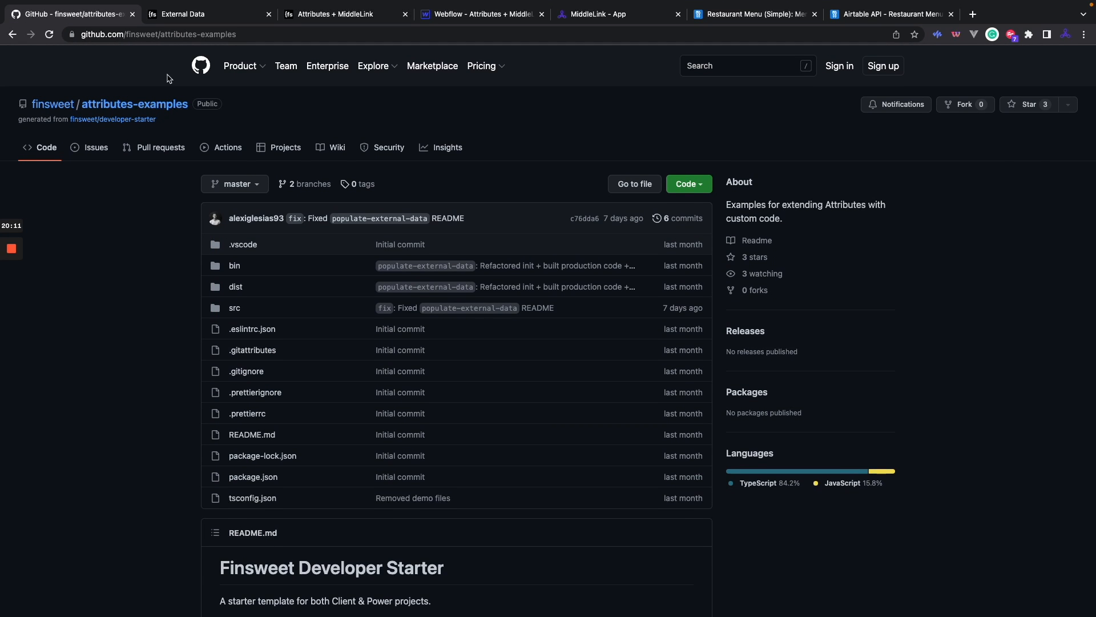
scroll(150, 70, "down", 1)
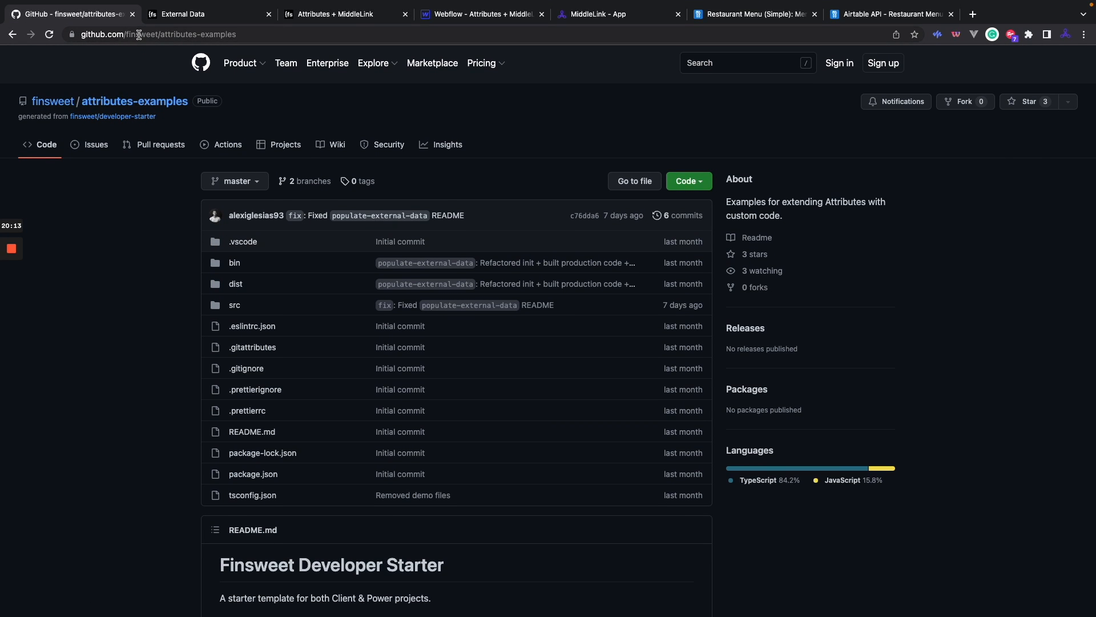
scroll(144, 280, "up", 1)
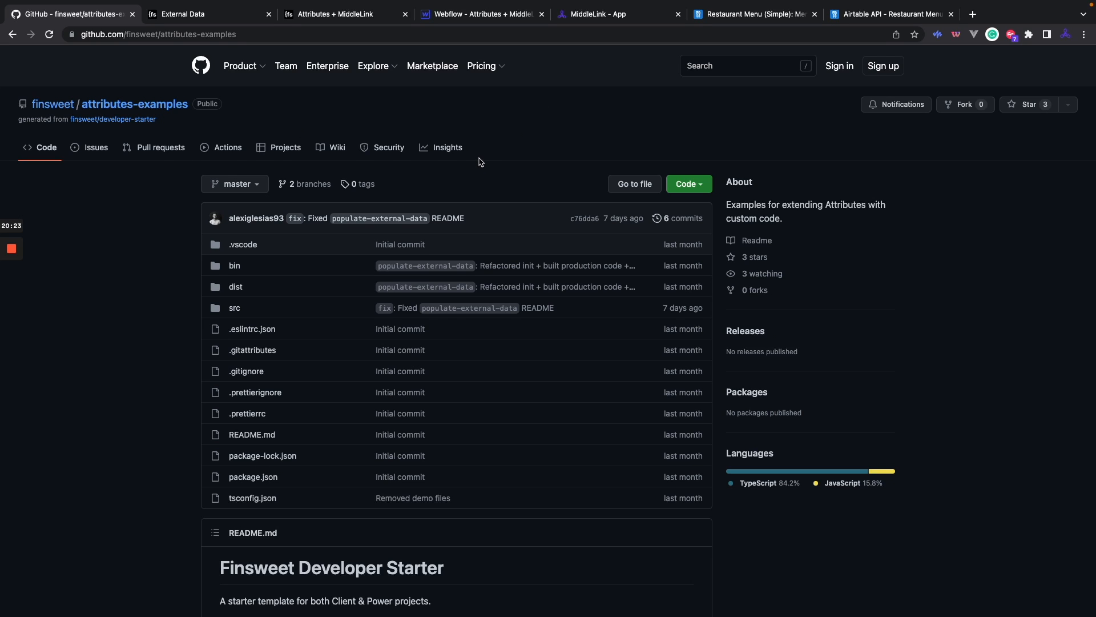
scroll(476, 342, "down", 10)
scroll(478, 345, "up", 1)
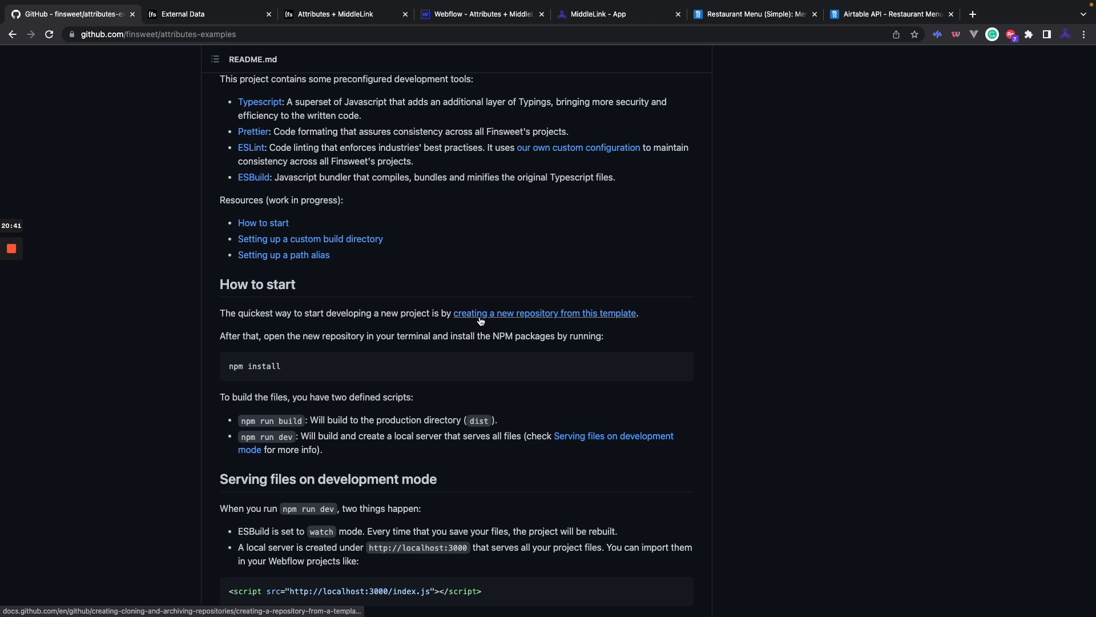
key("ctrl+Right")
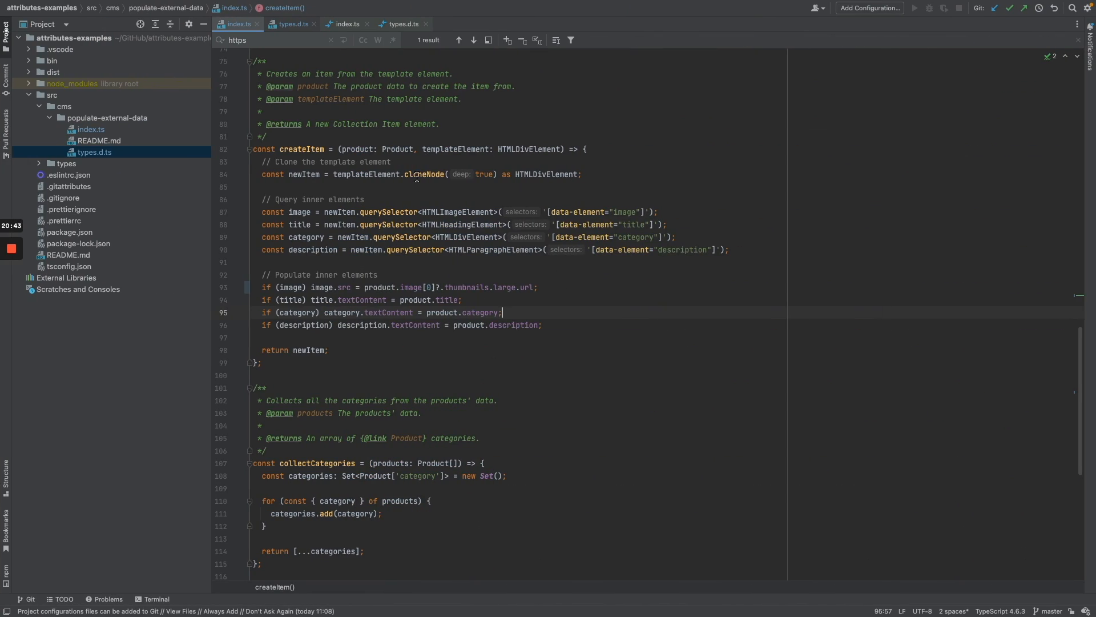
Dismiss the cloneNode documentation popup and open the index.ts diff against the earlier commit.
mouse_move(421, 178)
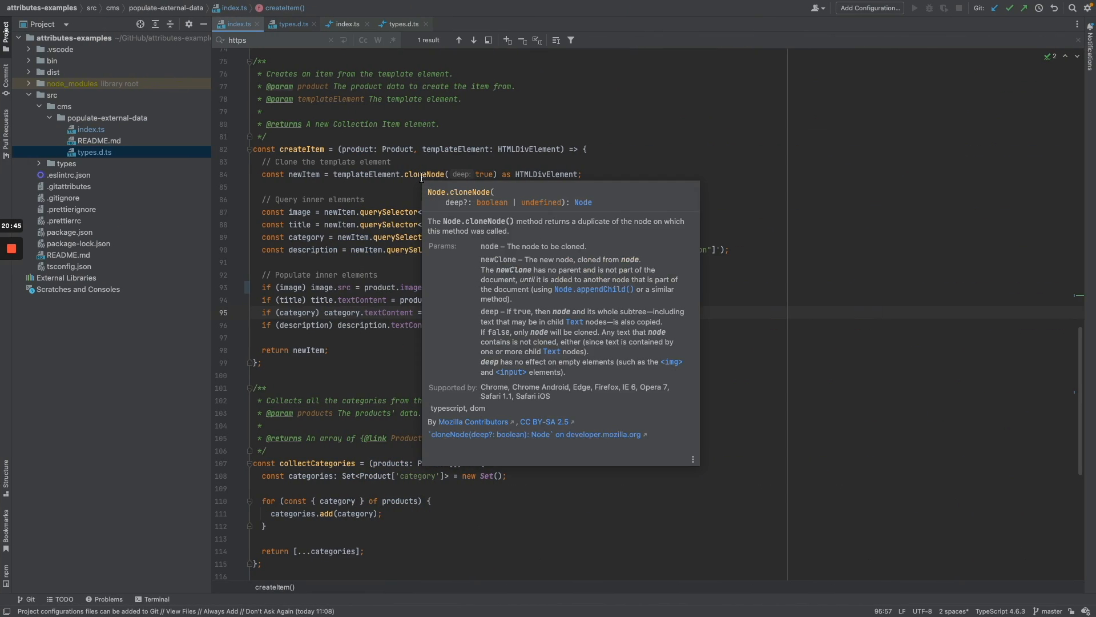
left_click(629, 174)
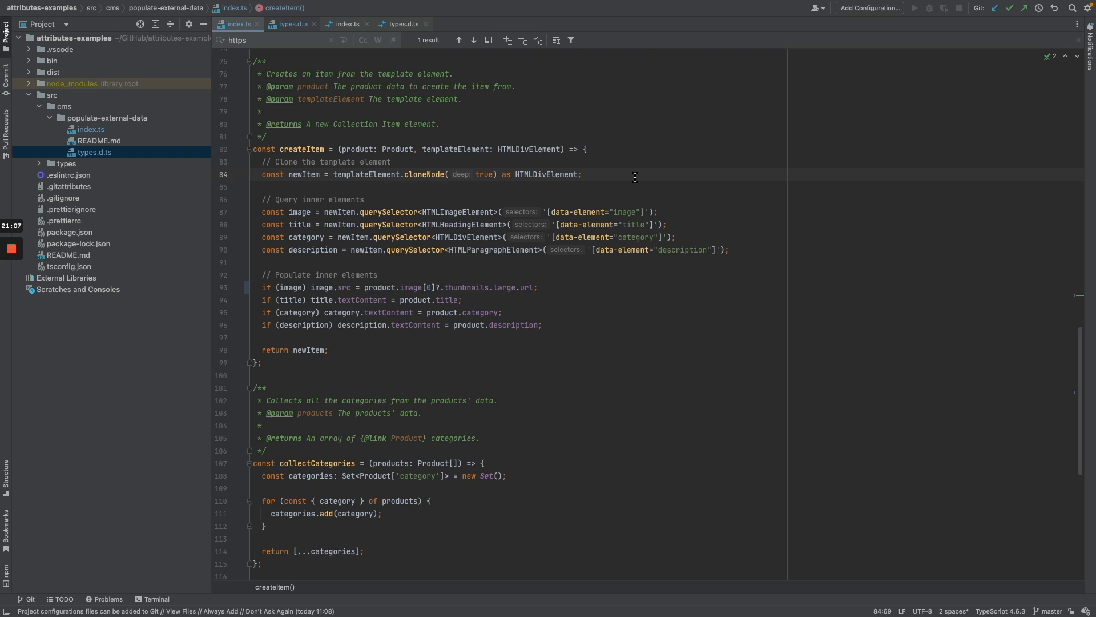
left_click(347, 24)
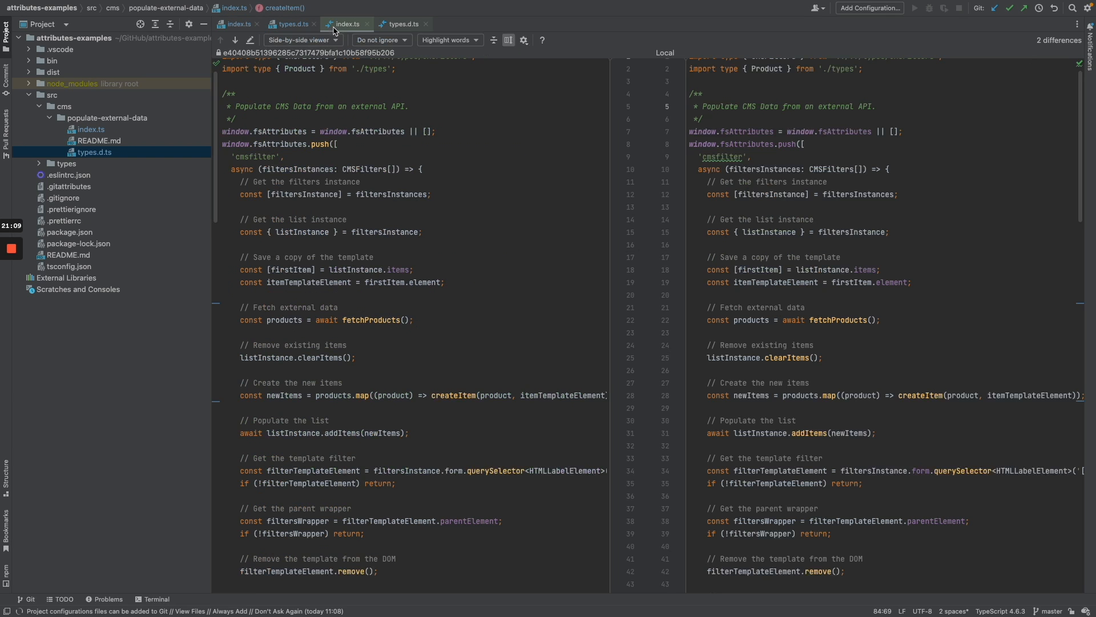
Open the types.d.ts diff and highlight Product's id changing from number to string.
left_click(402, 24)
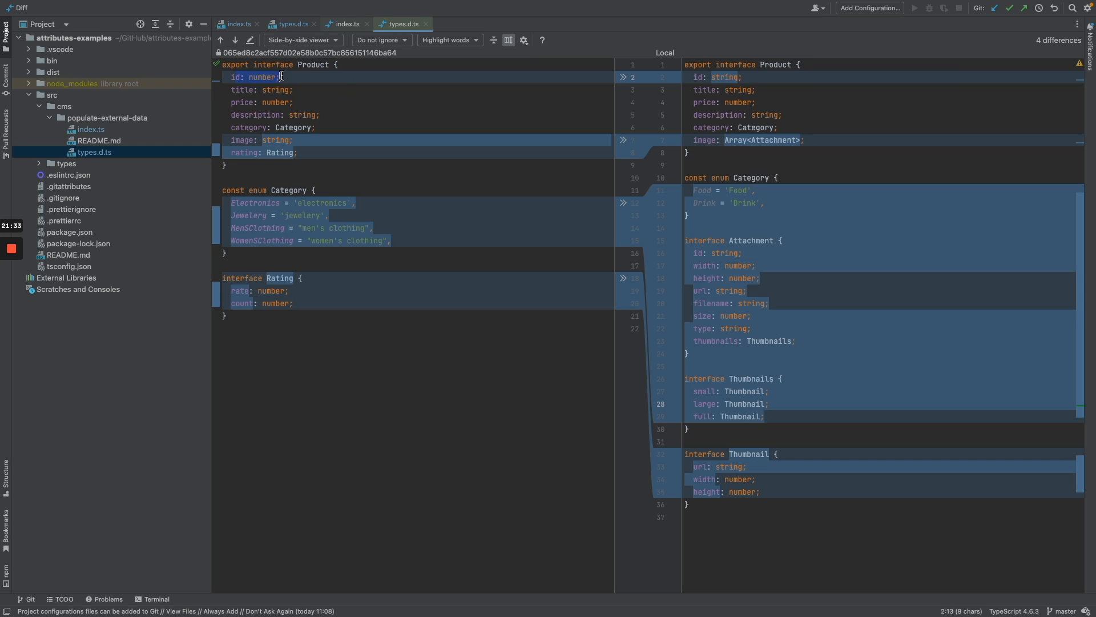
left_click_drag(234, 77, 283, 77)
left_click(284, 76)
left_click(746, 78)
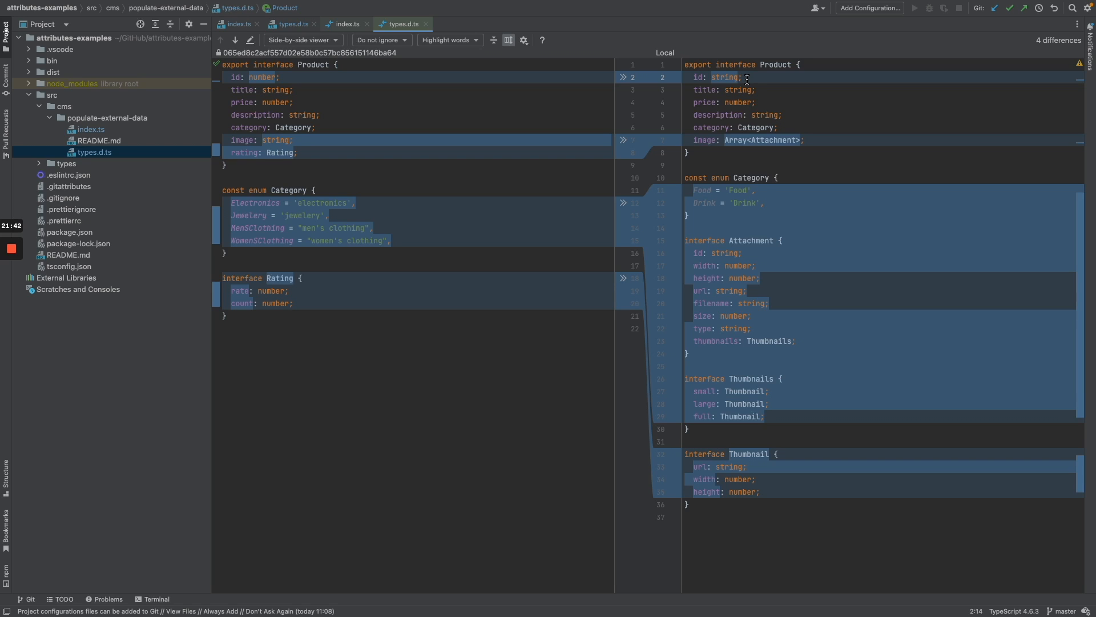
left_click(695, 79)
left_click(742, 79)
Highlight the new Food/Drink Category enum and Product's new image field.
left_click_drag(707, 214, 685, 178)
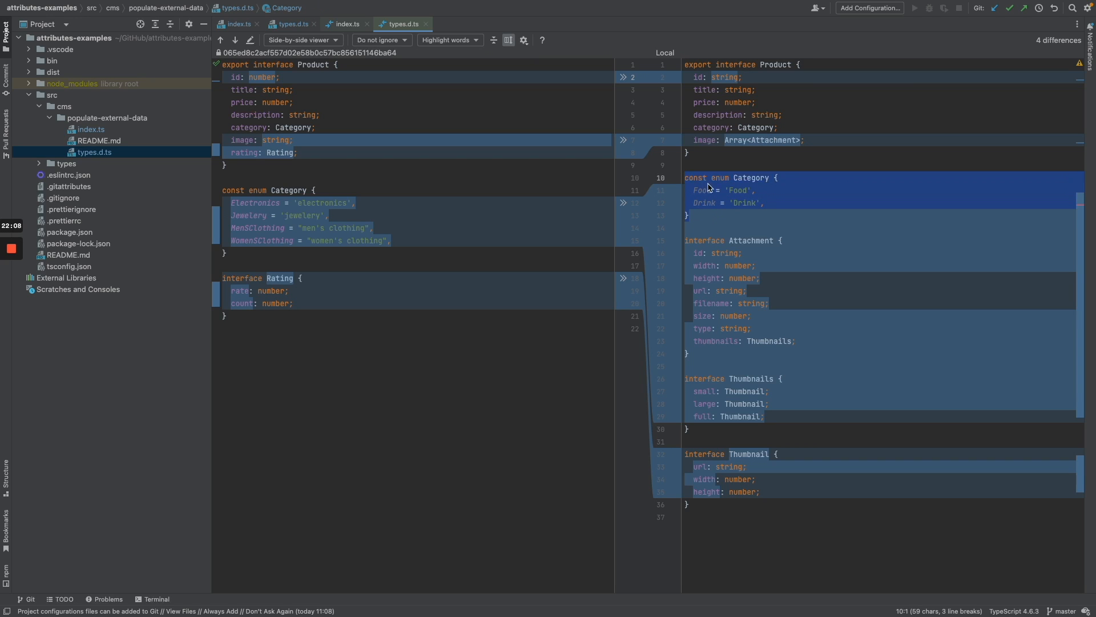
left_click(707, 214)
left_click(706, 140)
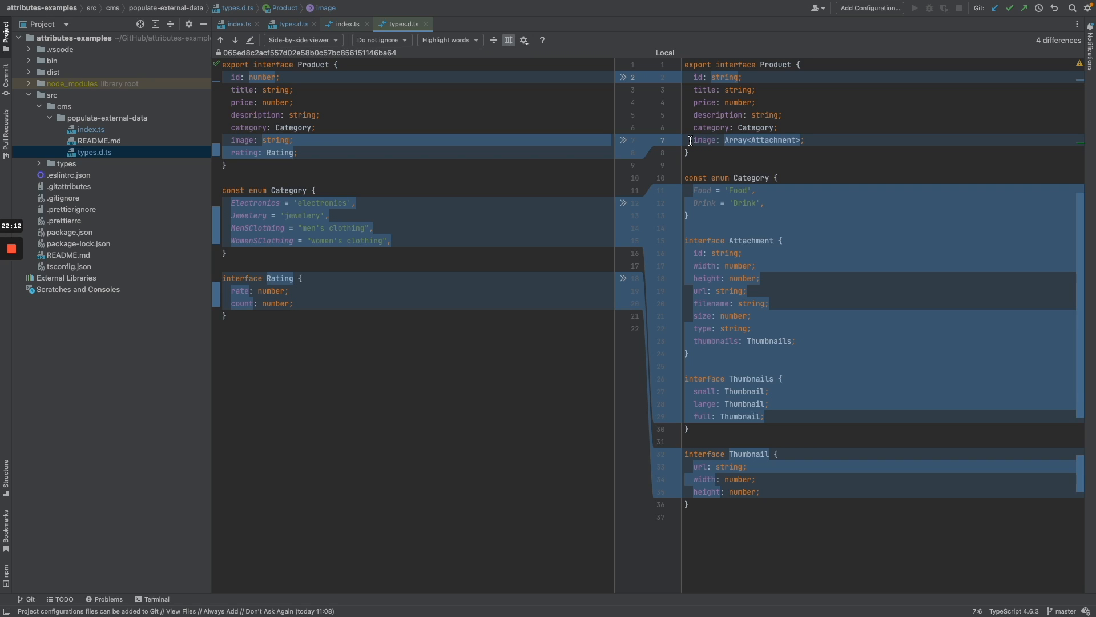
left_click_drag(293, 141, 231, 144)
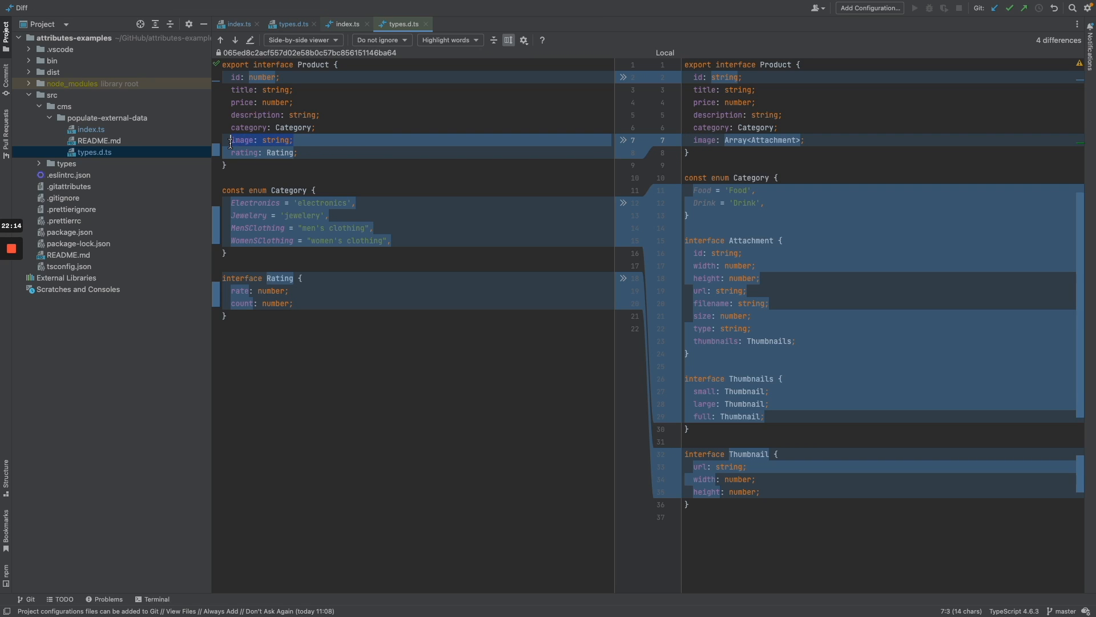
left_click(693, 141)
left_click_drag(725, 141, 800, 141)
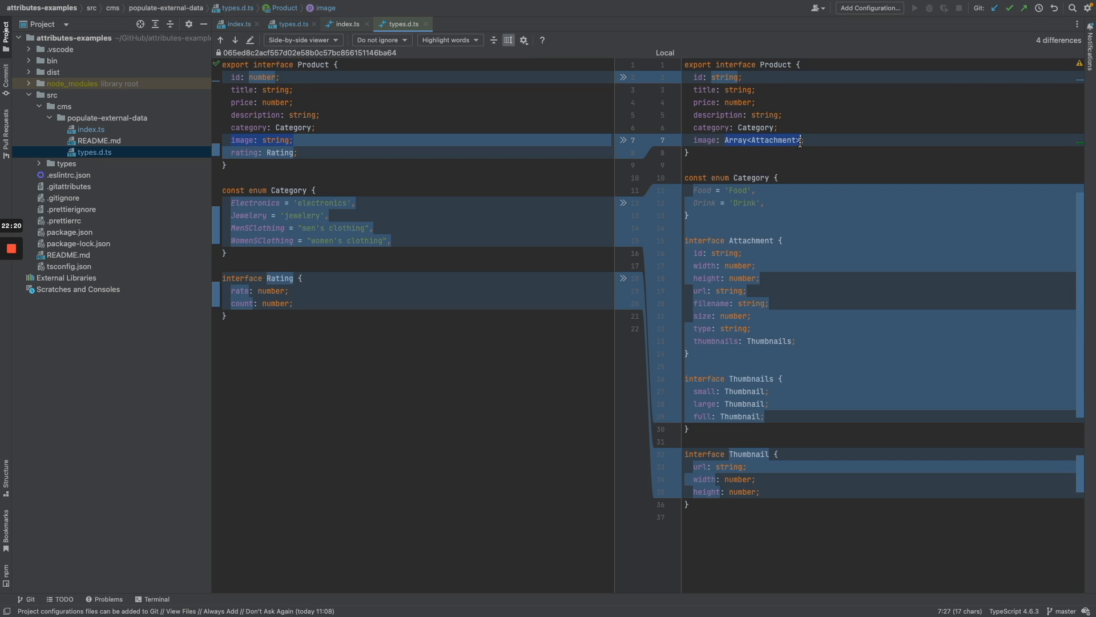
mouse_move(798, 145)
left_click(788, 227)
left_click_drag(698, 355, 730, 241)
left_click(731, 241)
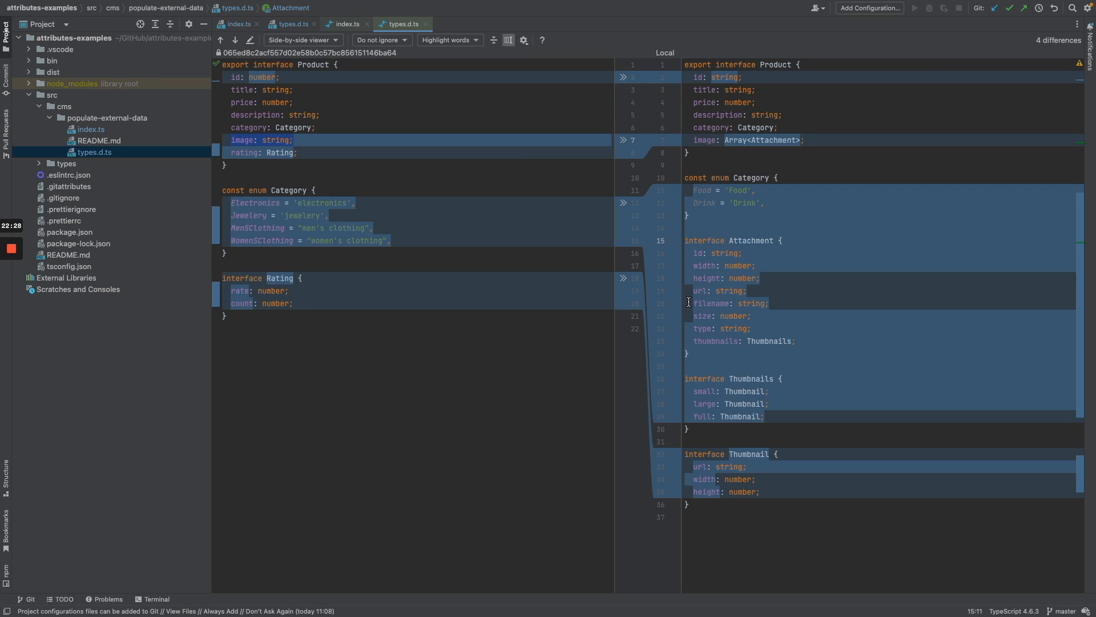
left_click(693, 342)
double_click(768, 341)
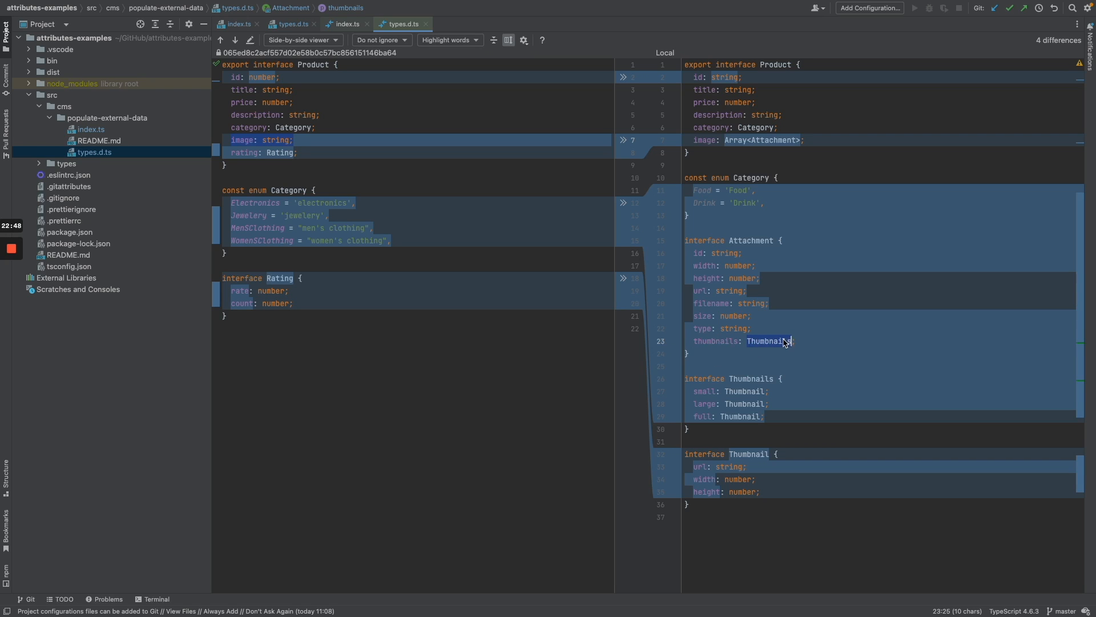
left_click(693, 392)
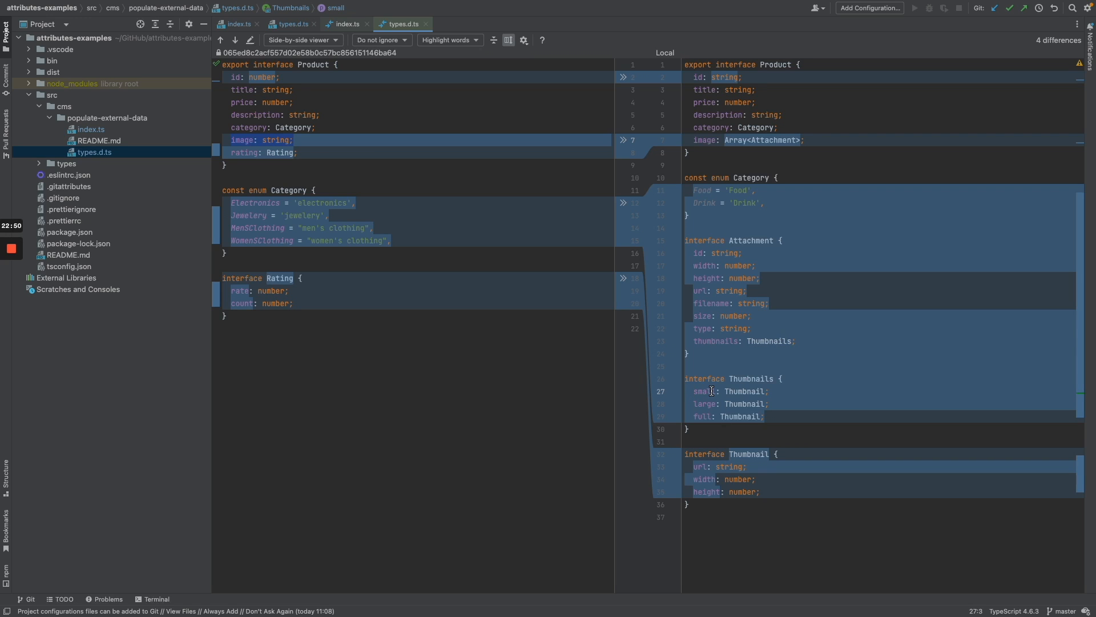
left_click(704, 416)
left_click(726, 392)
left_click_drag(733, 392, 764, 392)
double_click(700, 466)
key("Down")
key("Down")
left_click(732, 156)
In the index.ts diff, replace fetchProducts' fakestoreapi.com/products URL with the pasted MiddleLink endpoint.
left_click(349, 24)
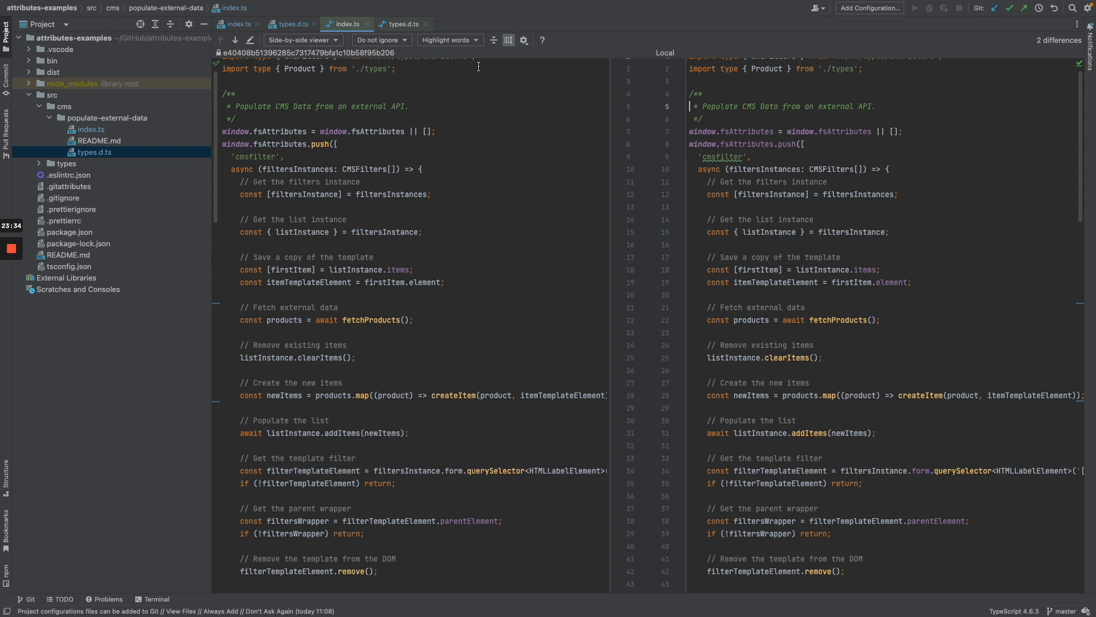
scroll(503, 140, "up", 1)
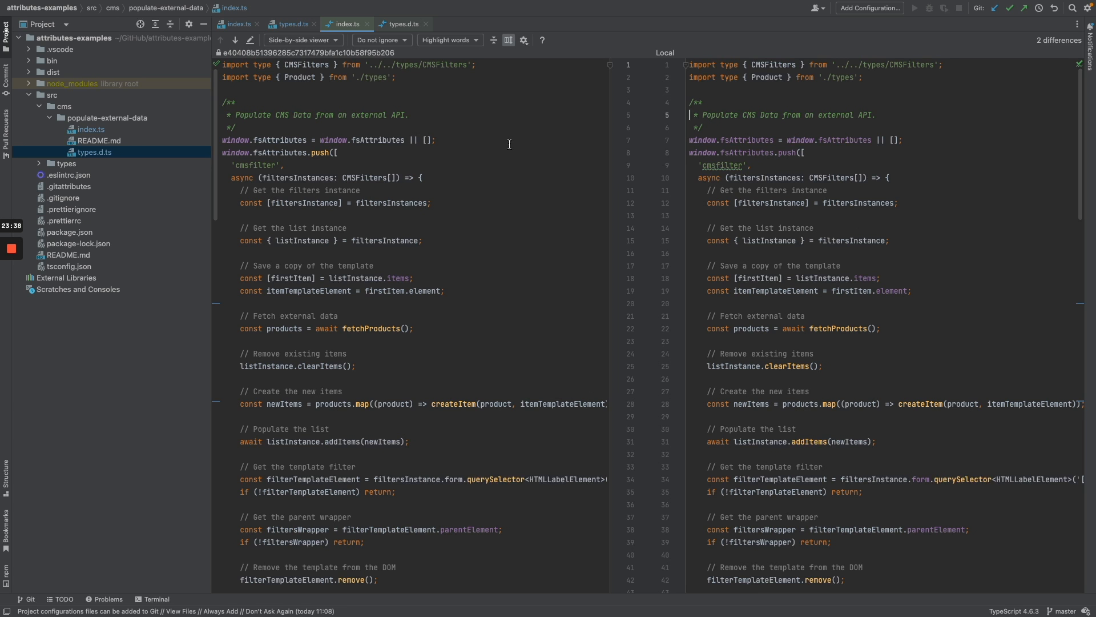
scroll(505, 143, "down", 5)
scroll(506, 146, "down", 12)
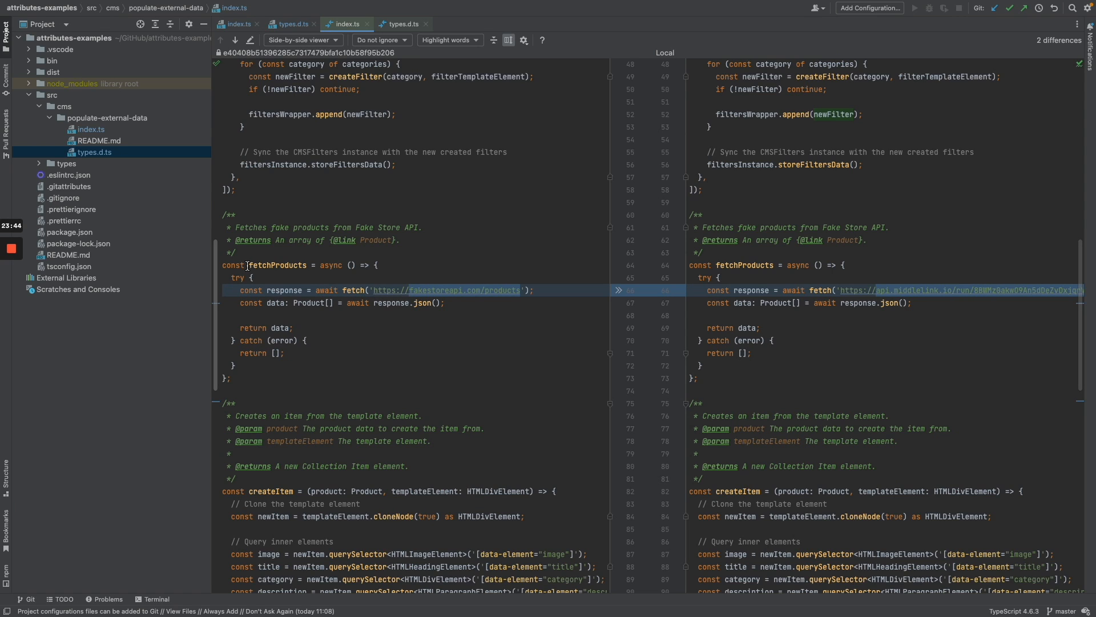
left_click_drag(250, 265, 306, 264)
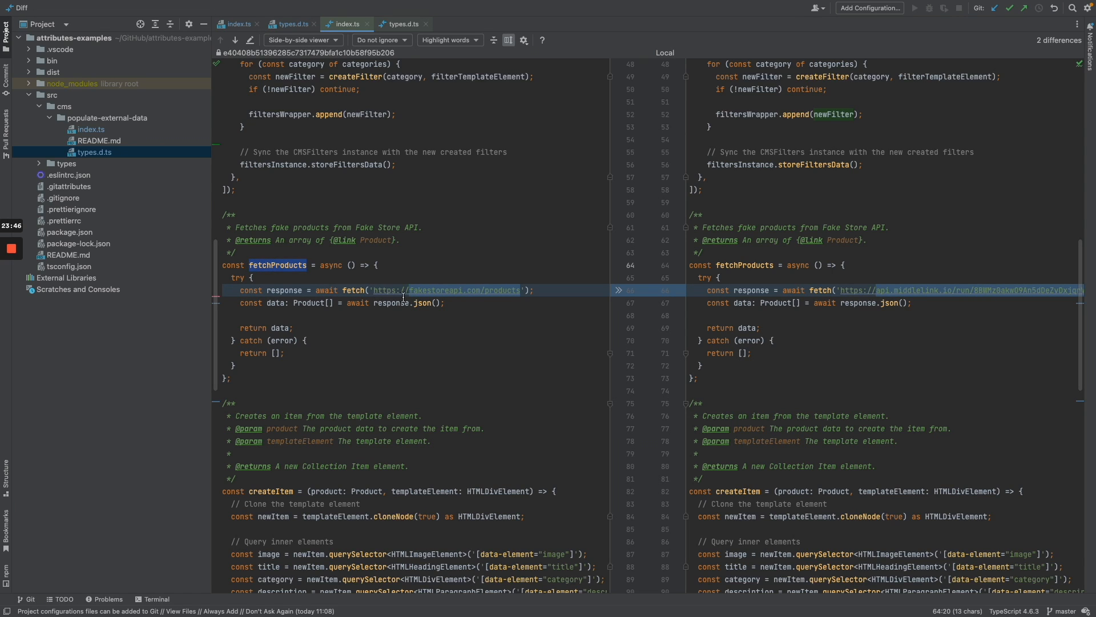
left_click_drag(372, 290, 520, 291)
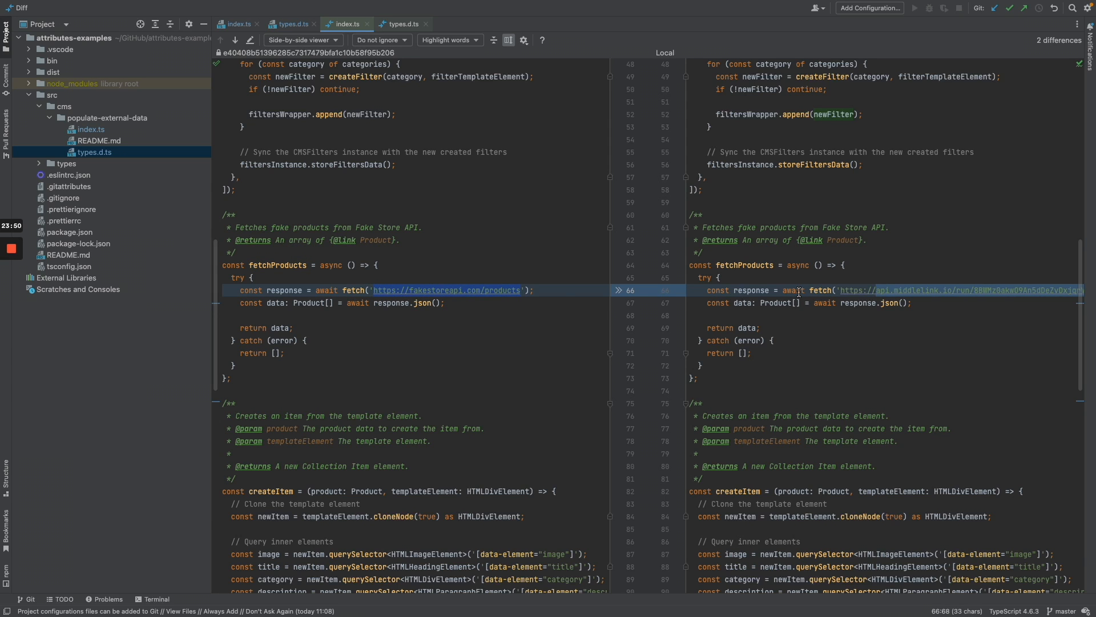
scroll(799, 291, "right", 3)
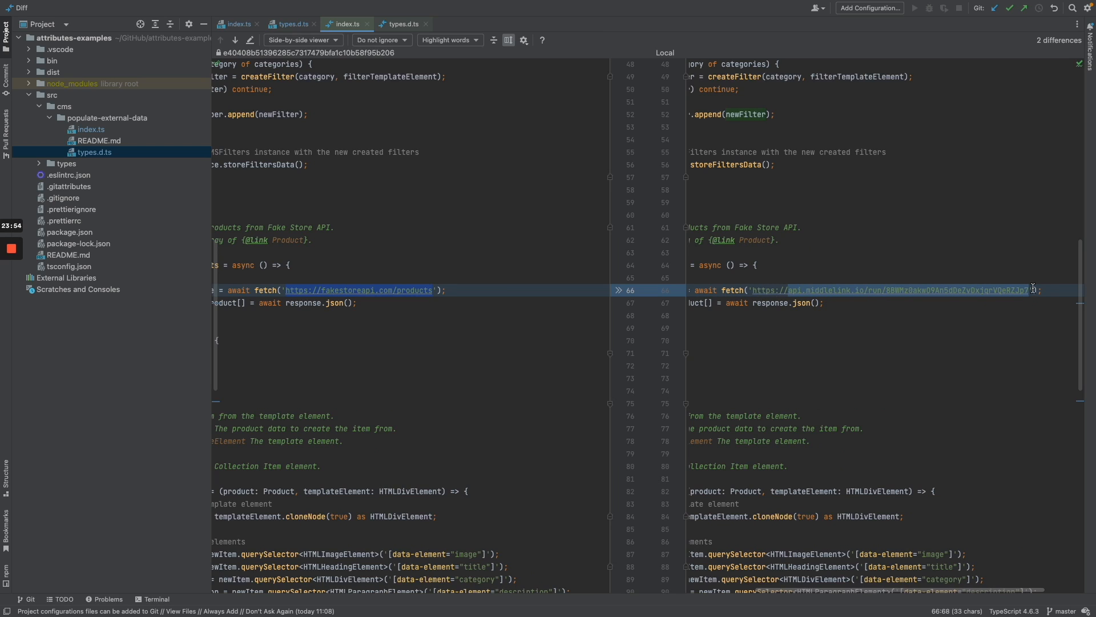
left_click_drag(1030, 291, 754, 292)
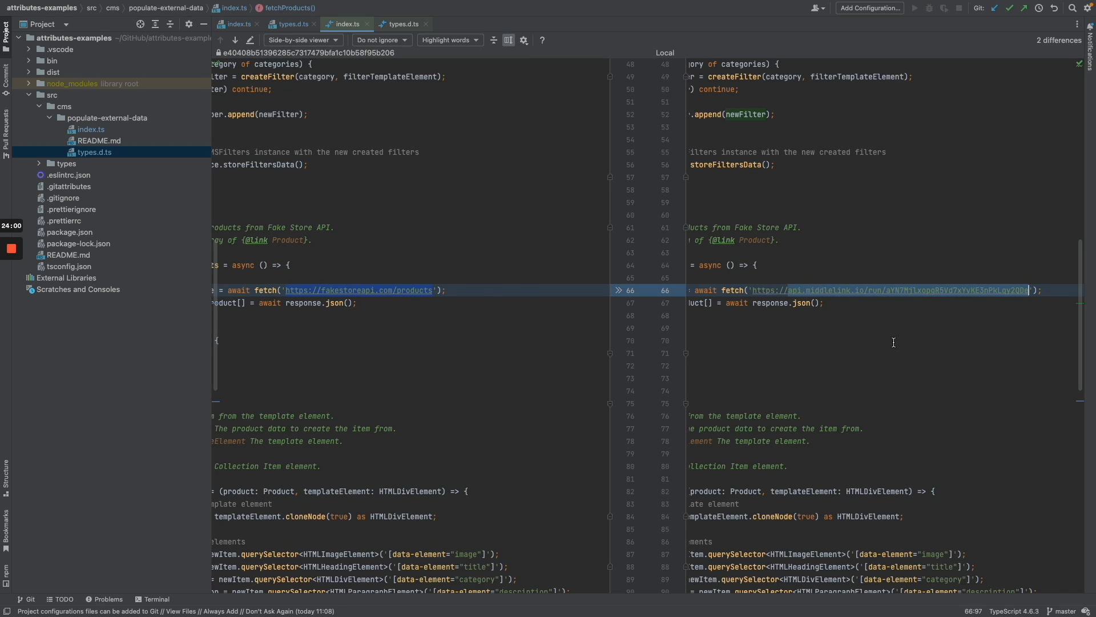
scroll(893, 342, "left", 5)
scroll(893, 343, "down", 8)
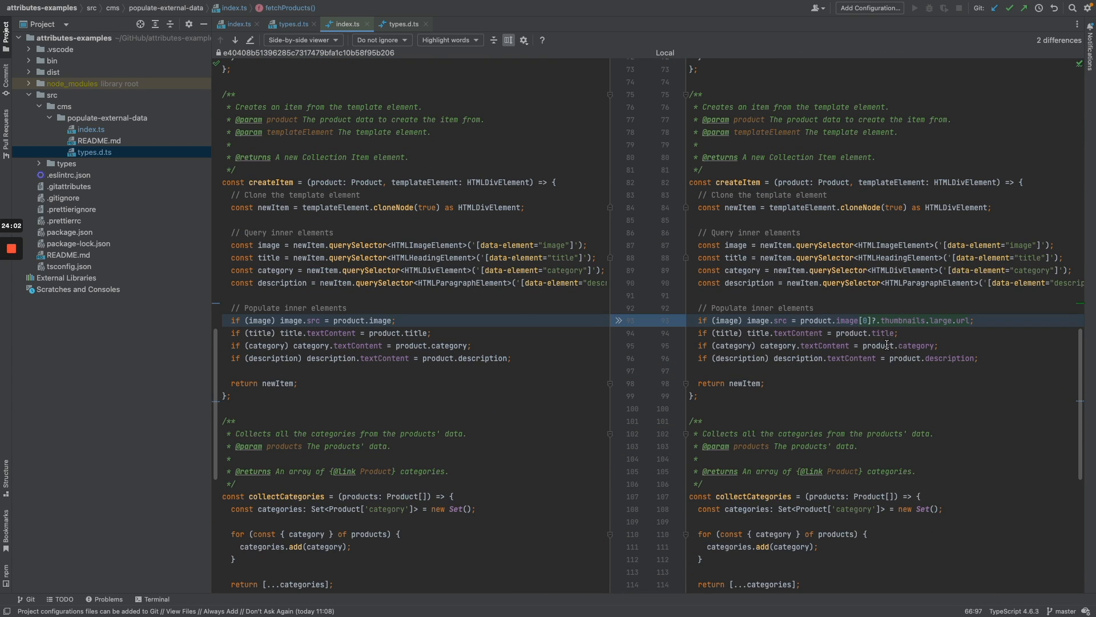
Inspect createItem's image line, now reading thumbnails[0].large.url instead of product.image.
double_click(249, 182)
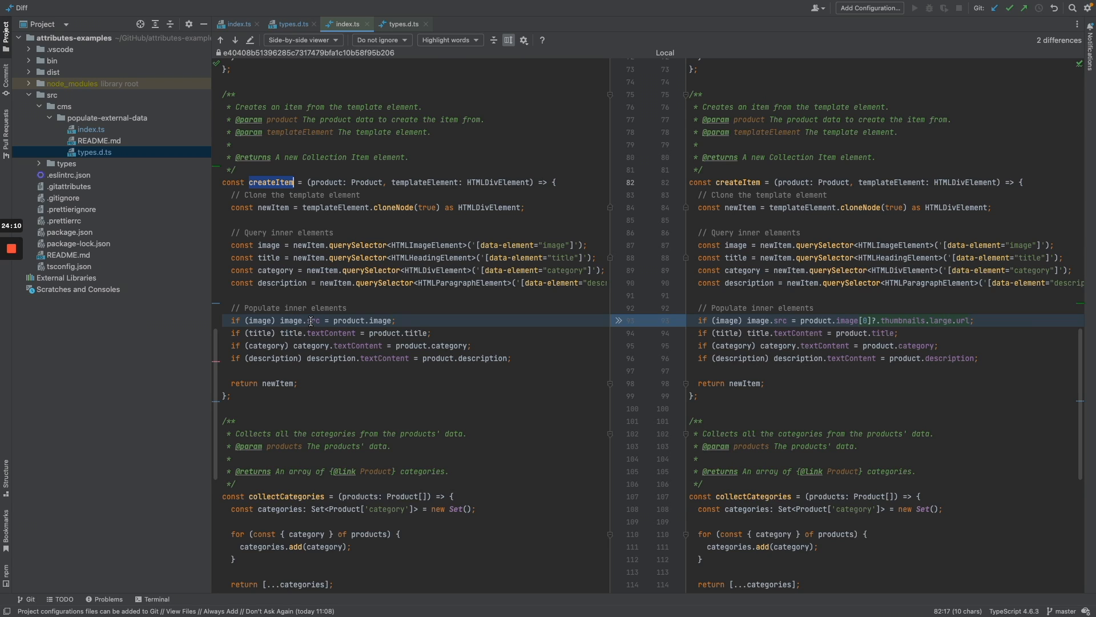
left_click_drag(333, 320, 391, 320)
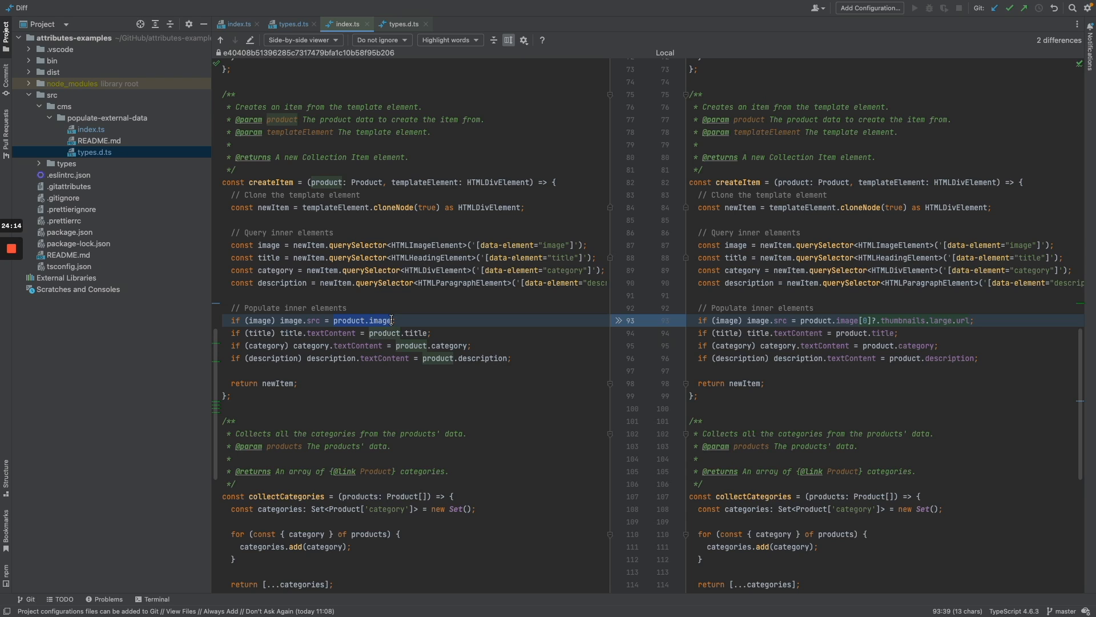
scroll(392, 320, "right", 1)
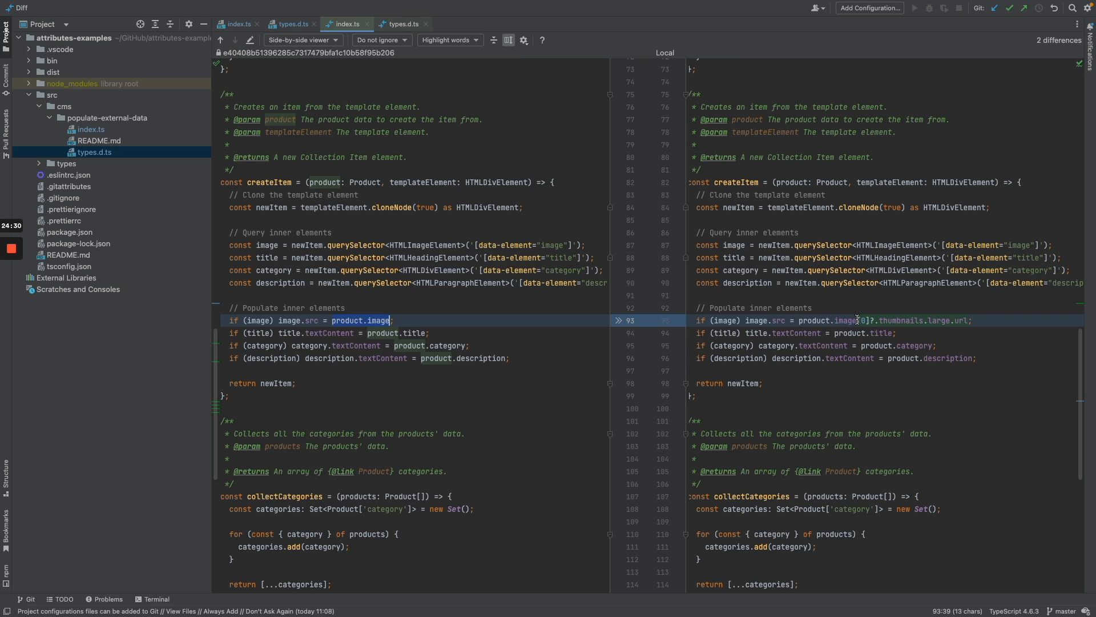
left_click_drag(869, 321, 857, 322)
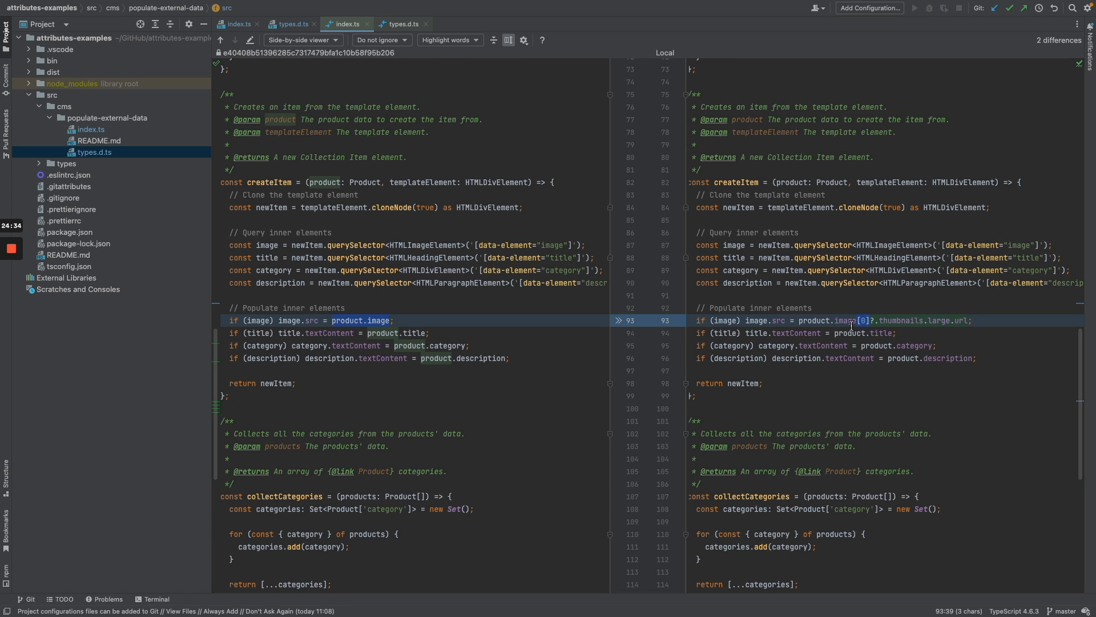
left_click_drag(881, 321, 924, 321)
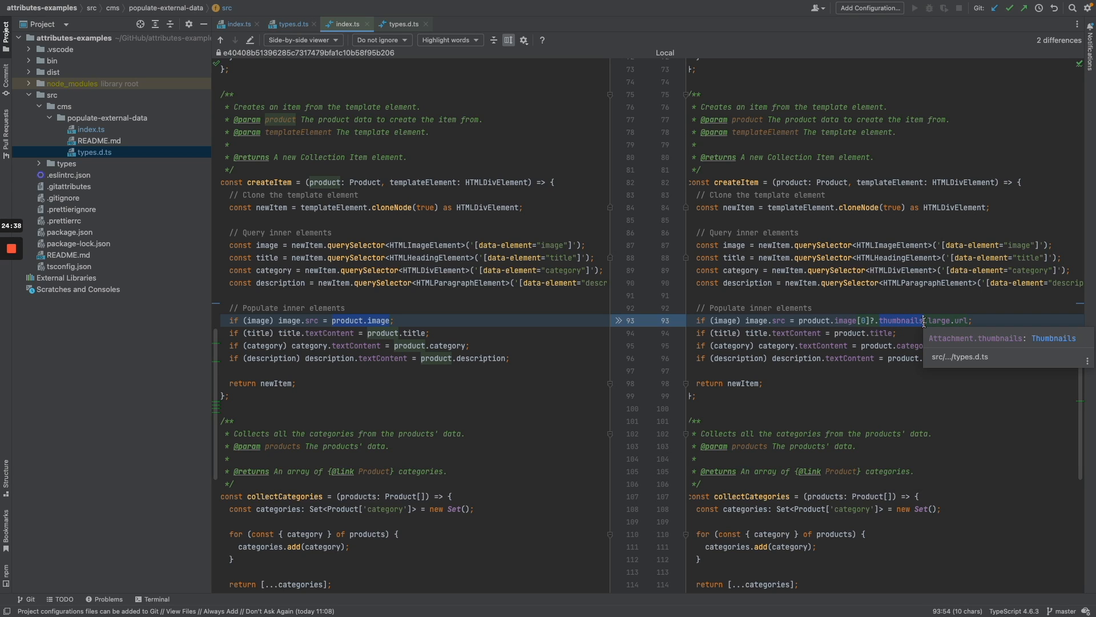
left_click(925, 320)
double_click(938, 320)
left_click_drag(957, 320, 967, 321)
left_click(974, 320)
Check the fetchProducts URL pointing at the MiddleLink endpoint, then switch to Chrome.
mouse_move(890, 326)
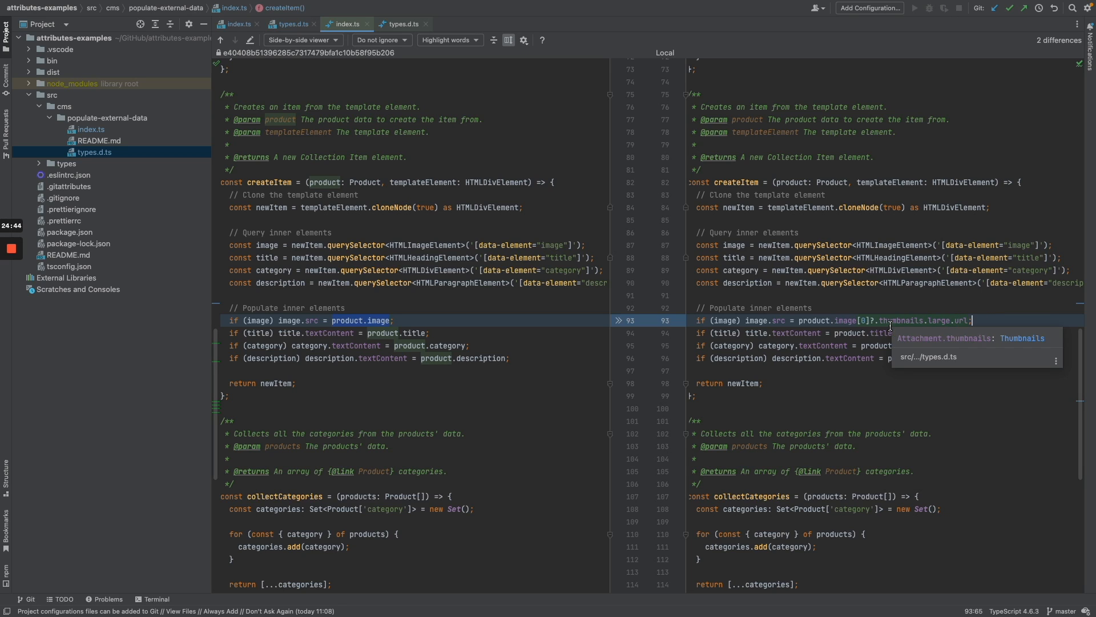
left_click(848, 320)
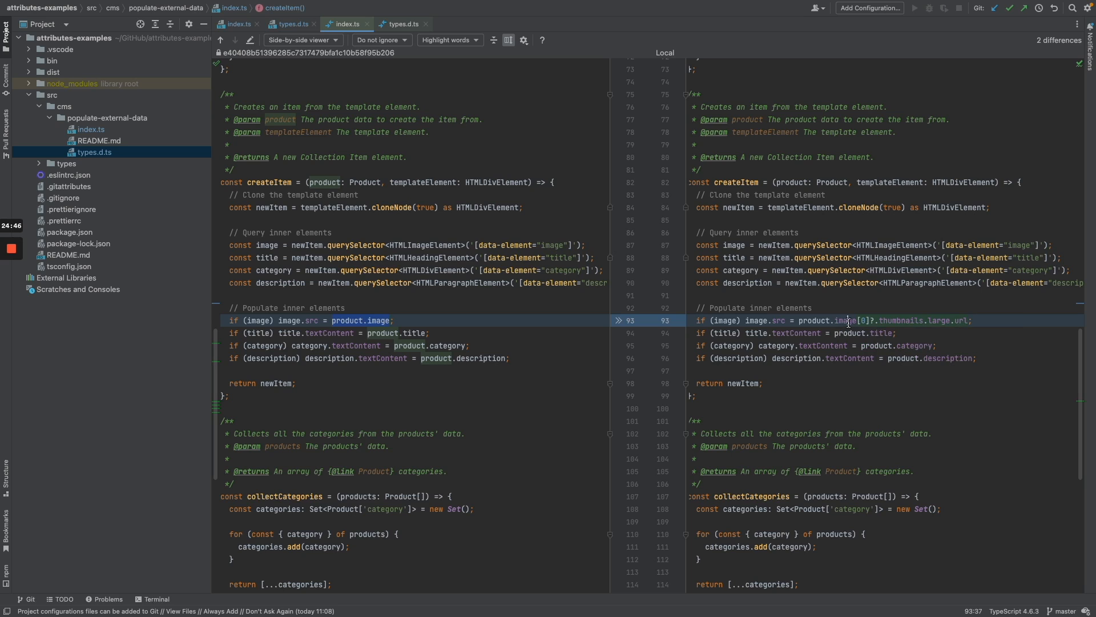
left_click(996, 321)
scroll(996, 320, "down", 5)
scroll(996, 320, "up", 10)
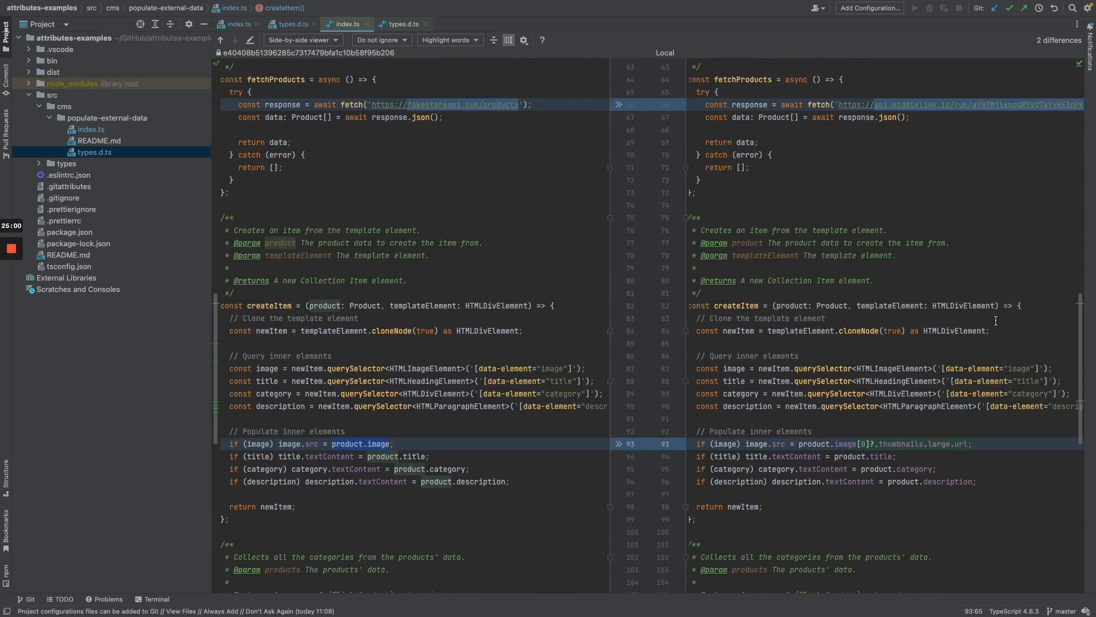
scroll(996, 321, "up", 1)
left_click(995, 320)
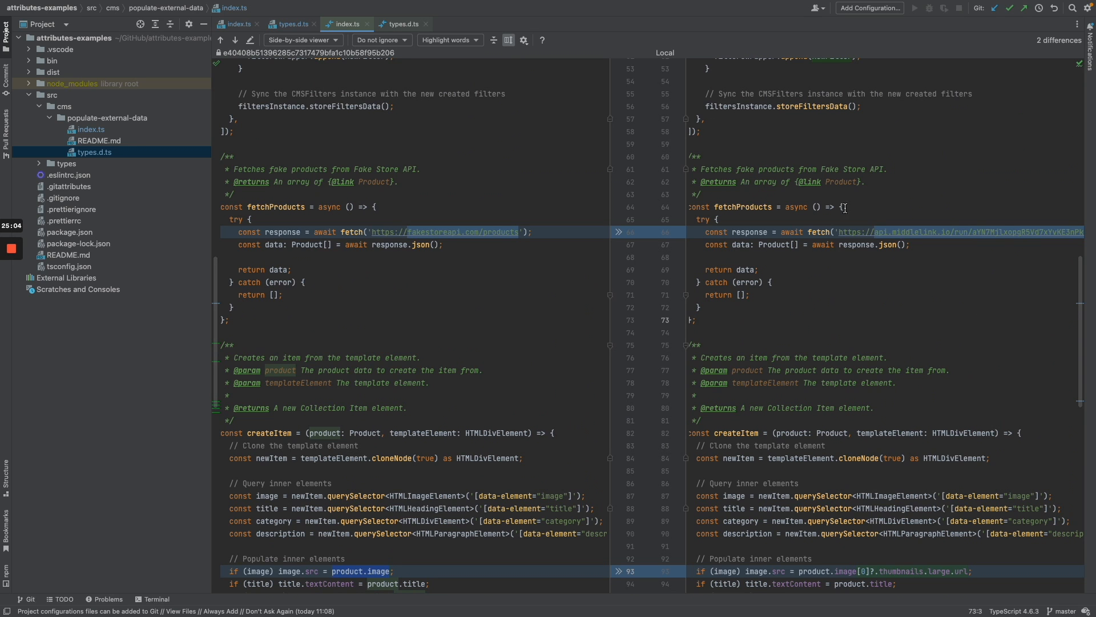
key("super+Tab")
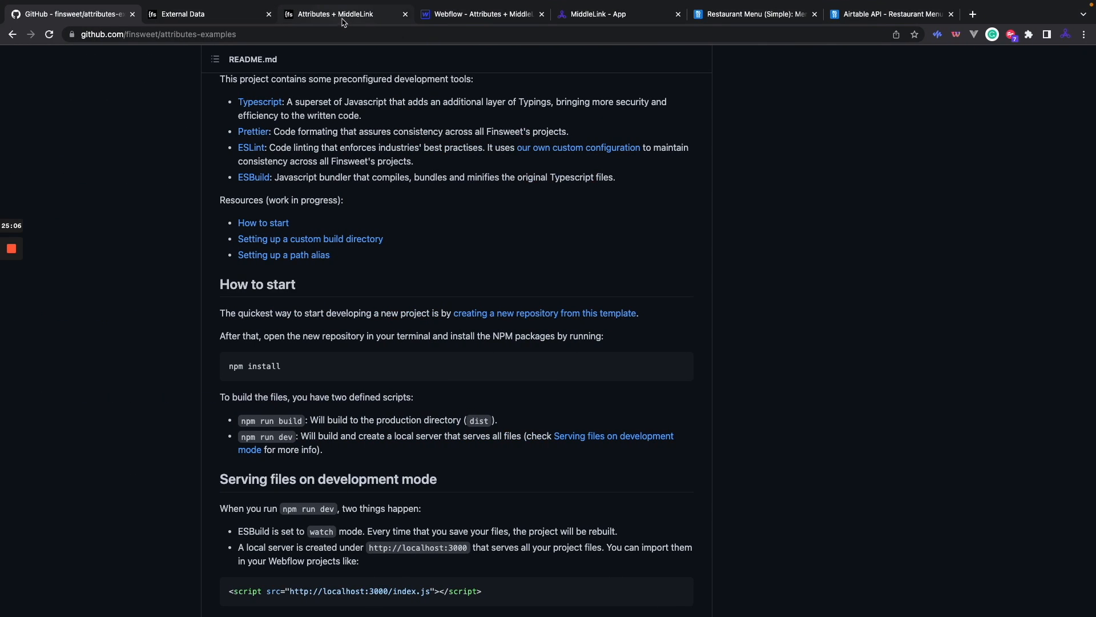
Reload the published Attributes + MiddleLink menu page, then return to the MiddleLink - App tab.
left_click(331, 14)
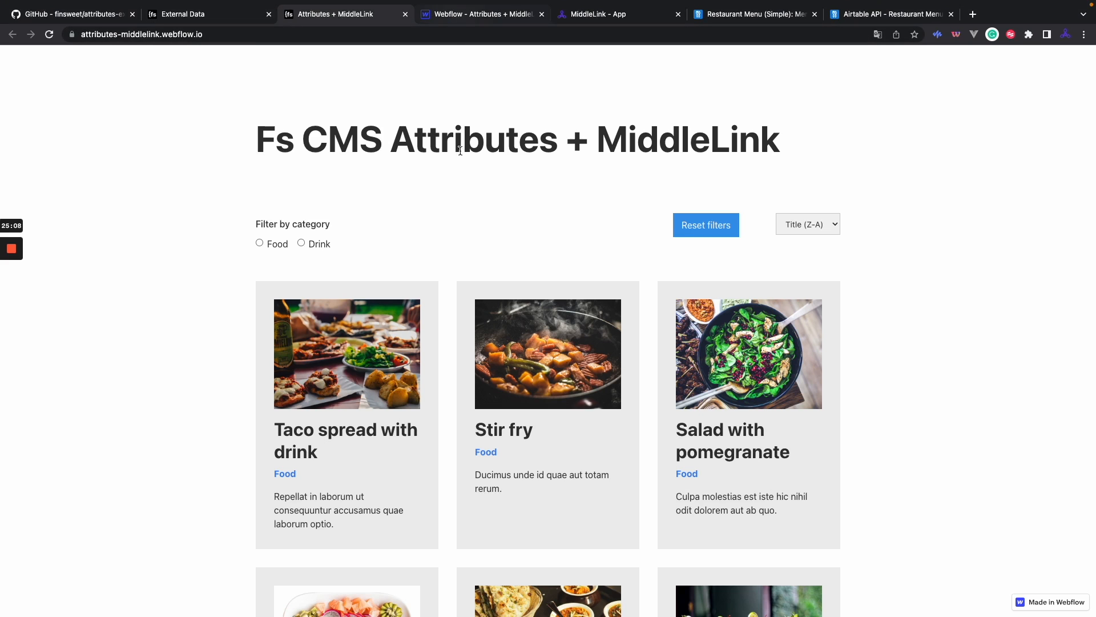
key("super+r")
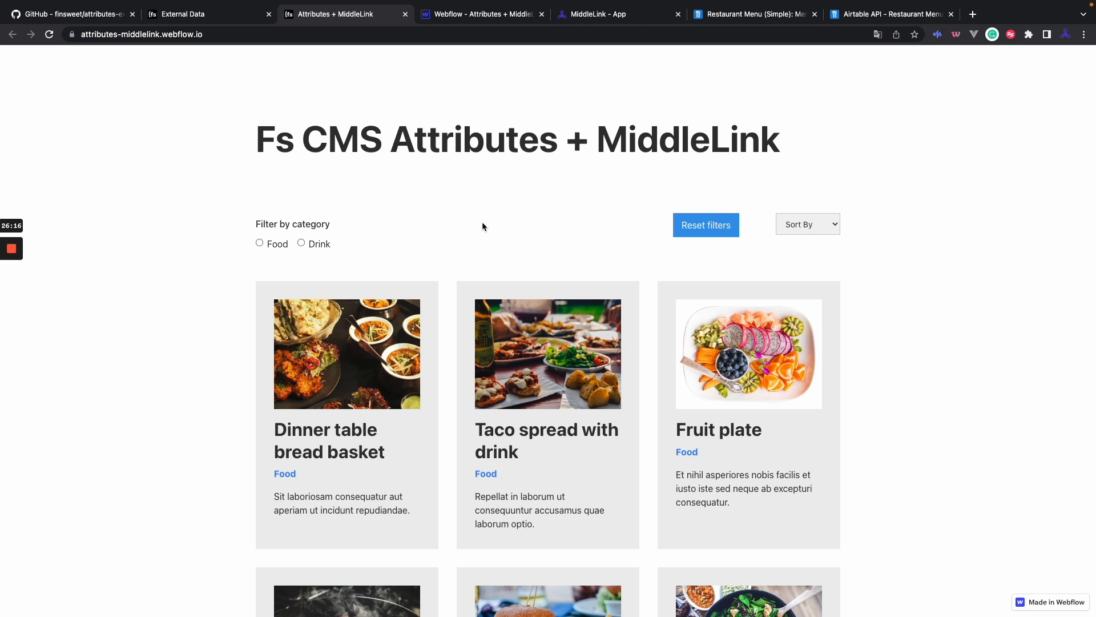
left_click(621, 15)
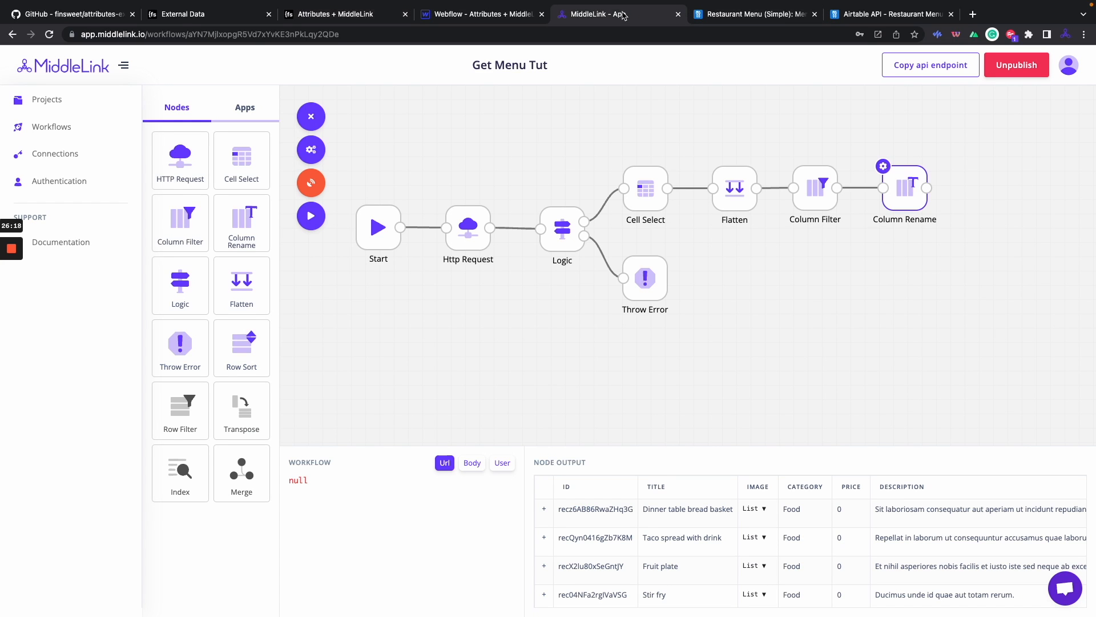
Select the Http Request node for the Airtable Menu table and open its settings.
left_click(462, 226)
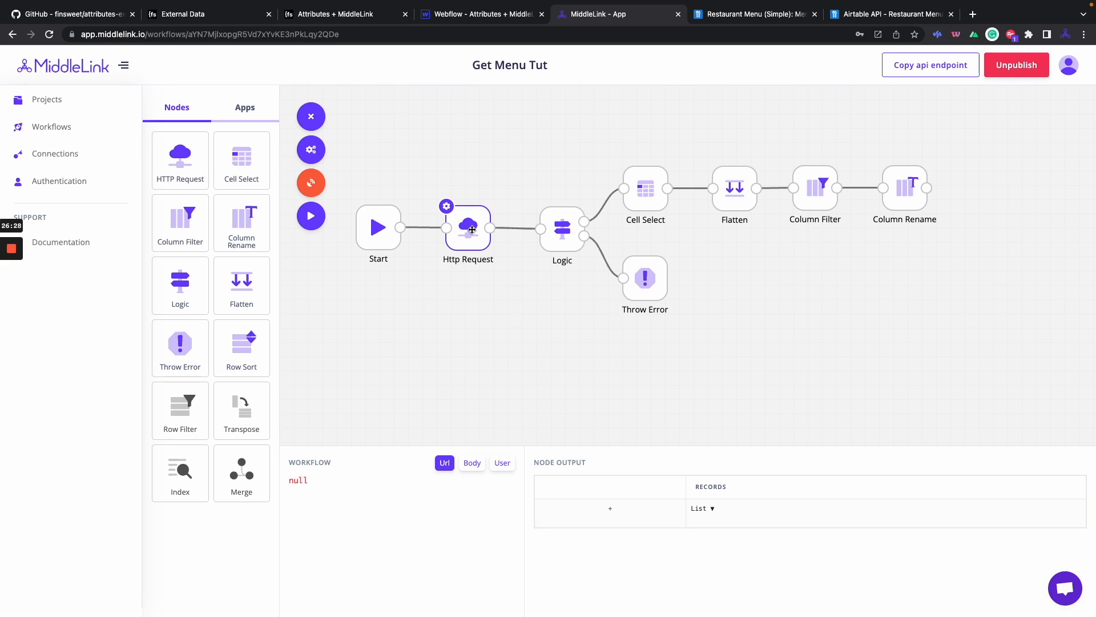
left_click(243, 112)
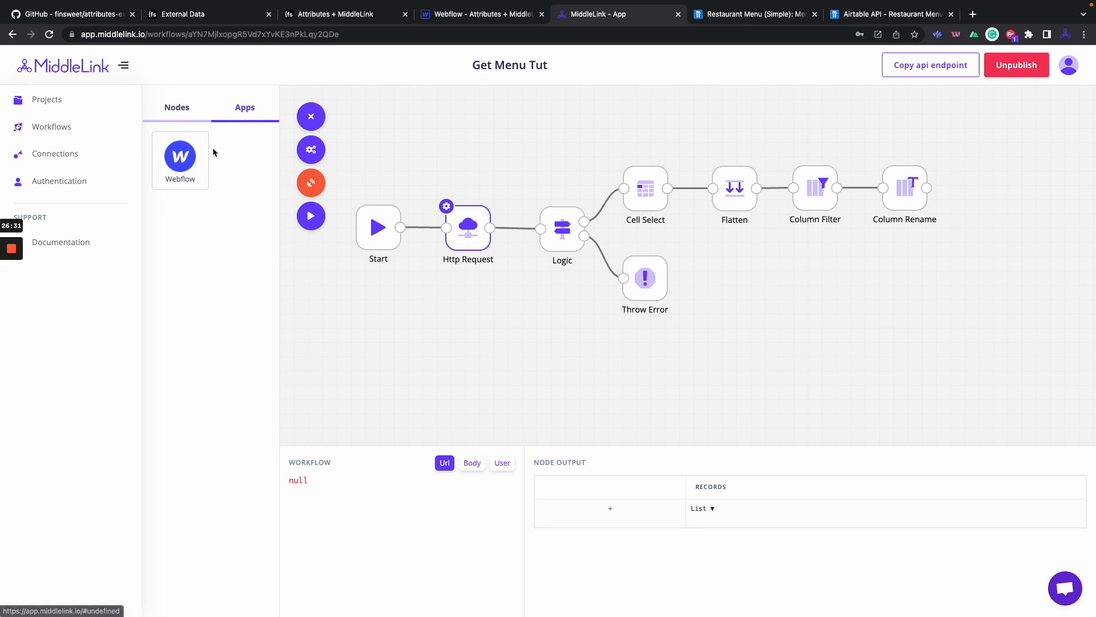
left_click(174, 112)
left_click(446, 205)
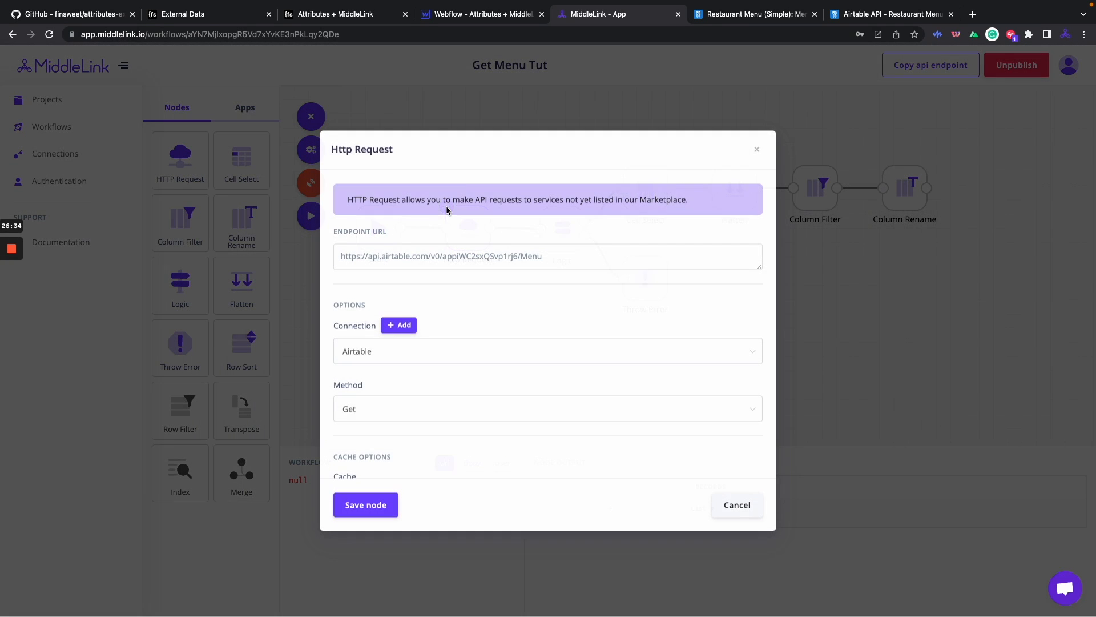
Set the Http Request node's Cache to Enabled with a 23-hour duration and save.
scroll(476, 258, "down", 5)
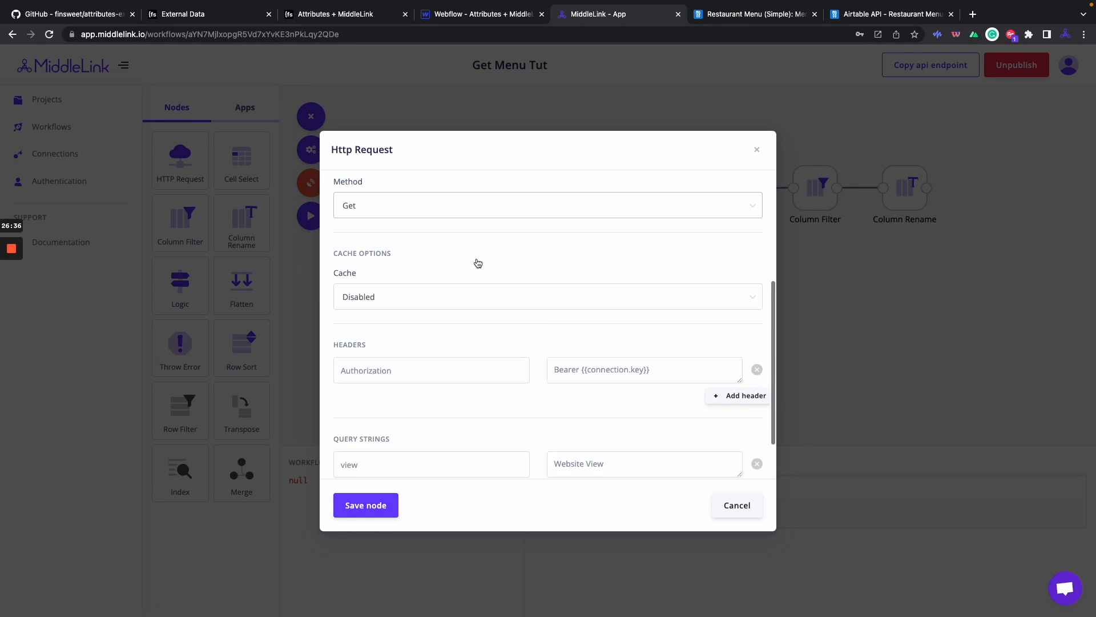
scroll(476, 262, "up", 3)
left_click(462, 330)
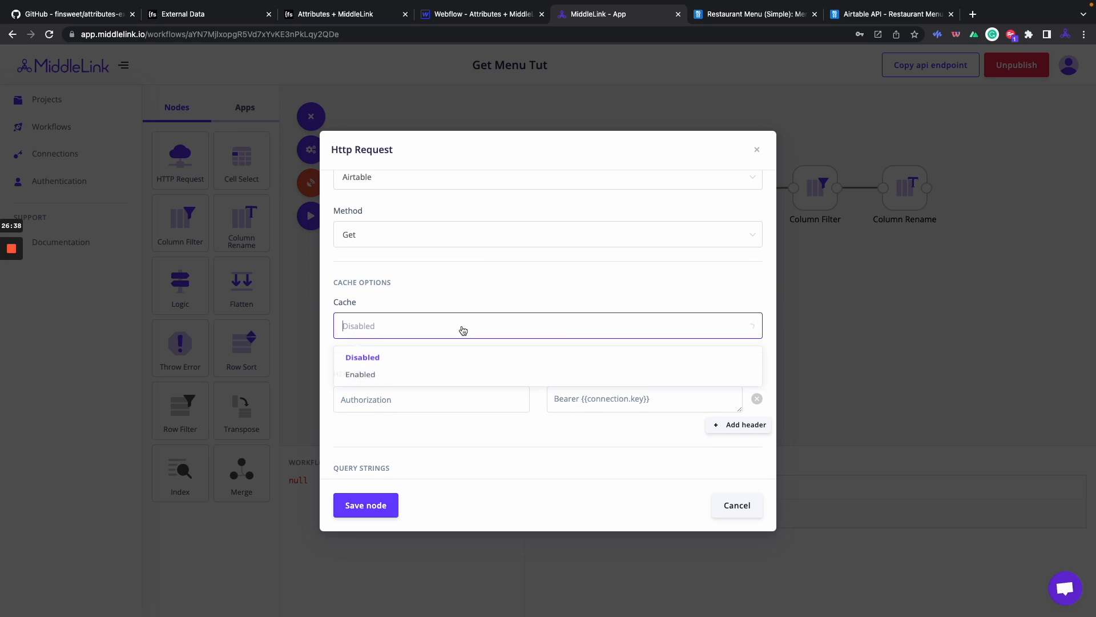
left_click(458, 386)
left_click(345, 378)
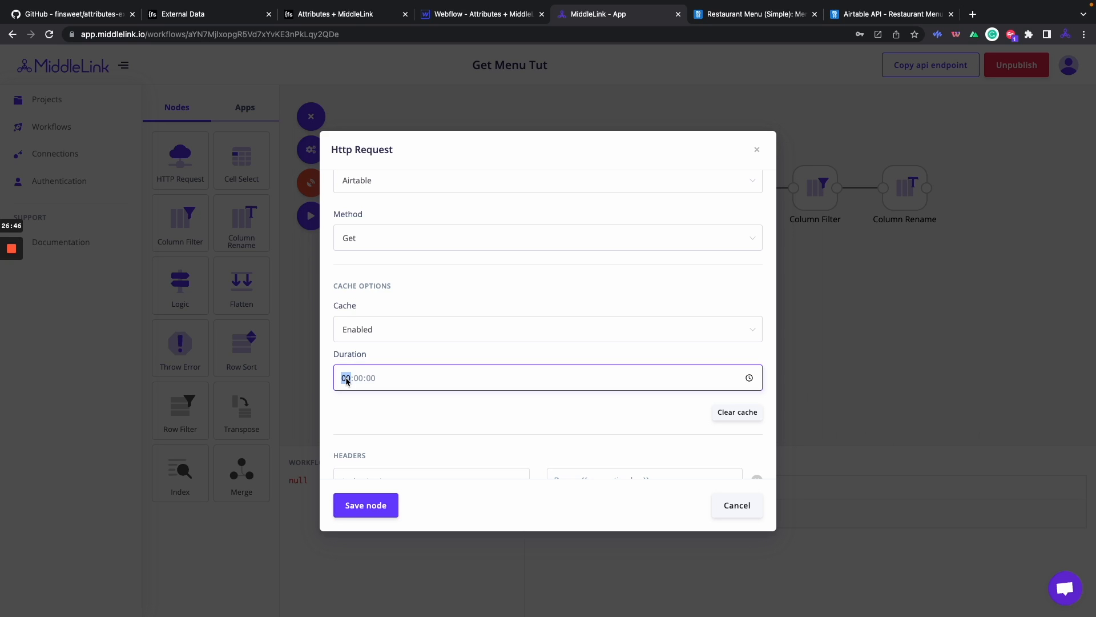
type("23")
left_click(356, 506)
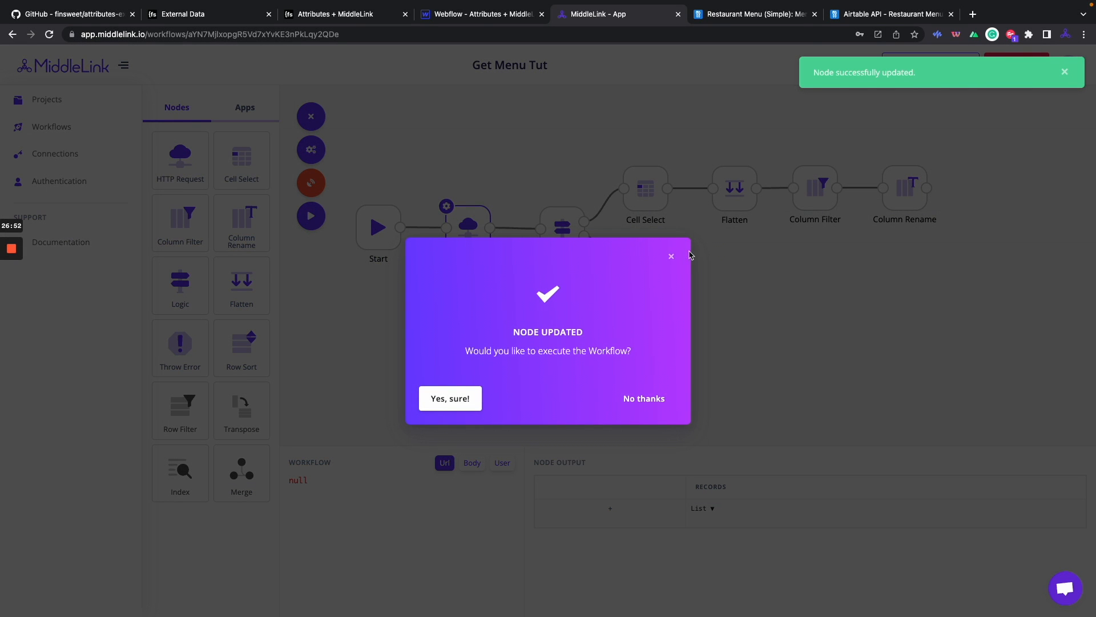
left_click(671, 258)
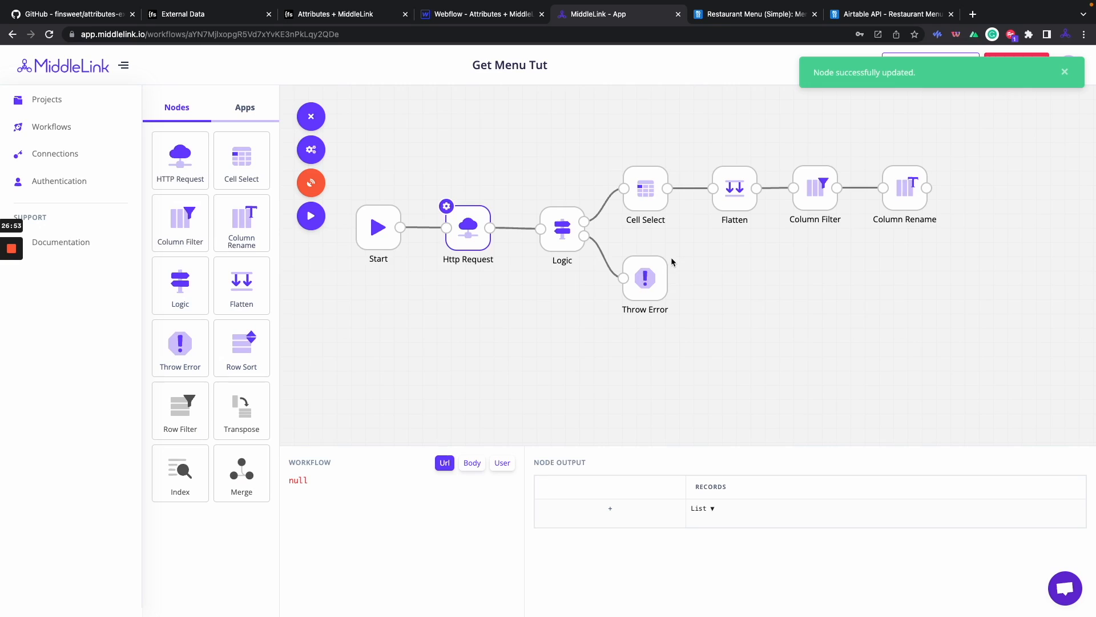
Clear the Http Request node's cache, close its settings, and return to the menu site.
left_click(446, 206)
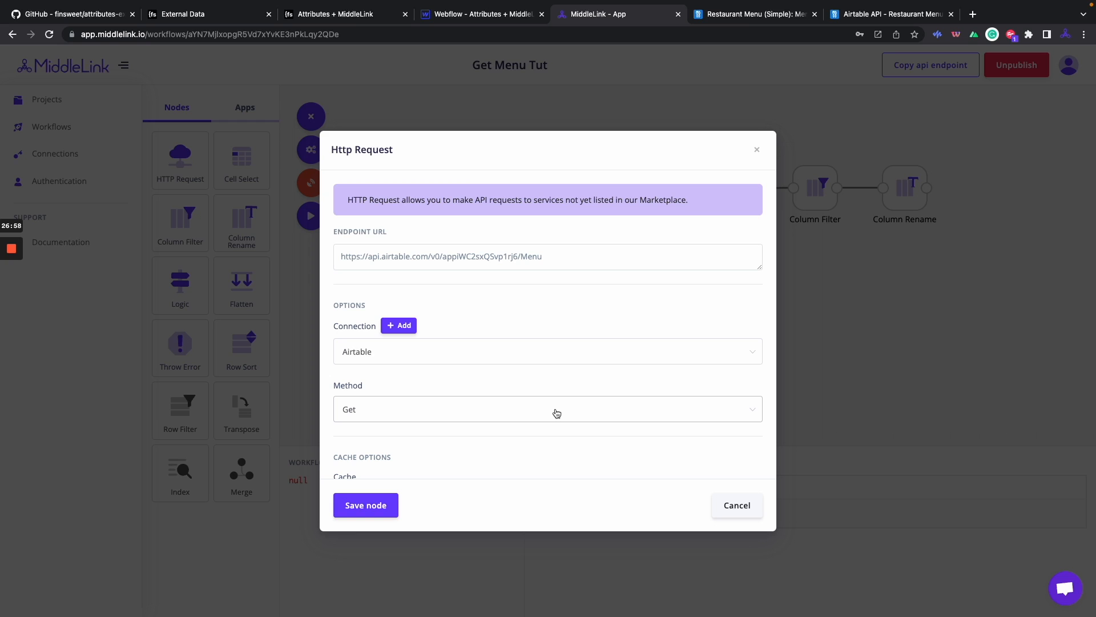
scroll(557, 412, "down", 3)
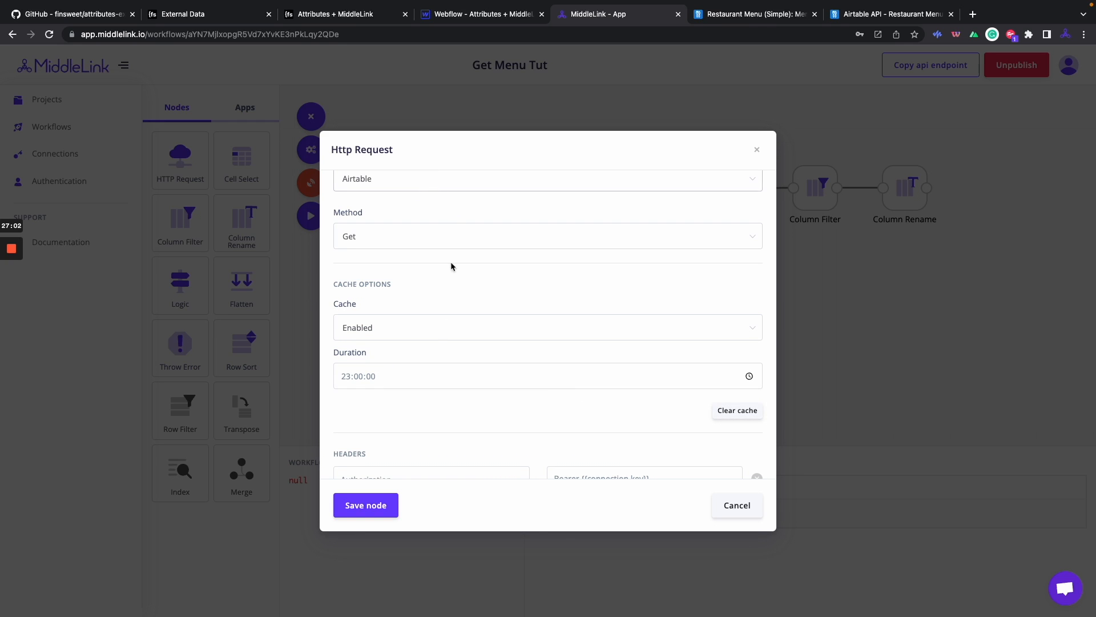
left_click(738, 414)
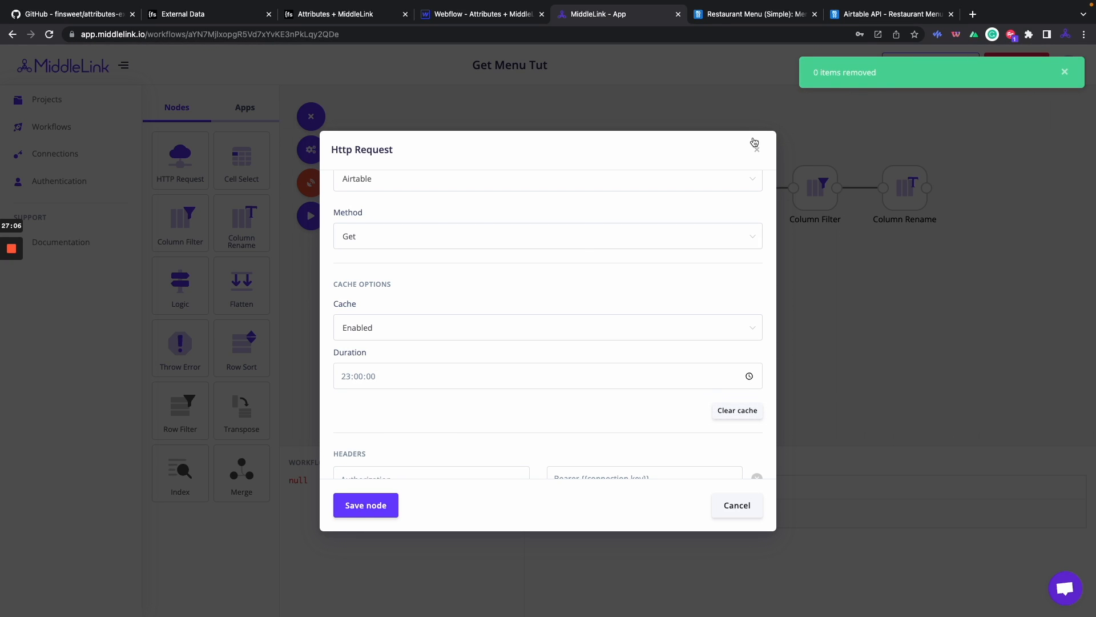
left_click(757, 150)
left_click(317, 7)
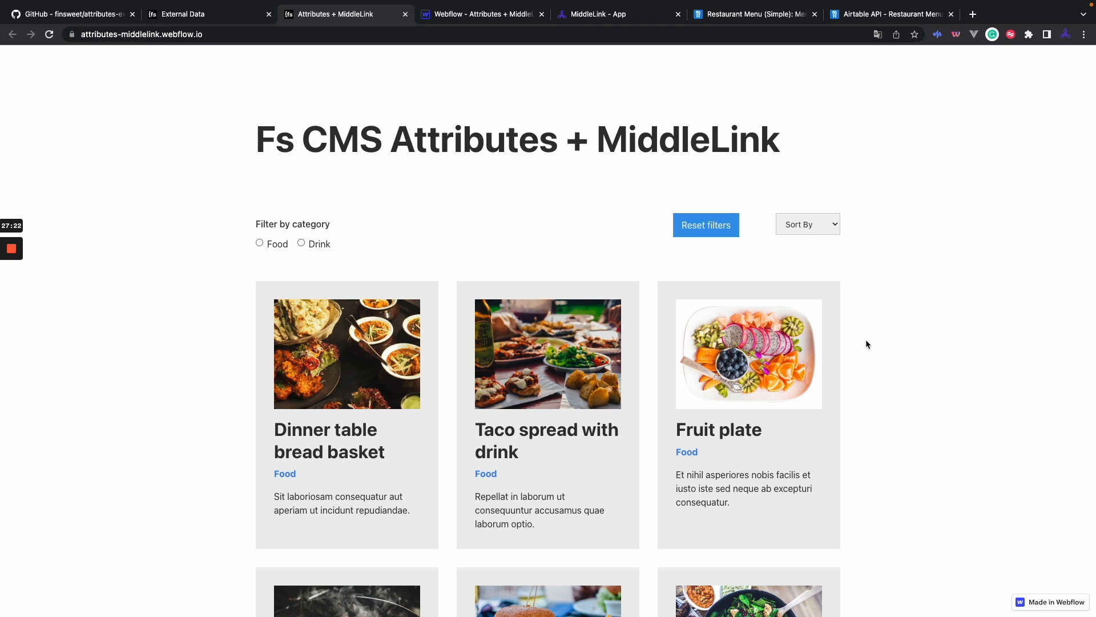
Reload the menu page, filter to Drink items, then reset the filters.
key("super+r")
key("super+r")
left_click(302, 243)
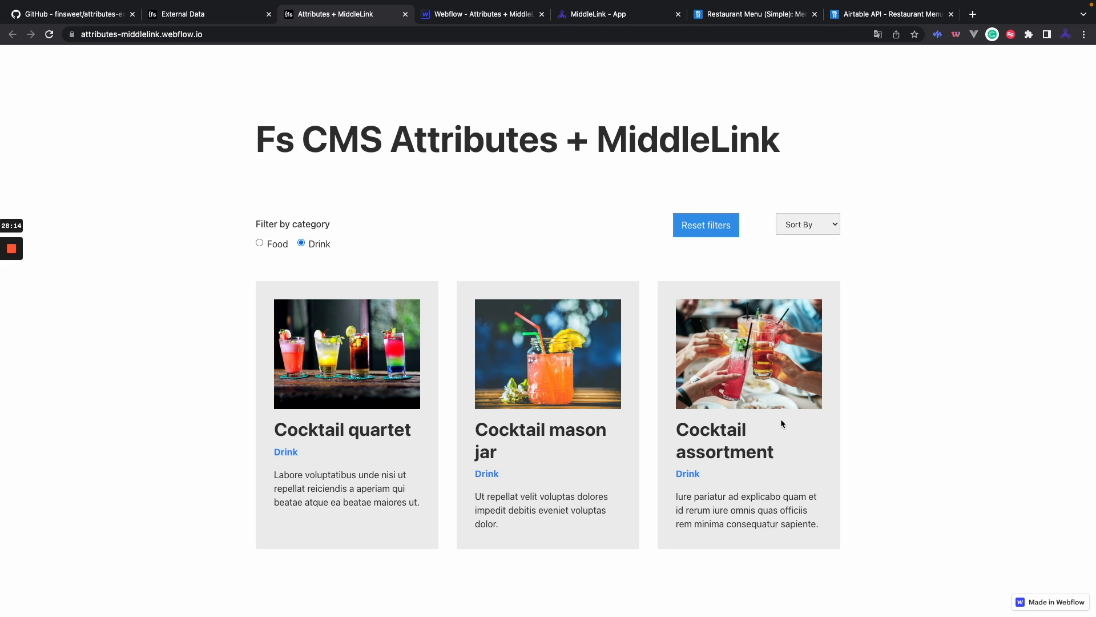
left_click(699, 229)
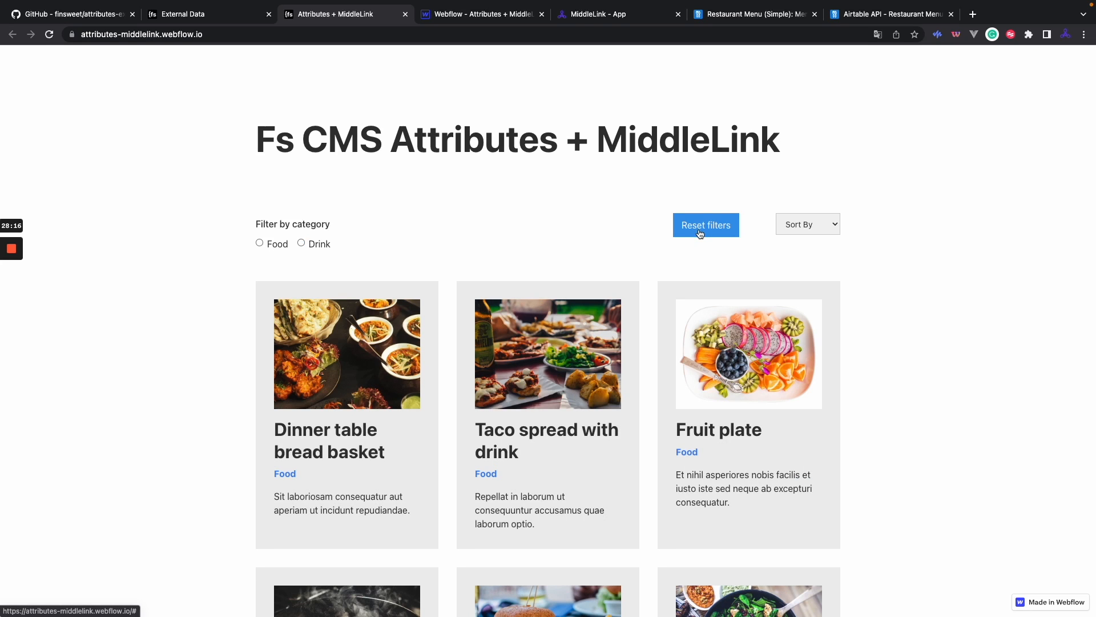
Sort cards by Title (Z-A), then Title (A-Z), and load more cards.
left_click(814, 224)
left_click(812, 251)
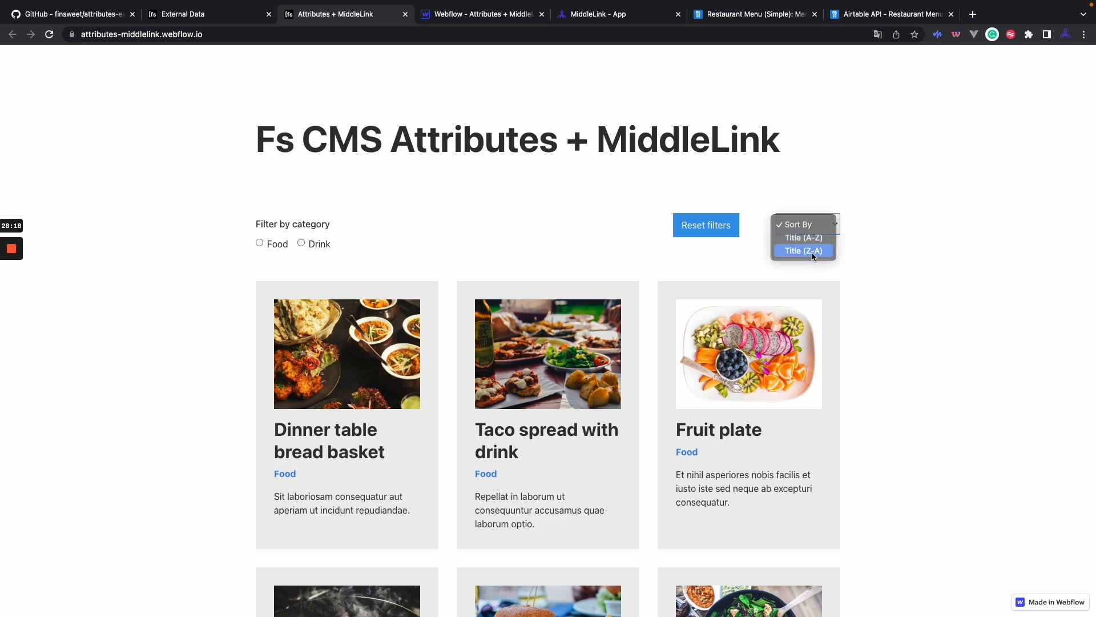
left_click(811, 225)
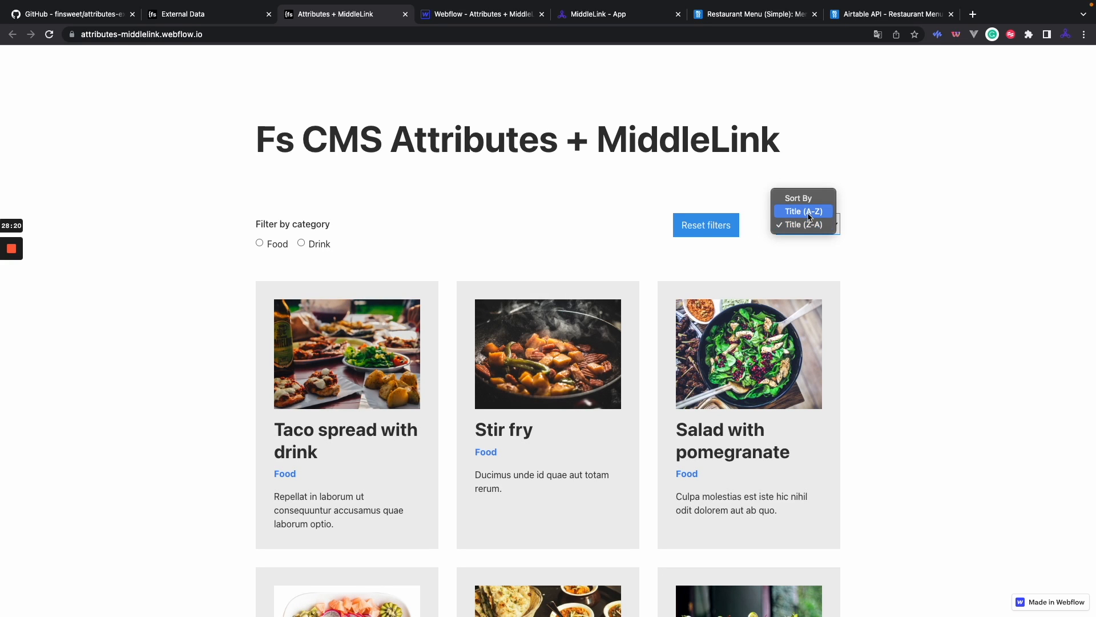
left_click(809, 212)
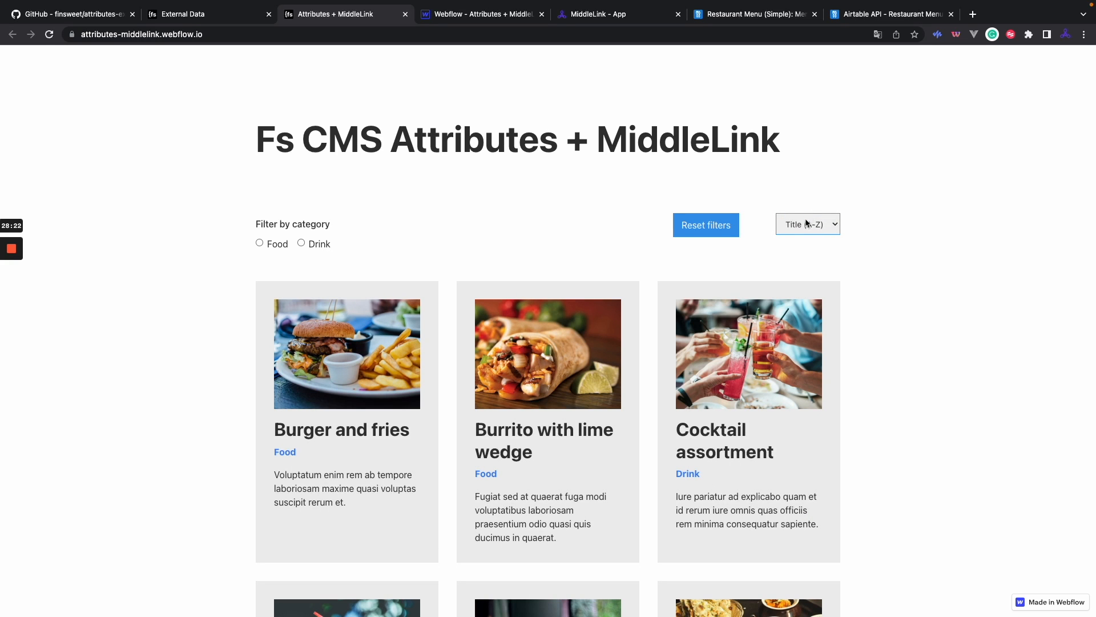
scroll(657, 475, "down", 6)
left_click(562, 541)
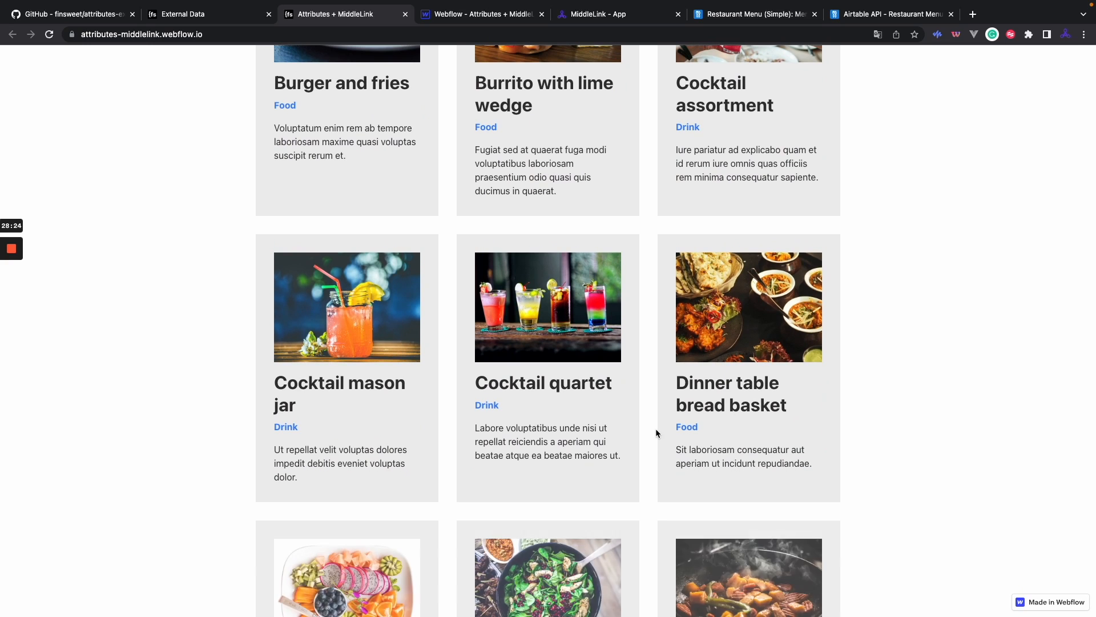
scroll(656, 431, "down", 9)
scroll(655, 431, "up", 17)
scroll(655, 433, "down", 2)
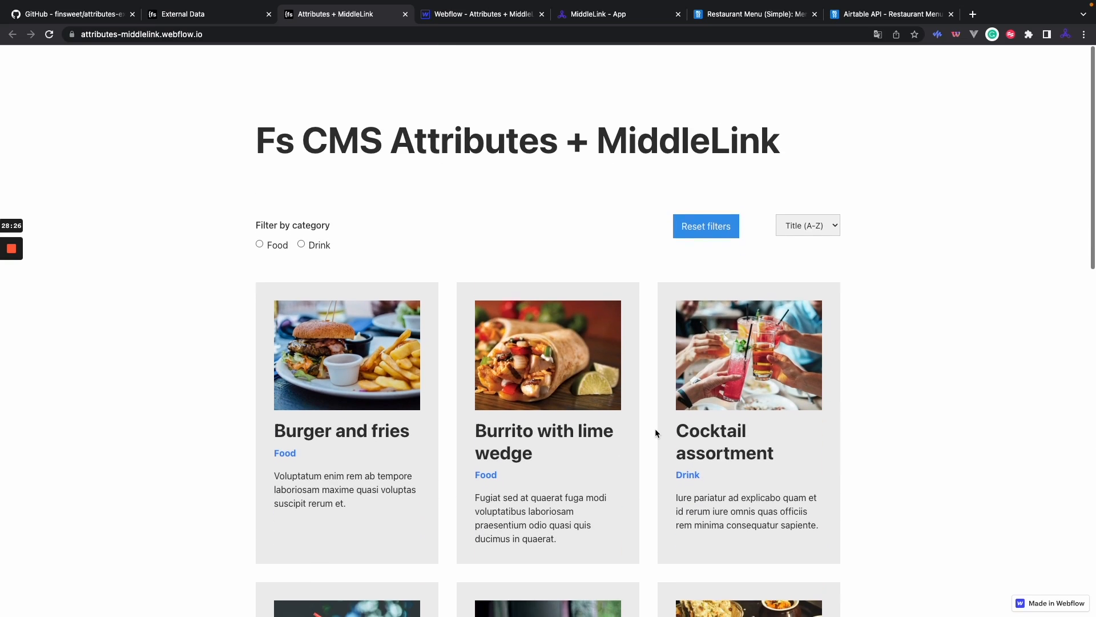